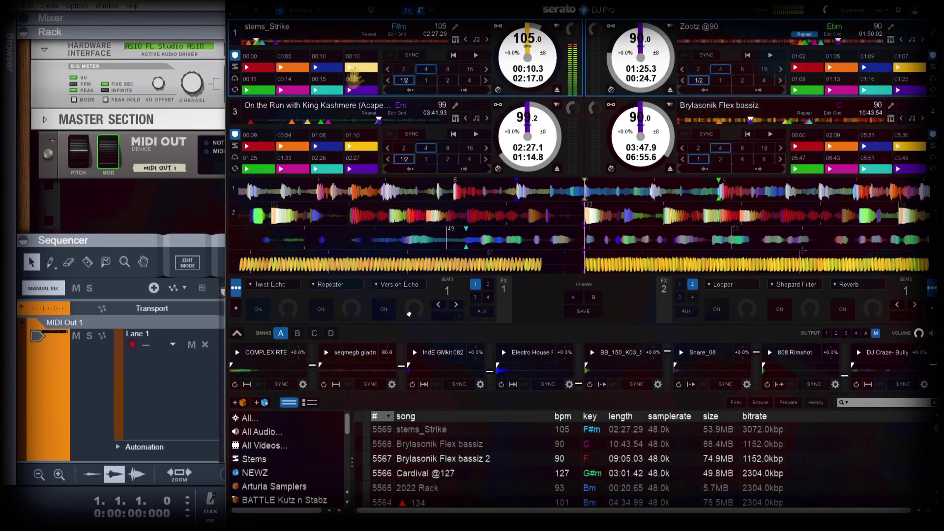
Step: Trigger the green, magenta, cyan and purple hot cues of stems_Strike on deck 1 one after another
click(247, 91)
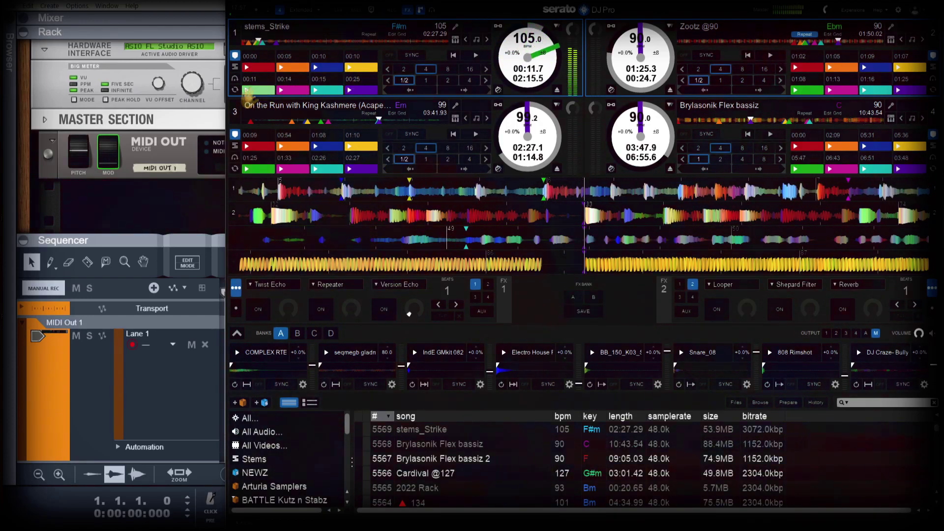
click(289, 92)
click(321, 92)
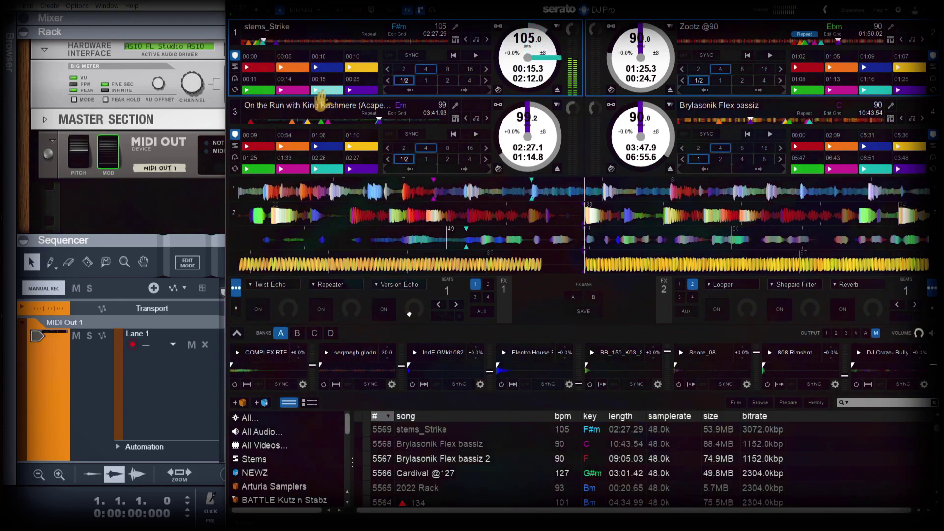
click(351, 92)
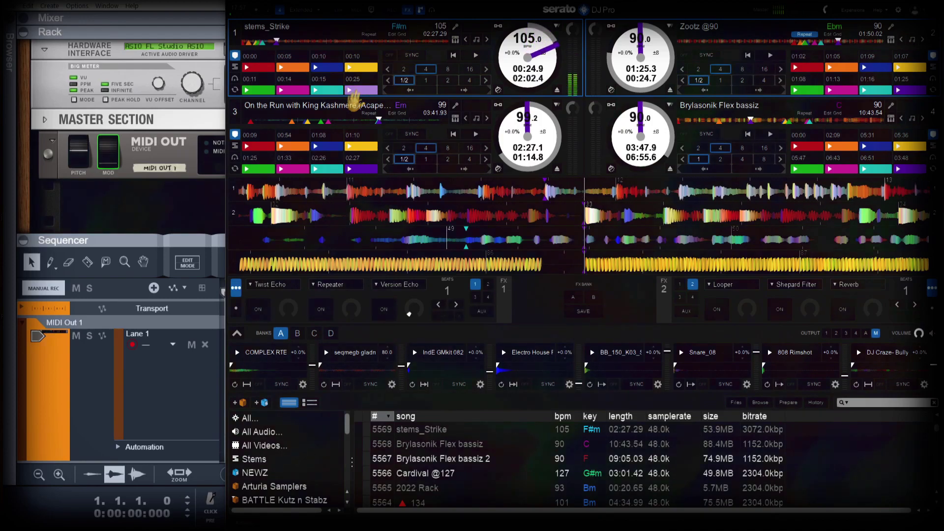
click(802, 69)
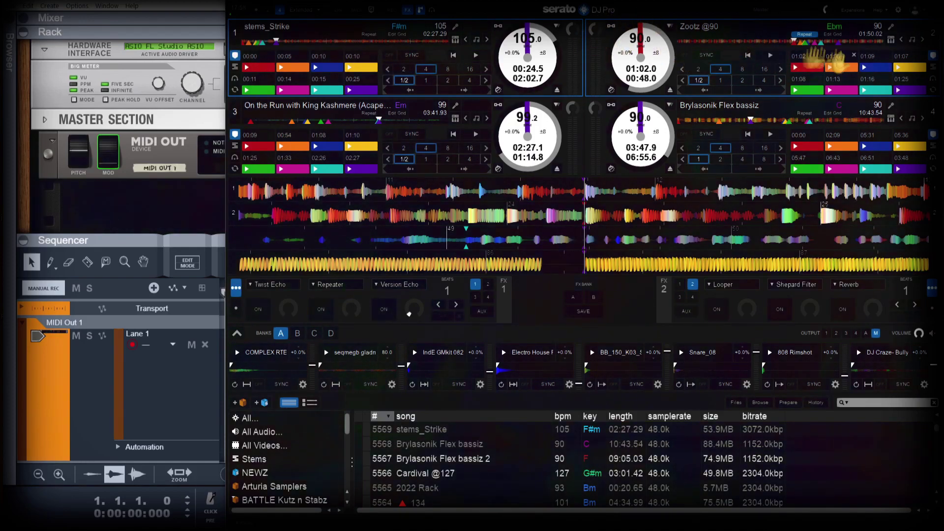
click(830, 68)
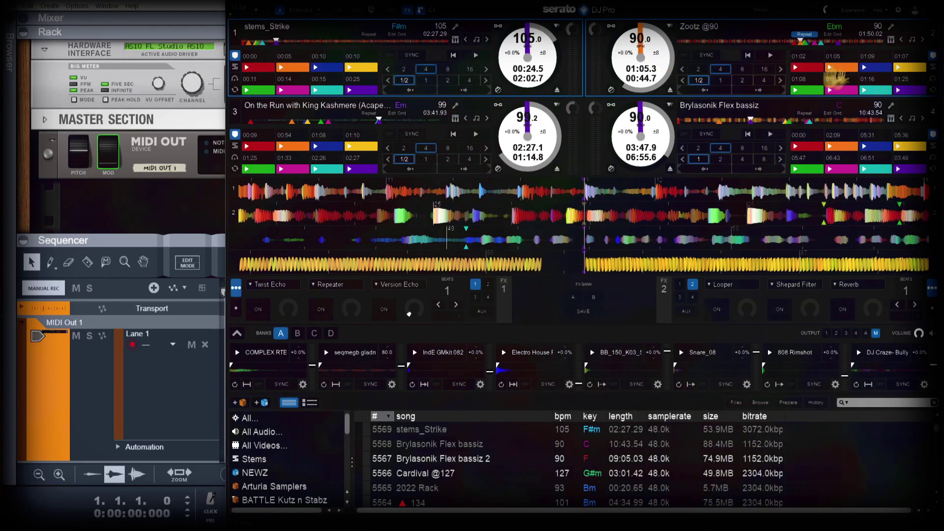
click(866, 69)
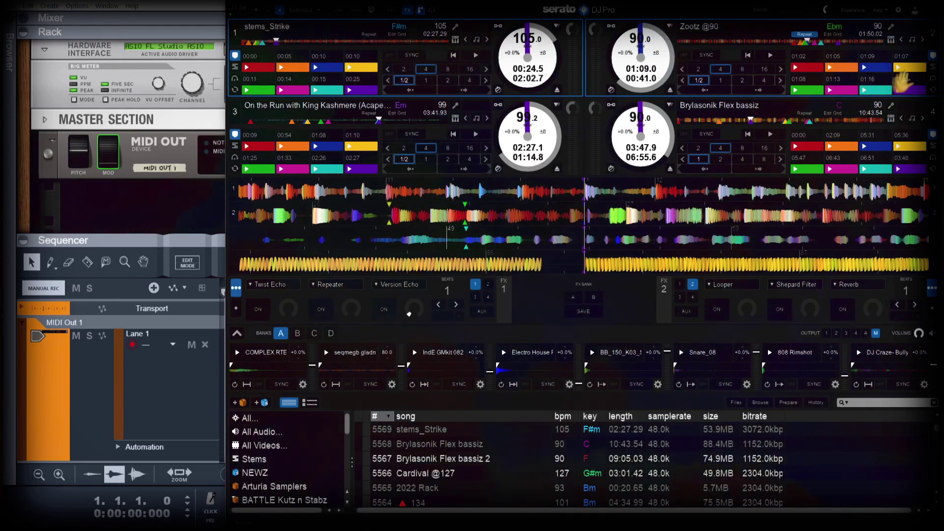
click(903, 69)
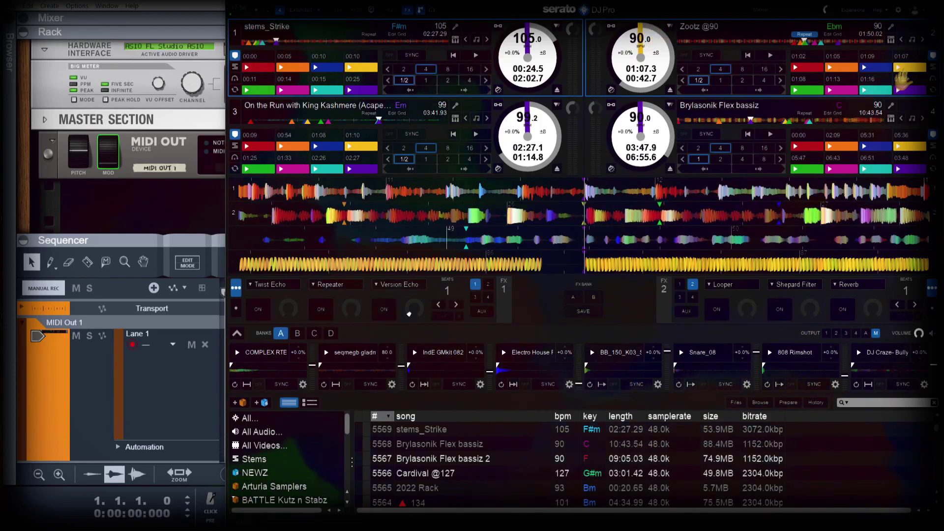
click(797, 91)
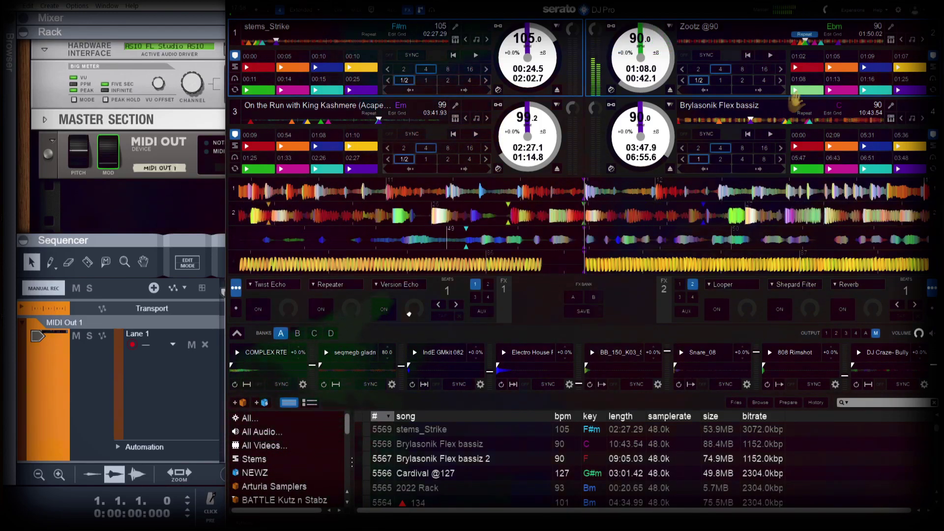
click(831, 91)
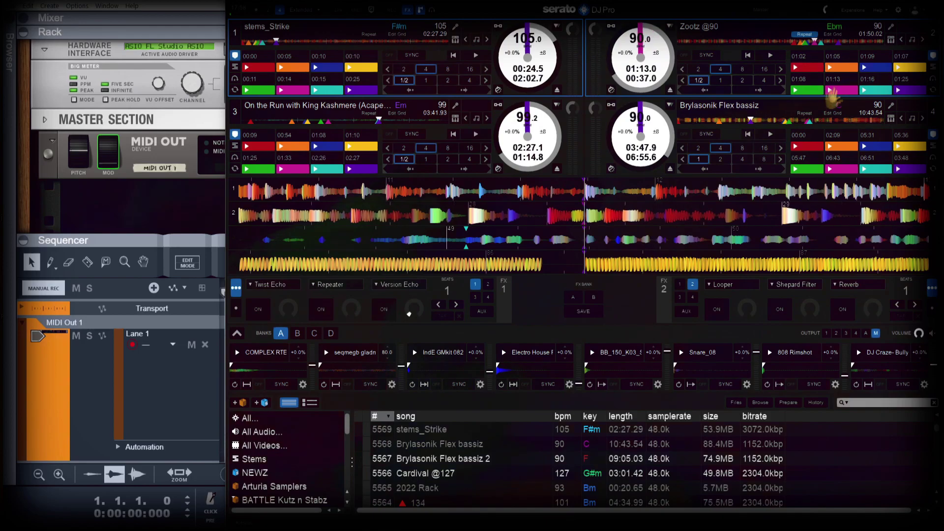
click(862, 92)
click(880, 91)
click(897, 92)
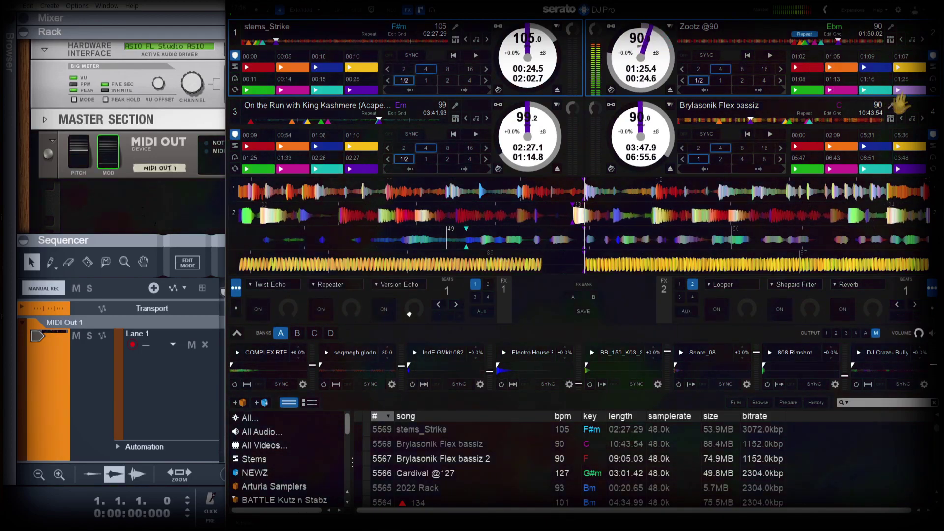
click(897, 91)
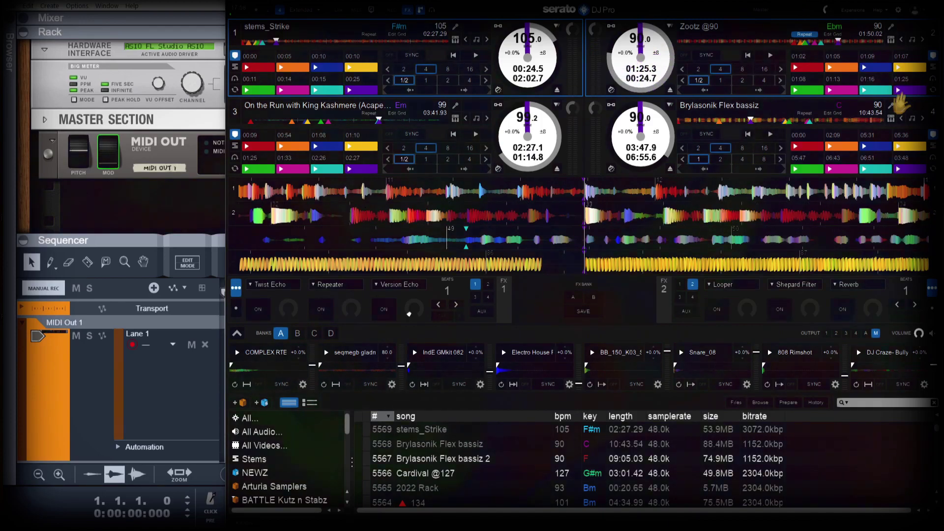
Step: Trigger all eight hot cues of the On the Run acapella on deck 3 in order, from red to purple
click(249, 148)
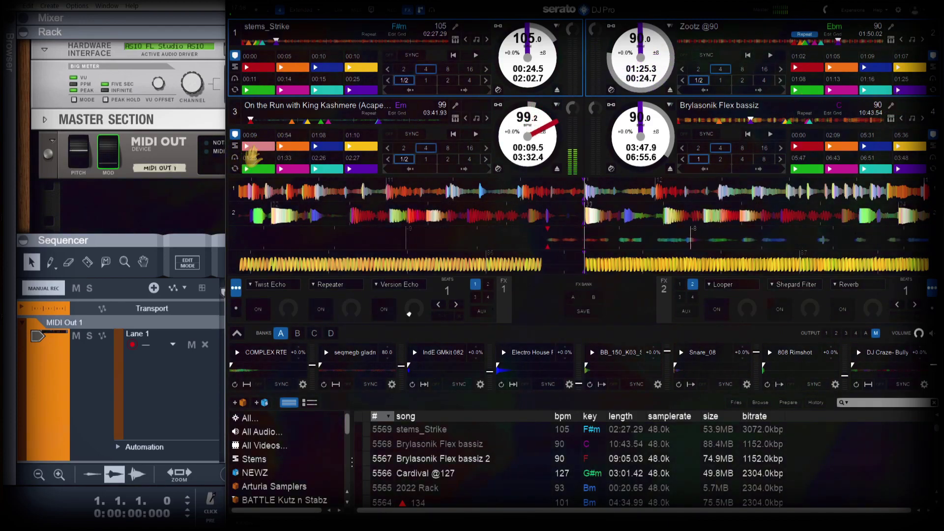
click(249, 148)
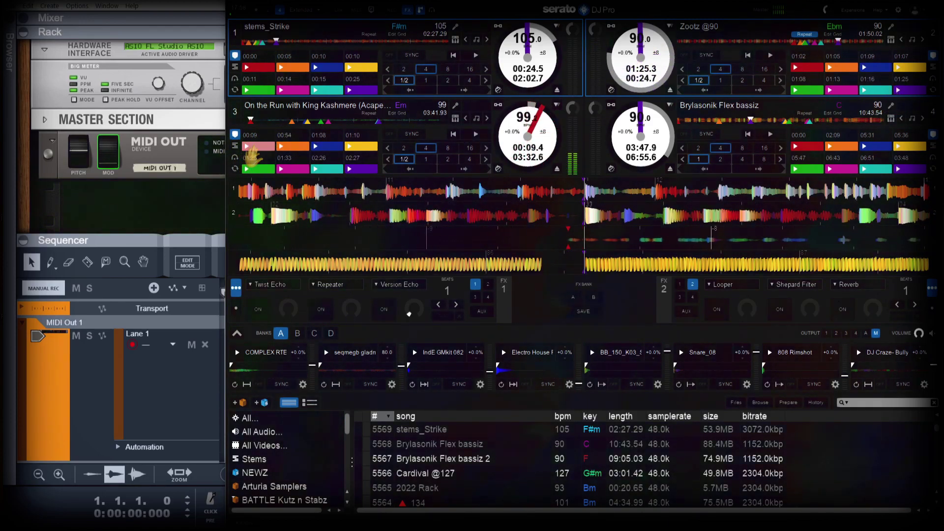
click(249, 148)
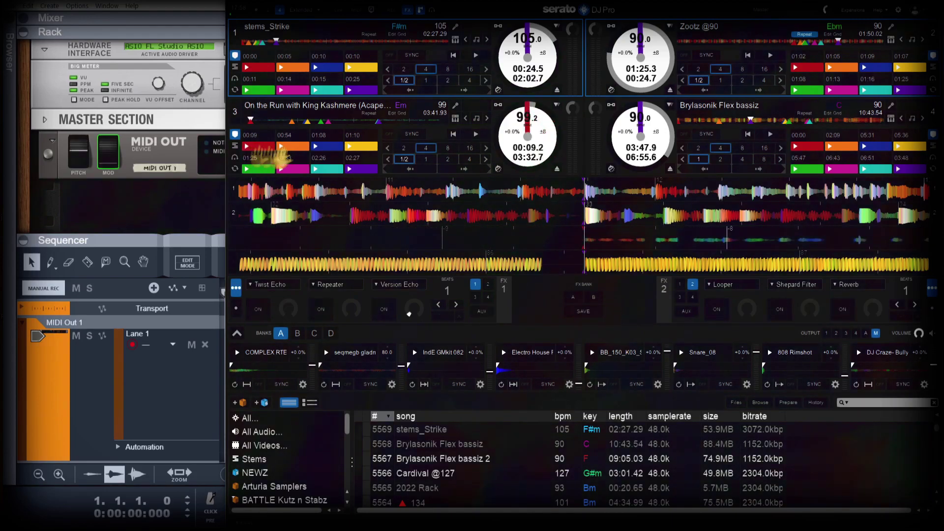
click(283, 147)
click(283, 147)
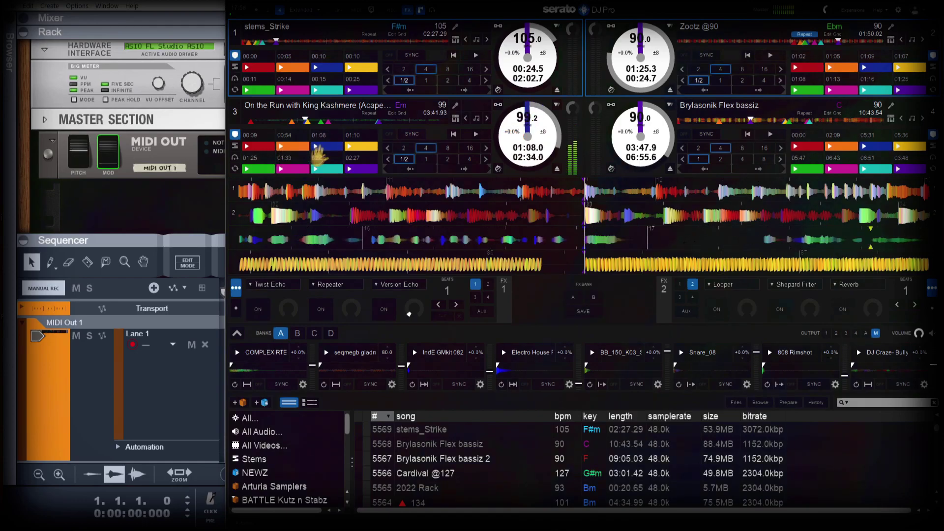
click(352, 150)
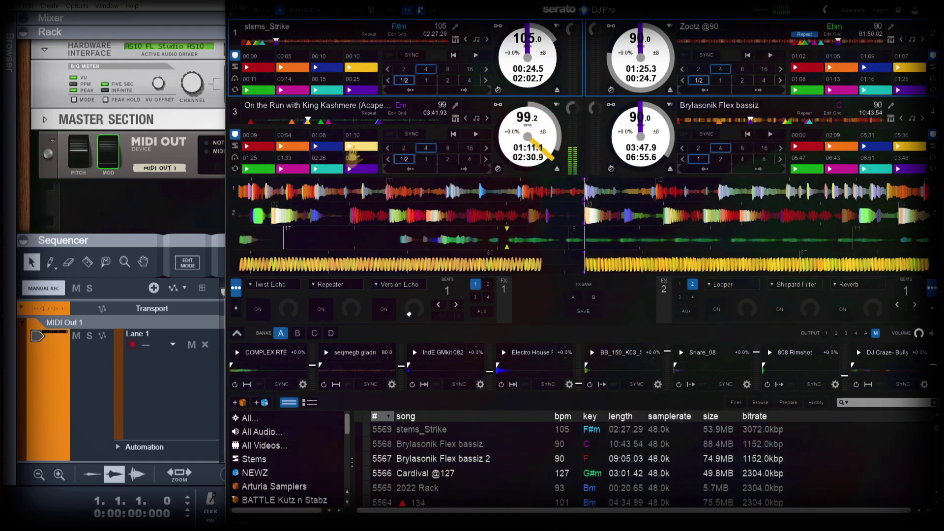
click(353, 150)
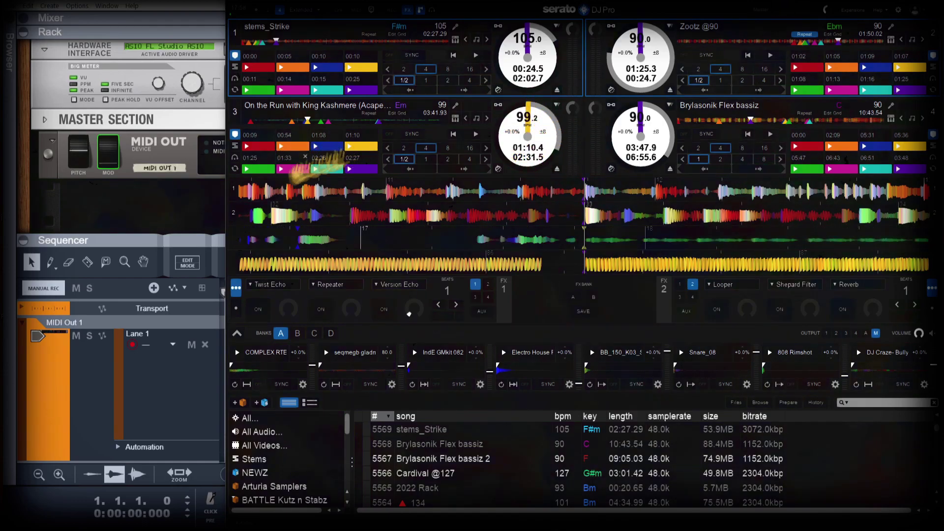
click(253, 169)
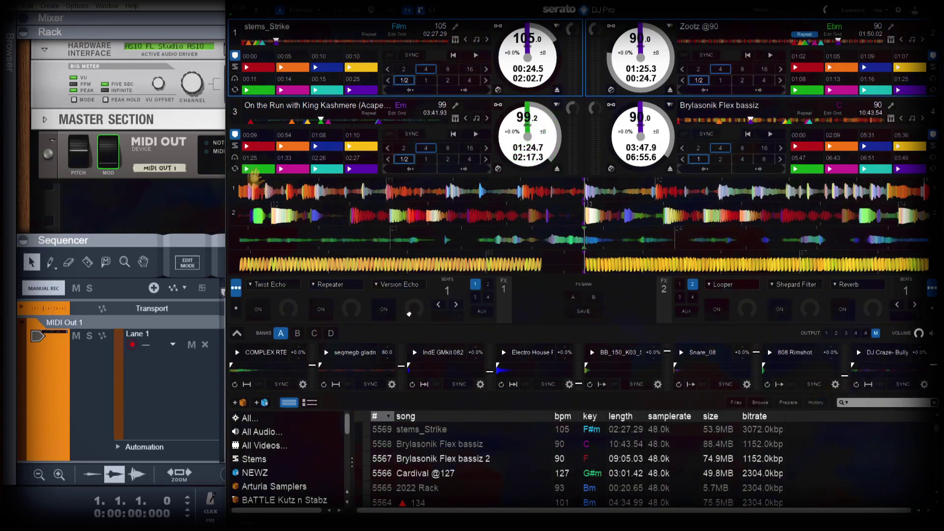
click(284, 170)
click(285, 170)
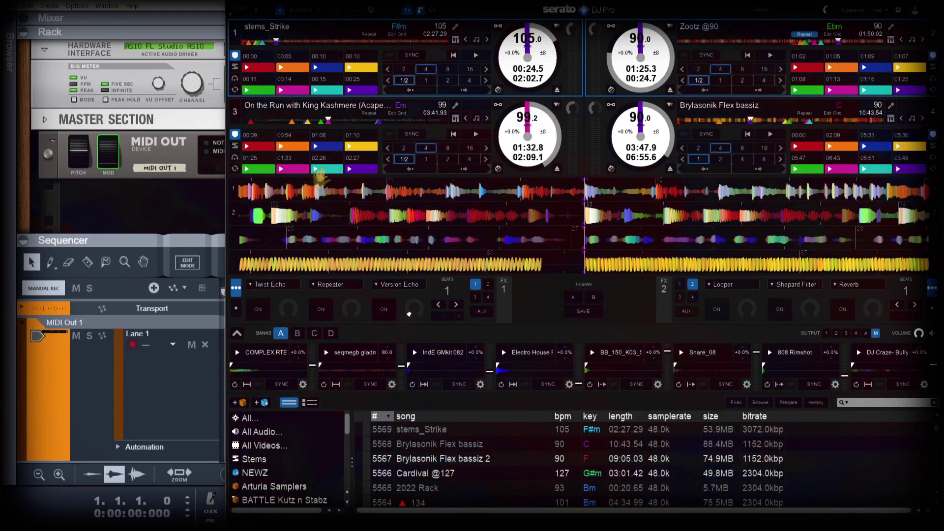
click(320, 169)
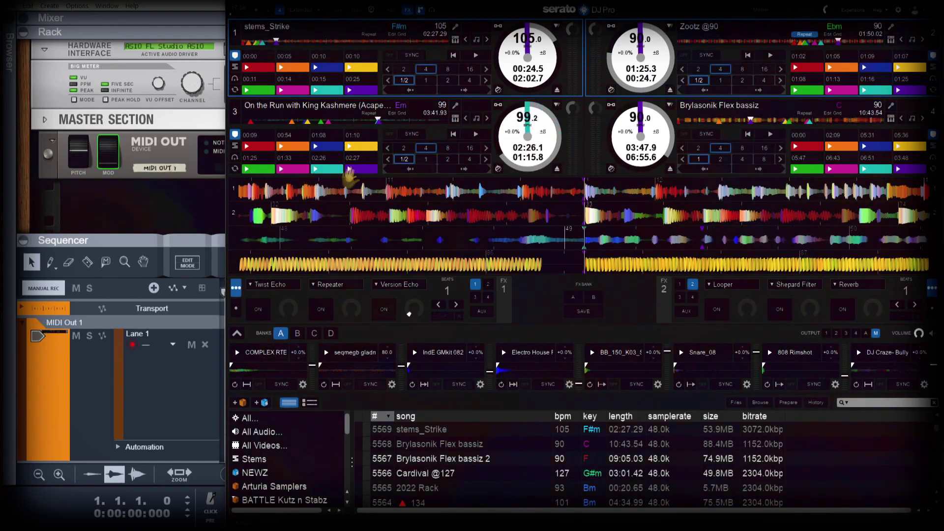
click(349, 169)
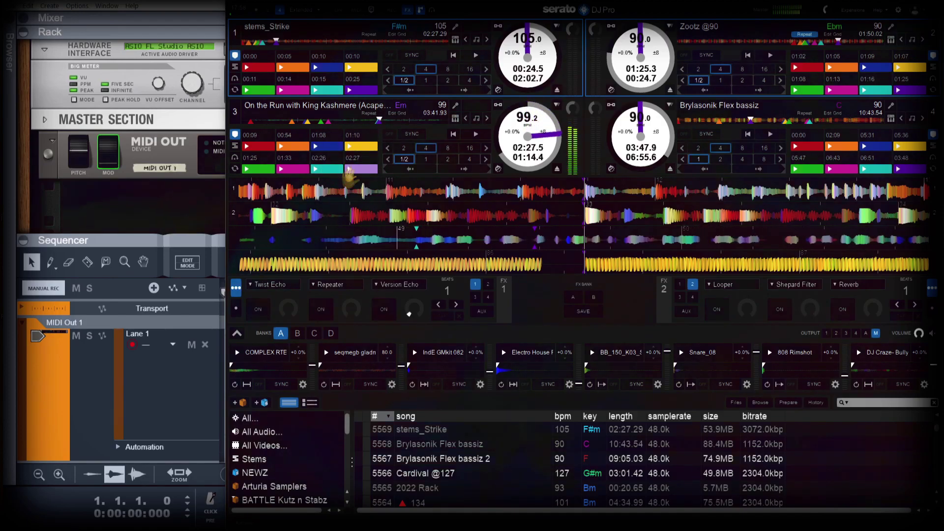
Step: Trigger all eight hot cues of Brylasonik Flex bassiz on deck 4 in order, from red to purple
click(797, 147)
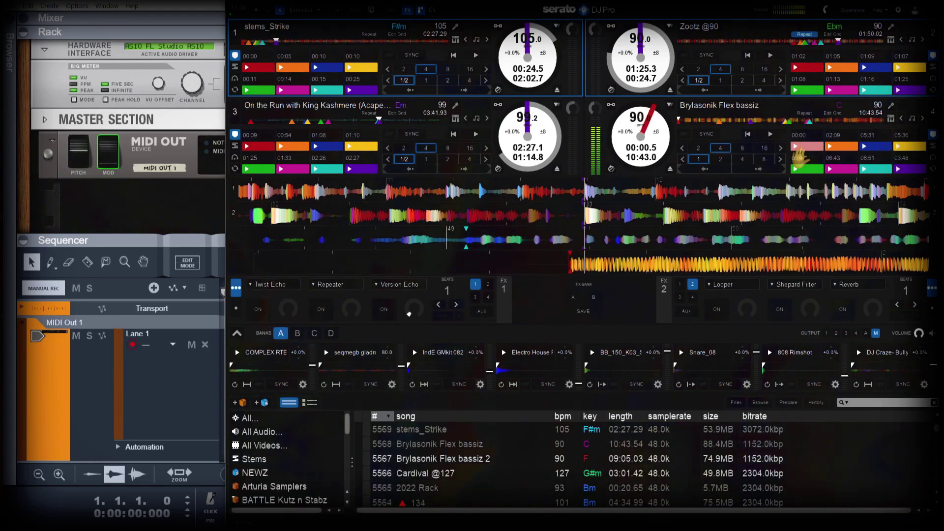
click(835, 148)
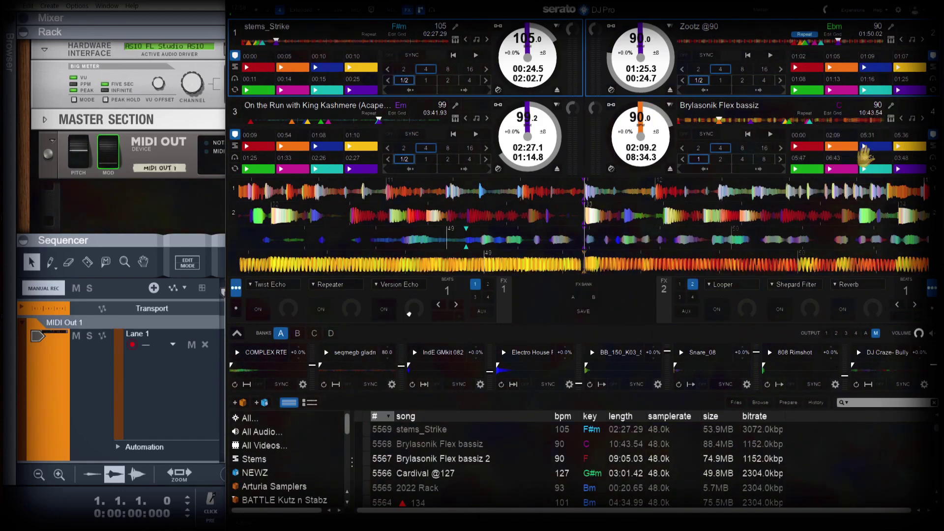
click(864, 150)
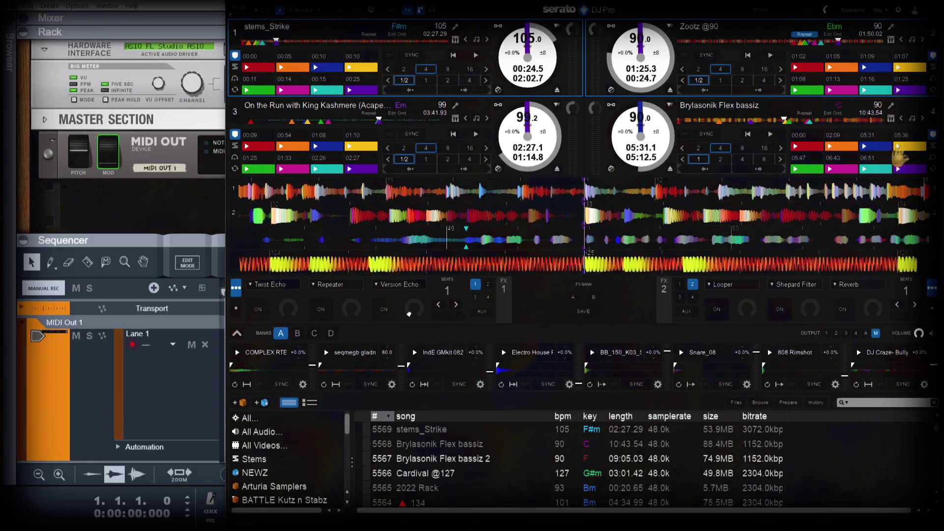
click(898, 149)
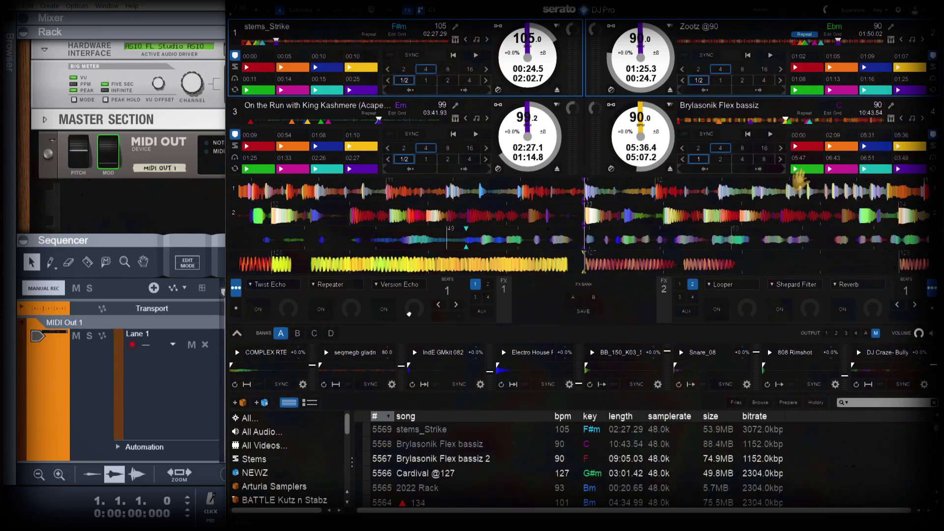
click(806, 169)
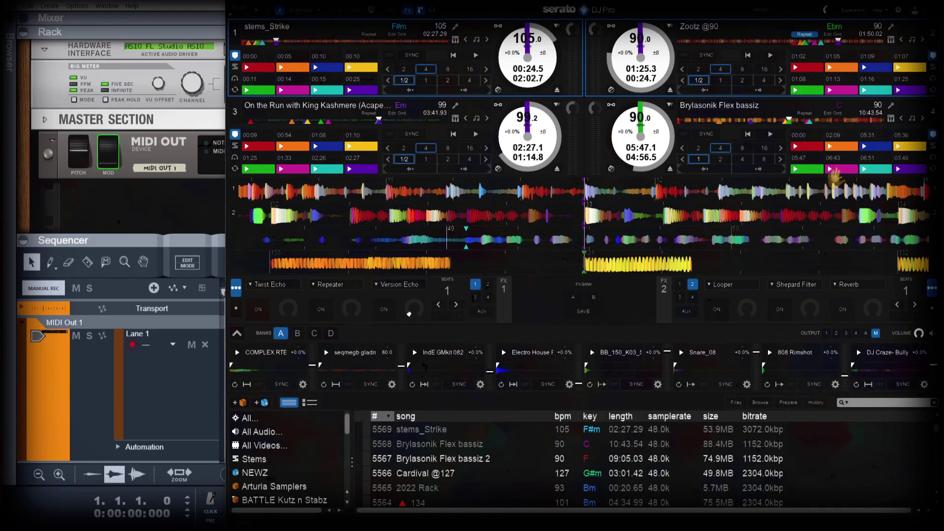
click(834, 170)
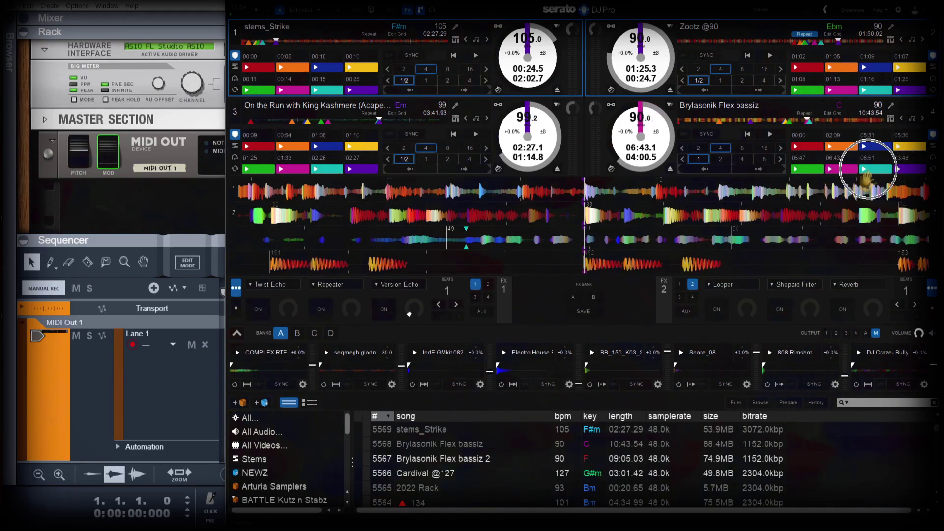
click(868, 170)
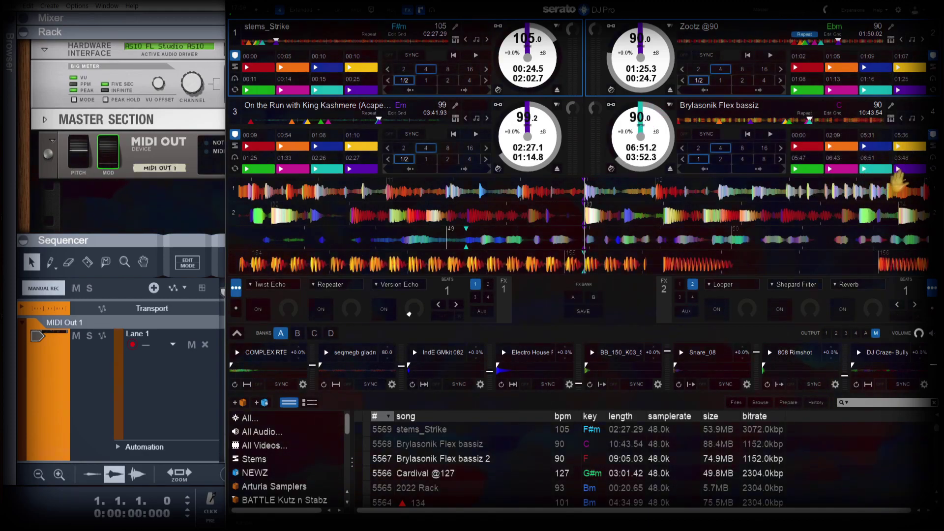
click(899, 172)
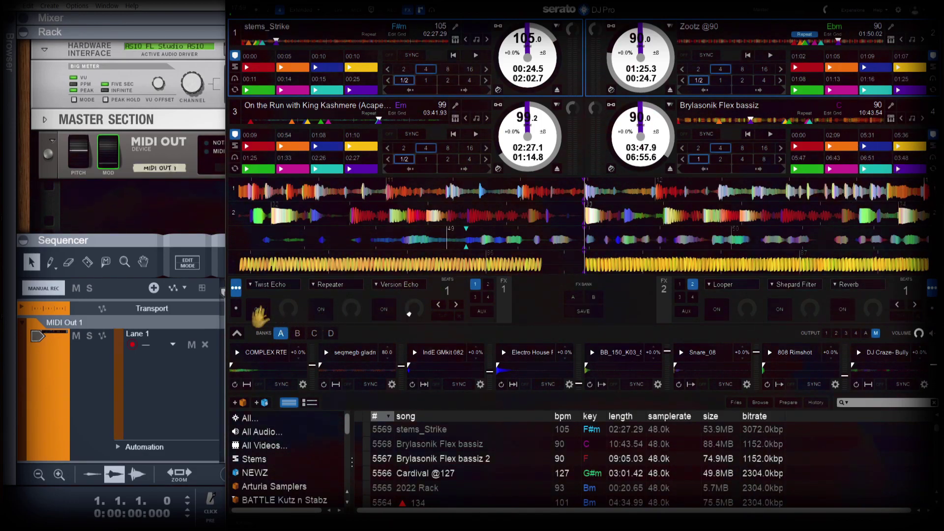
Step: Trigger the first four sampler slots of bank A in order, from COMPLEX RTE to Electro House
click(236, 354)
click(237, 354)
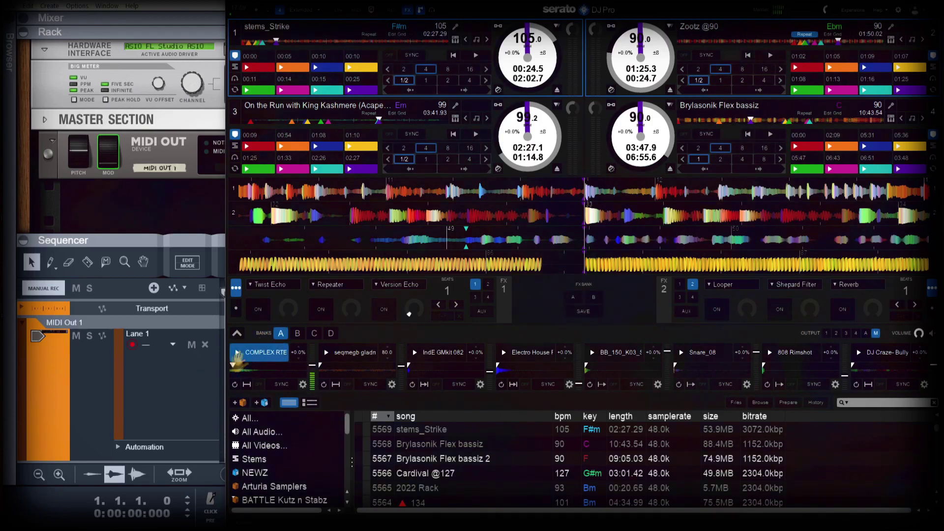
click(327, 354)
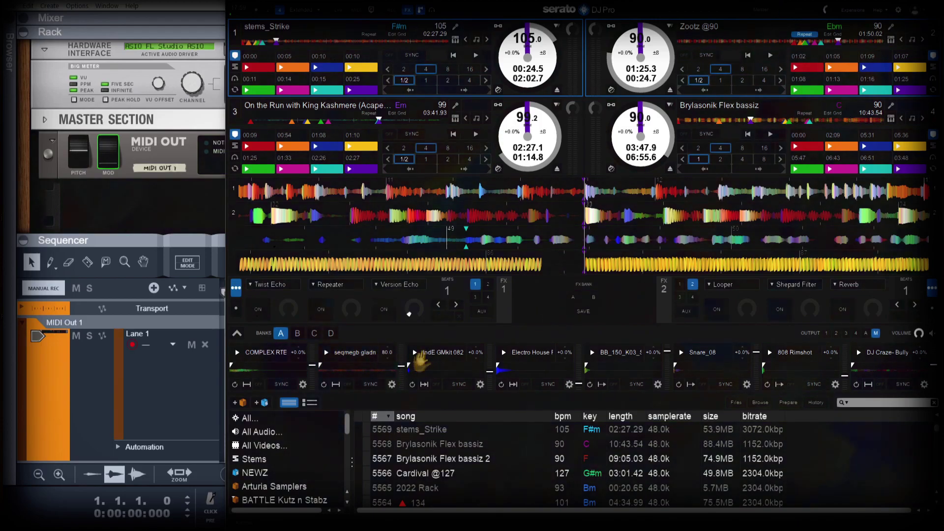
click(420, 359)
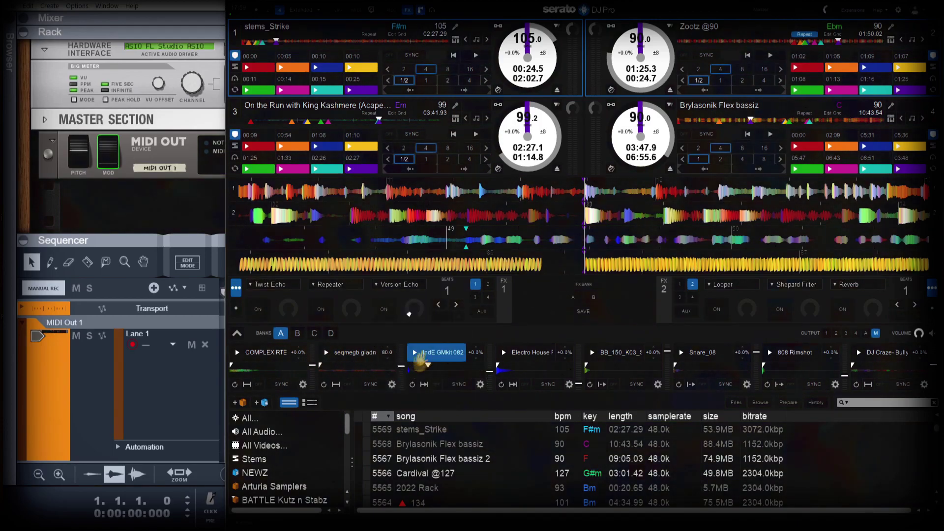
click(421, 360)
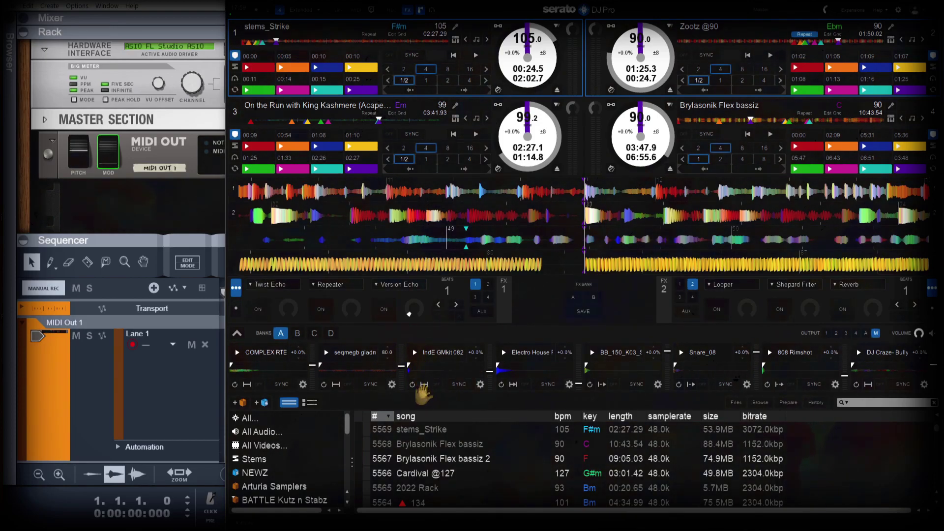
click(421, 361)
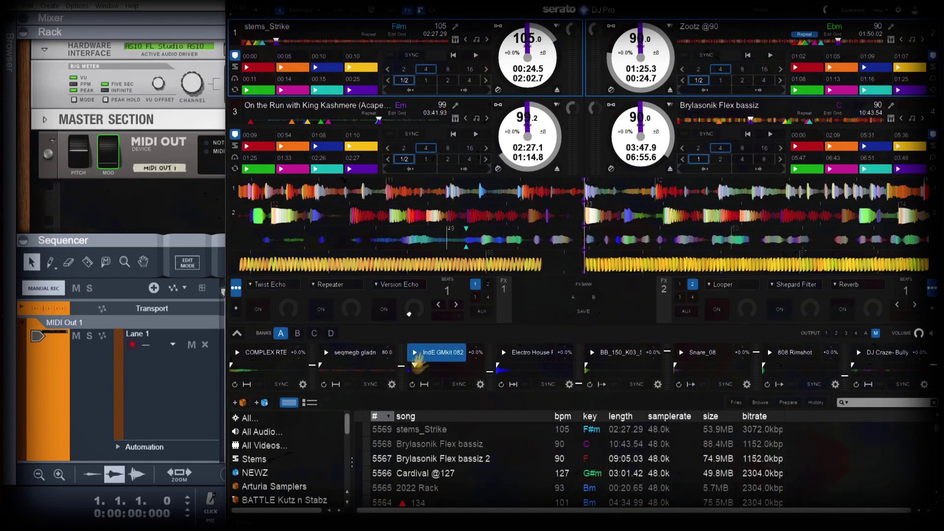
click(509, 363)
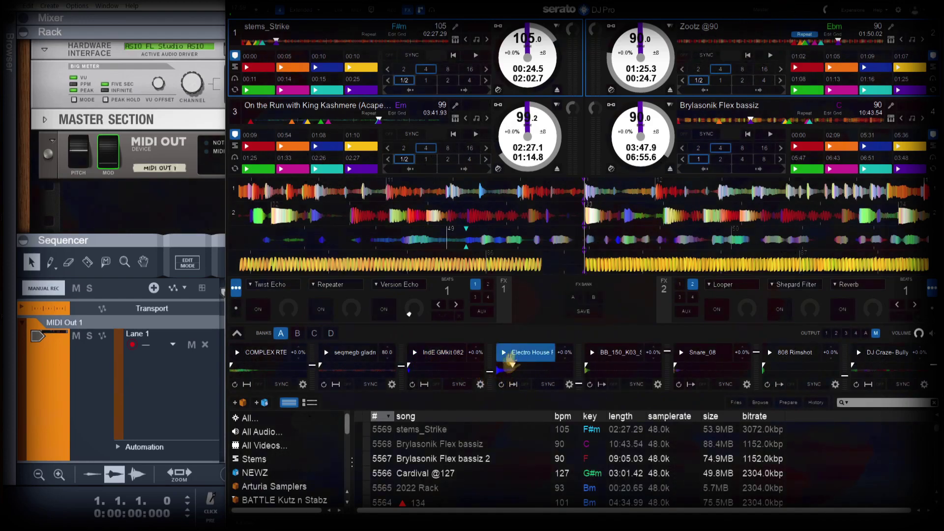
click(508, 361)
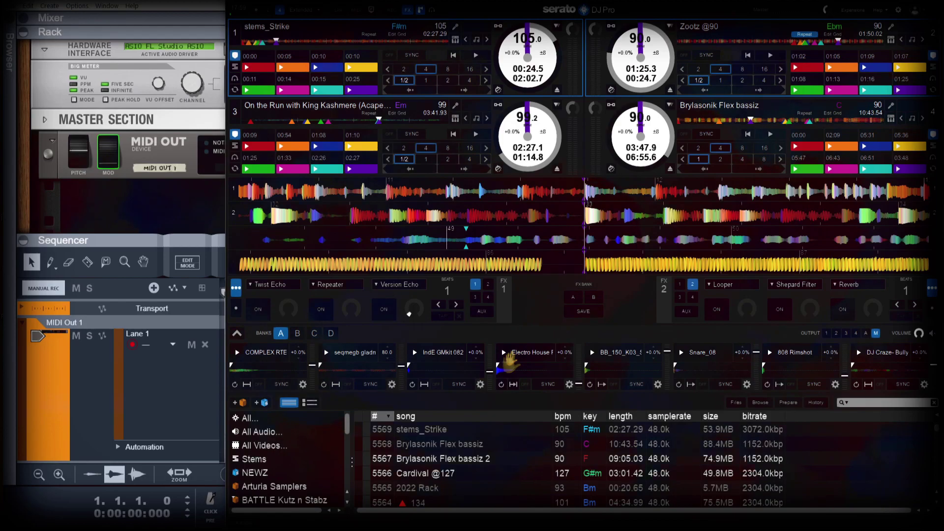
Step: Trigger the BB_150_K03, Snare_08 and 808 Rimshot samples of bank A, and trigger the DJ Craze- Bully sample several times
click(599, 360)
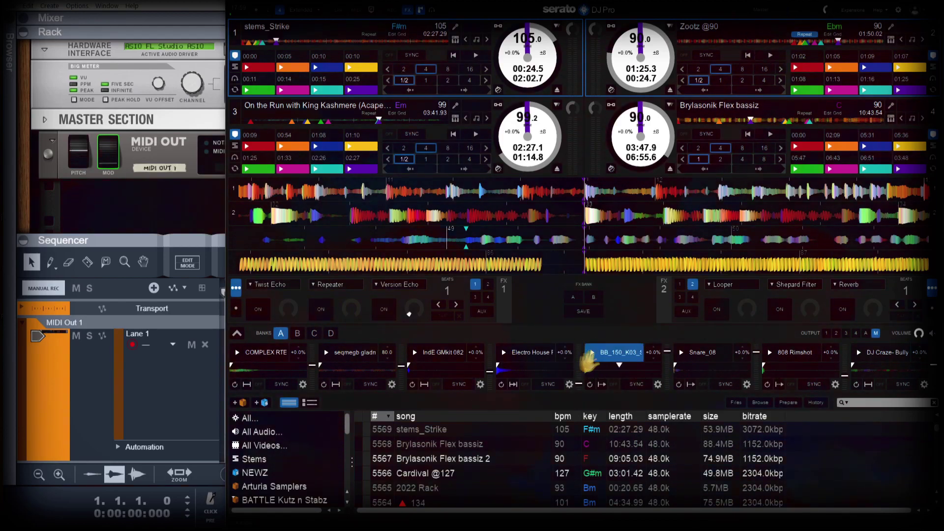
click(685, 359)
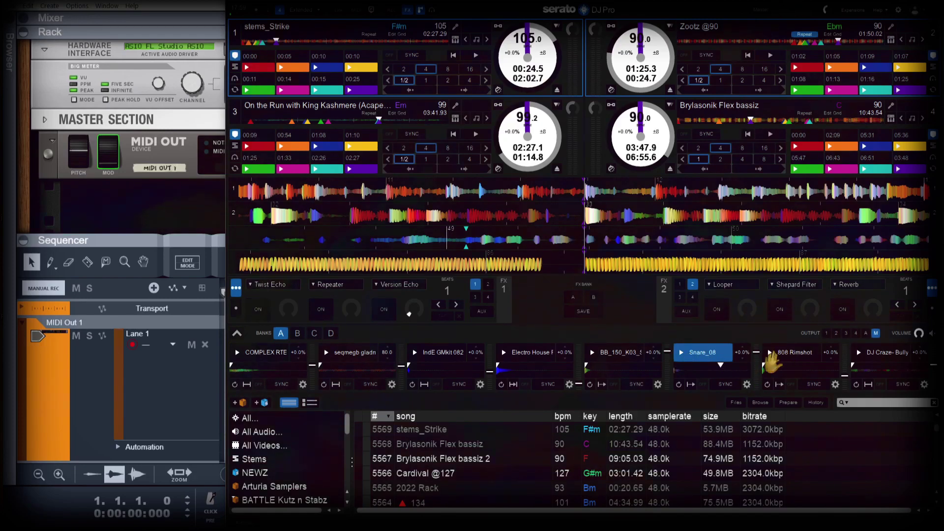
click(771, 361)
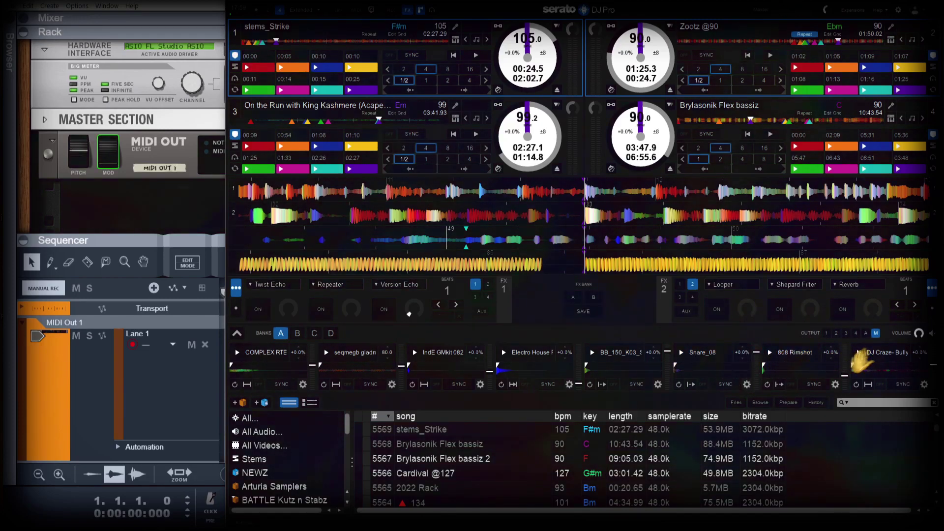
click(858, 361)
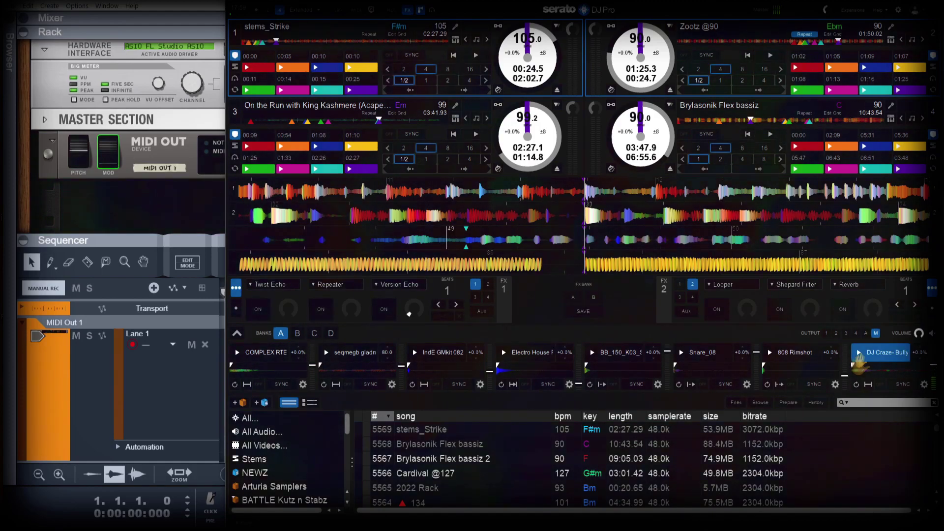
click(860, 361)
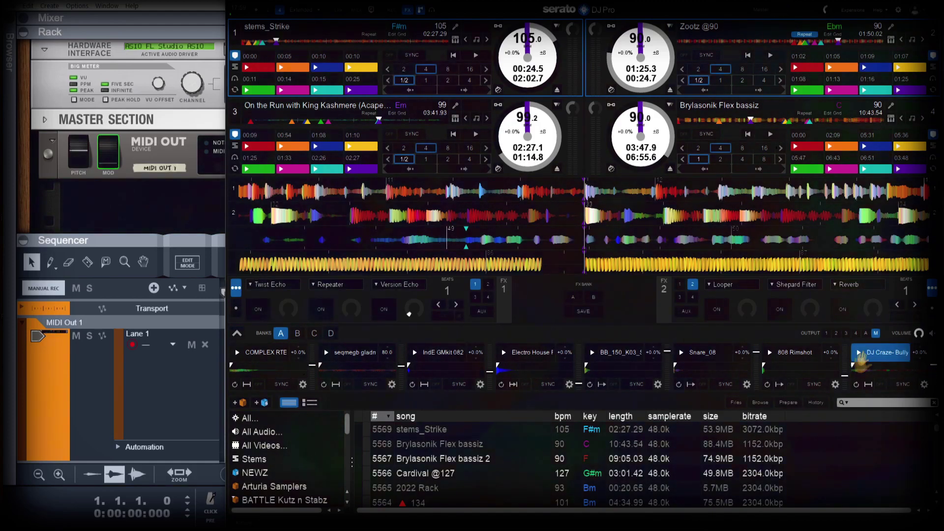
click(860, 360)
click(861, 361)
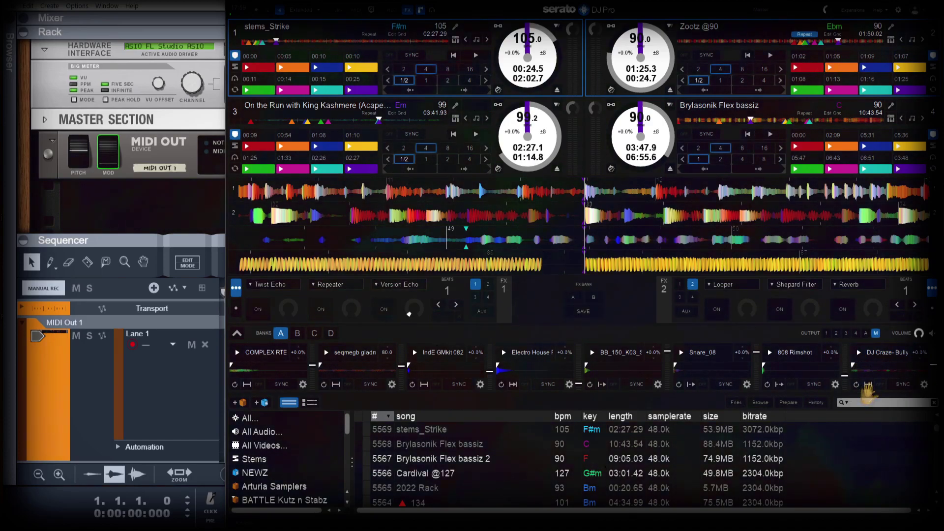
click(861, 363)
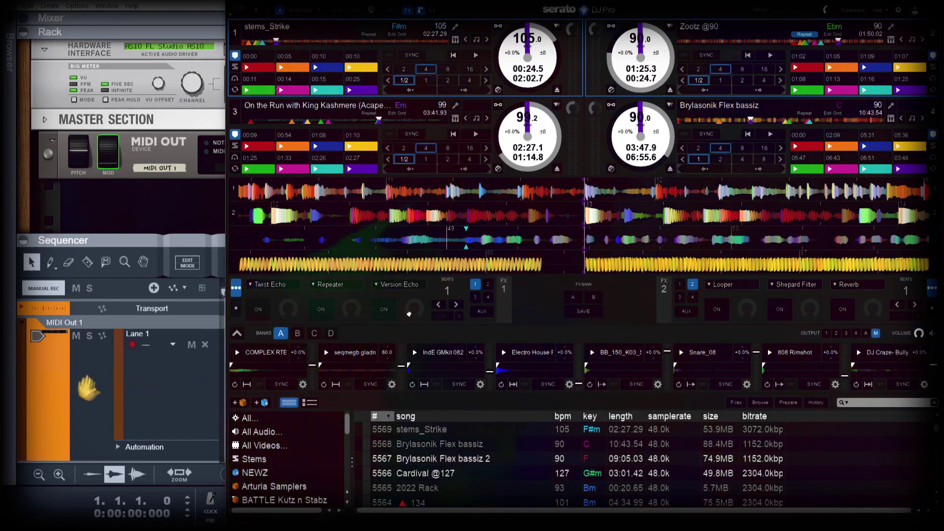
Step: Switch to Reason and show the sequencer at full height with the automation lanes of the MIDI Out 1 track expanded
click(88, 385)
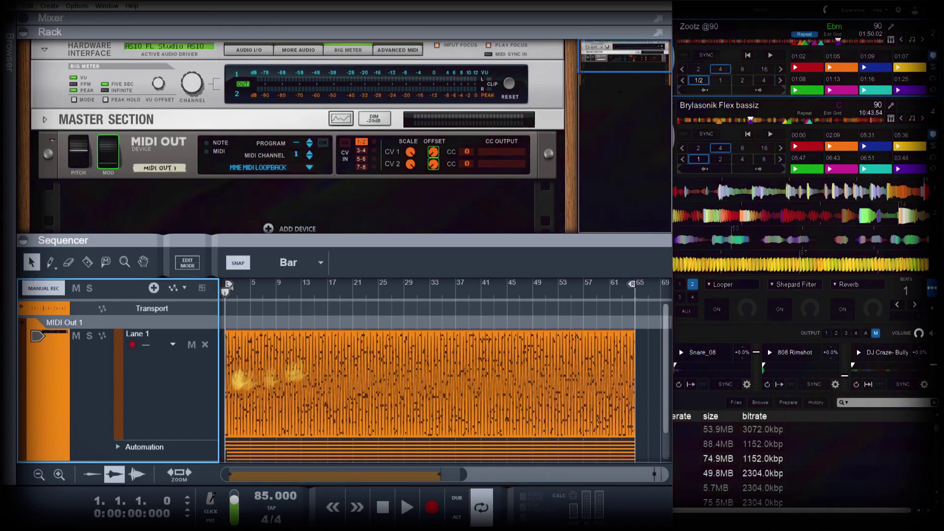
click(172, 158)
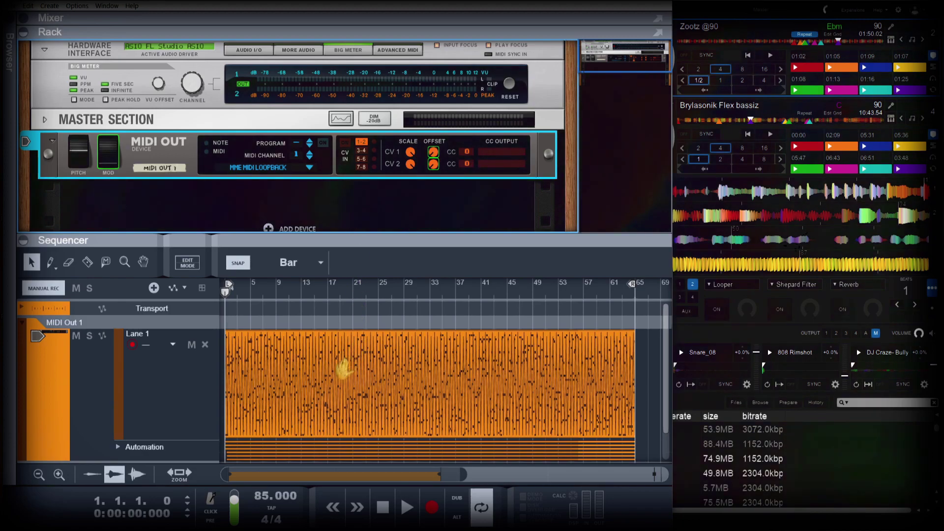
key(F6)
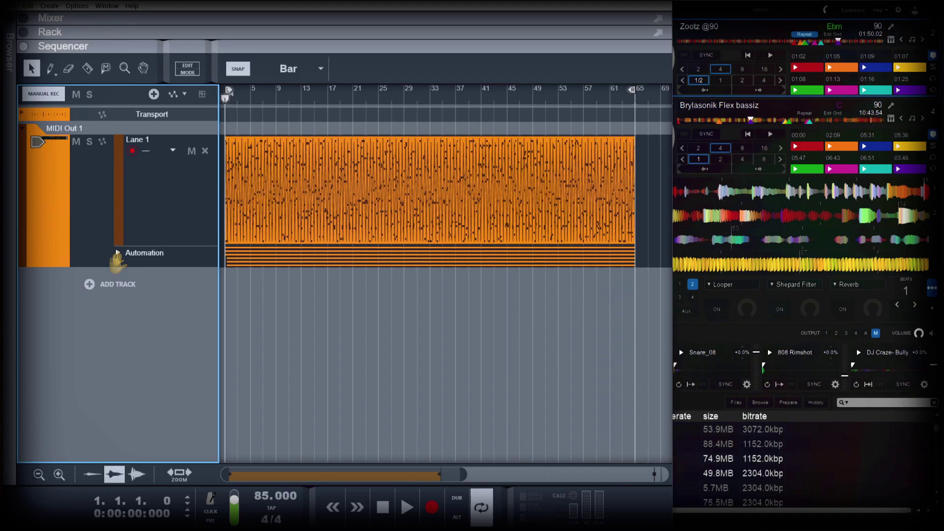
click(117, 253)
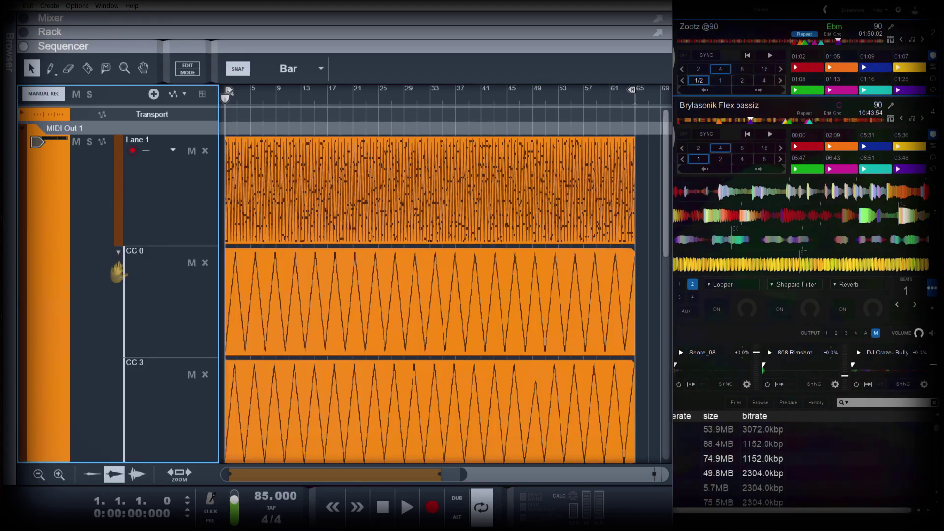
Step: Look through the automation lanes from CC 0 to CC 7 (Volume) and reduce the track heights until all lanes fit
scroll(118, 273, down, 2)
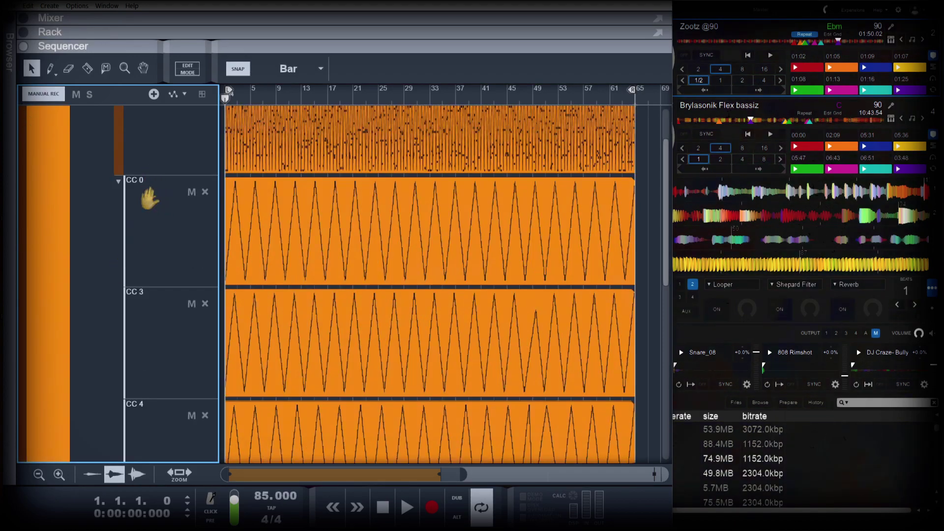
scroll(143, 309, down, 2)
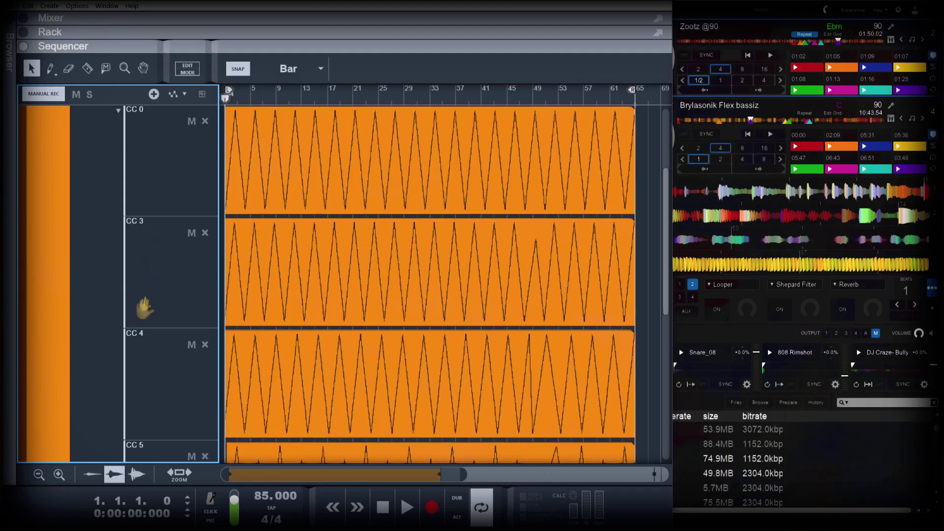
scroll(147, 262, down, 2)
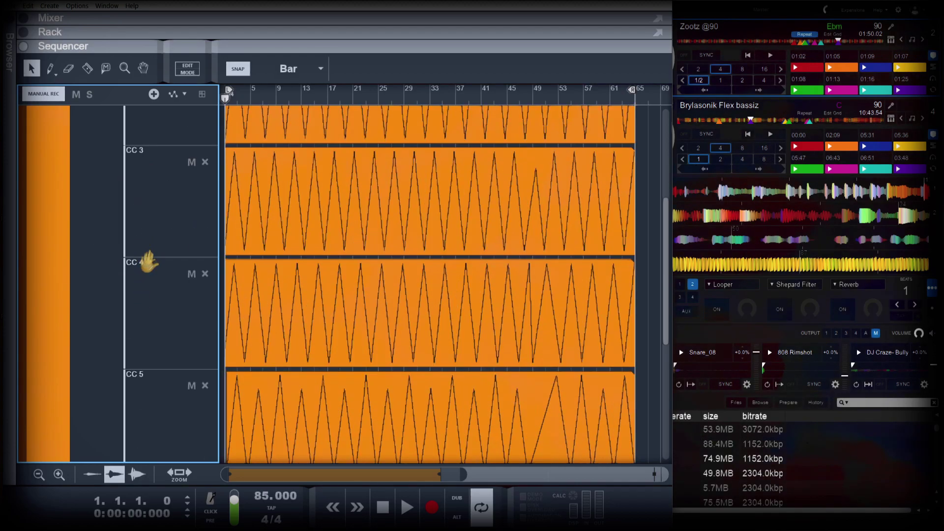
scroll(142, 275, down, 4)
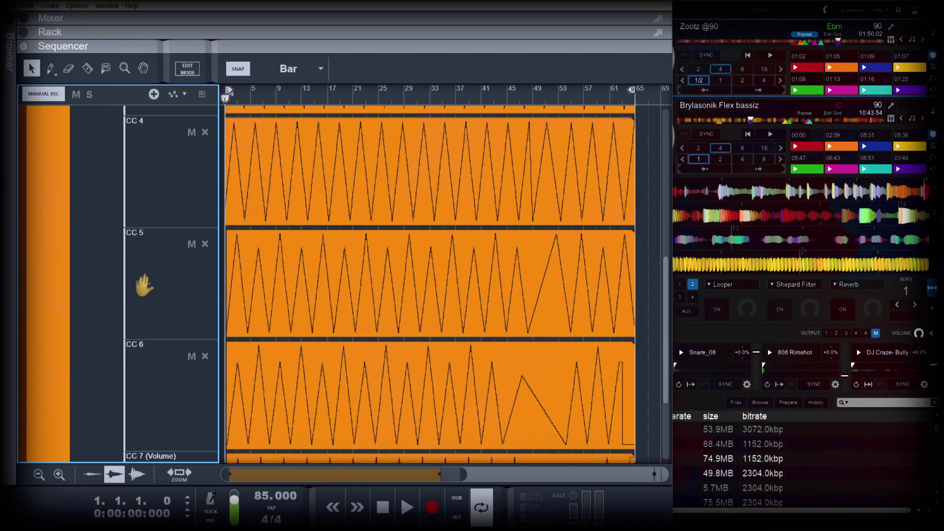
click(143, 243)
scroll(146, 270, down, 4)
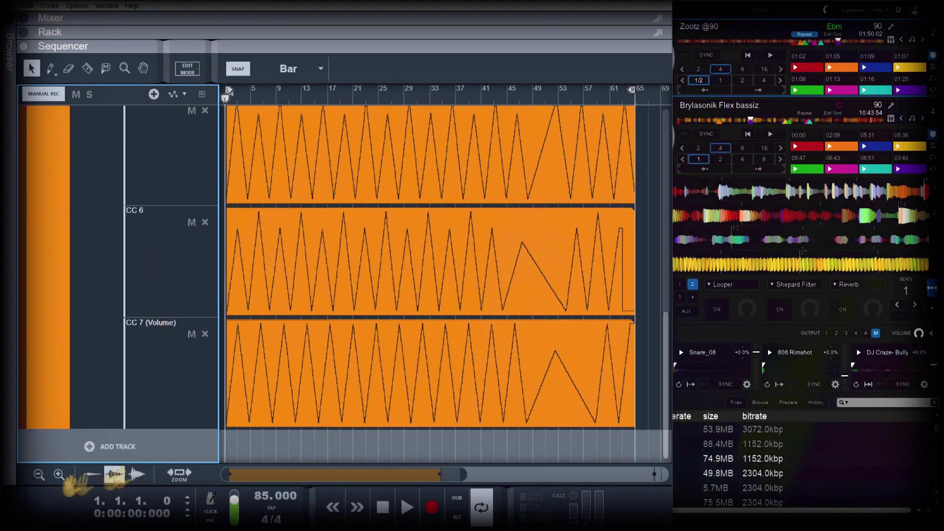
click(38, 476)
click(38, 475)
click(37, 476)
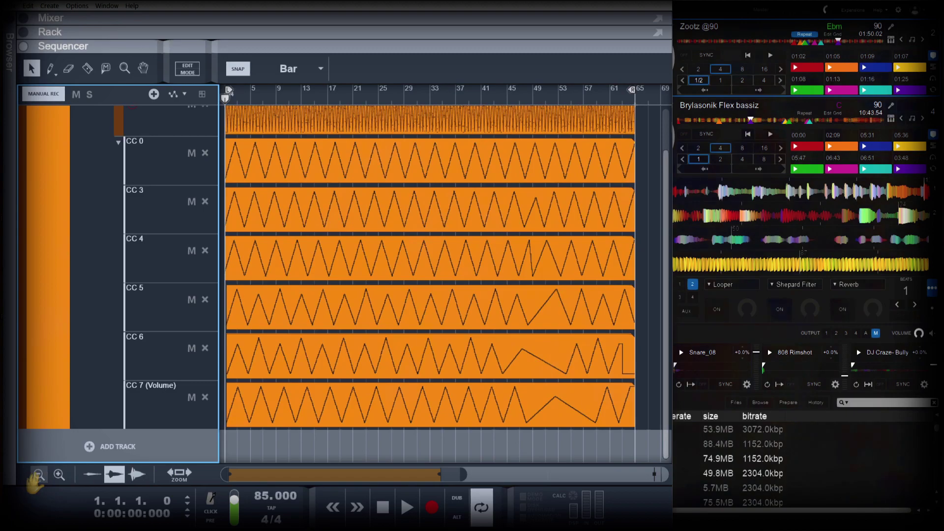
click(37, 476)
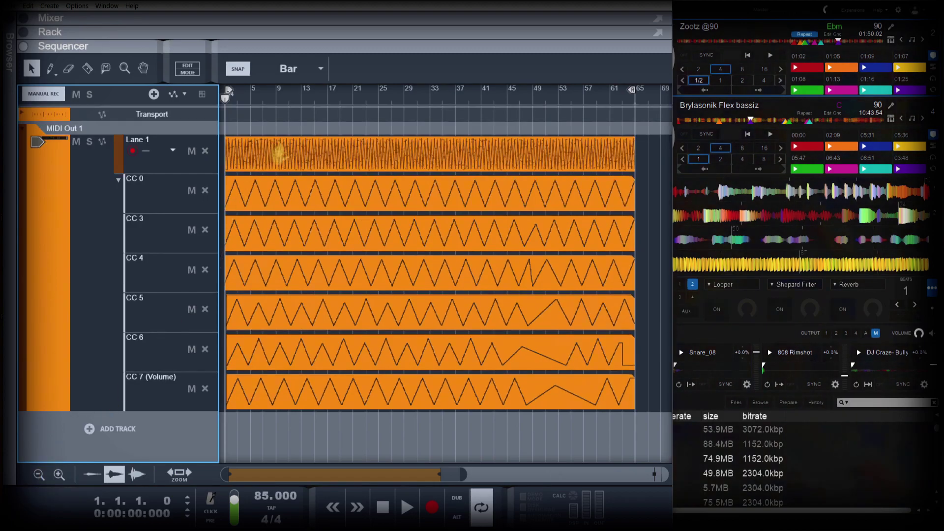
Step: Open the Lane 1 note clip for editing and reveal the Velocity and CC 1 (Mod Wheel) lanes beneath the notes
double_click(278, 152)
scroll(278, 268, down, 2)
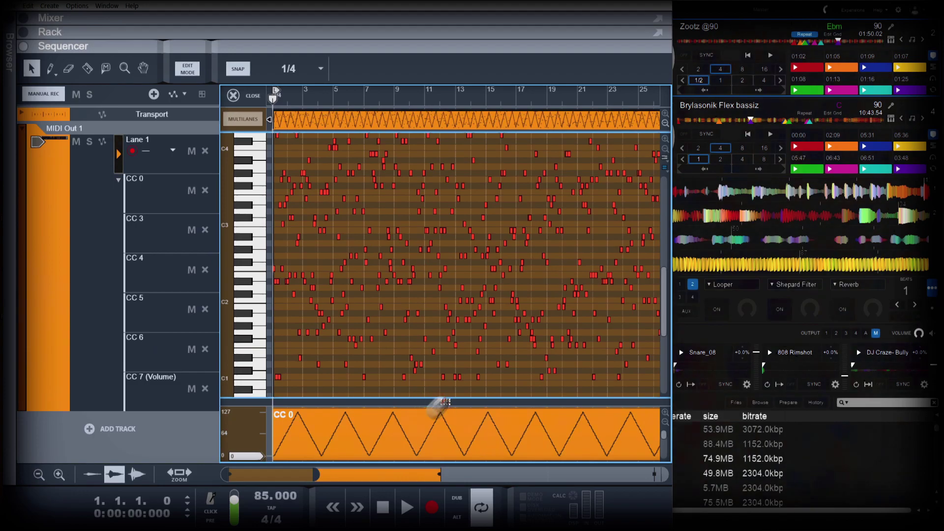
drag(445, 402, 436, 328)
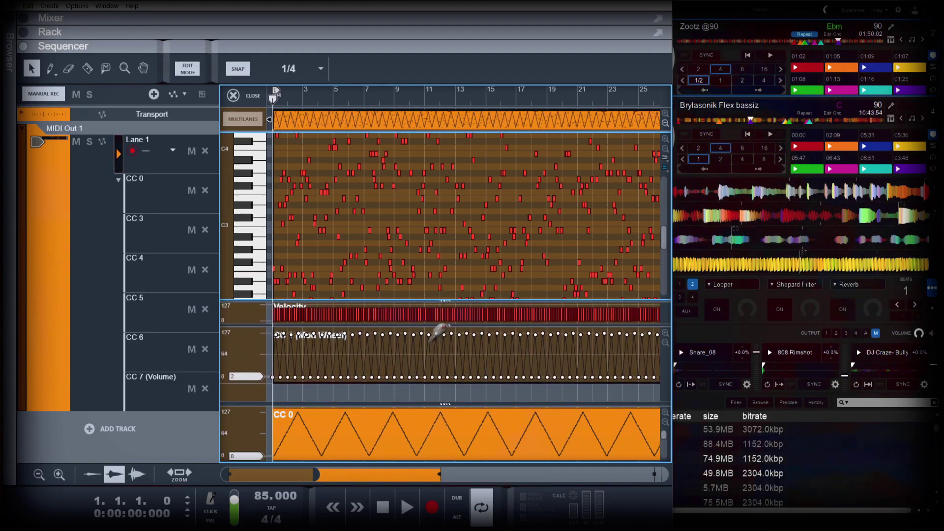
Step: Enlarge the Velocity lane and adjust the CC 1 (Mod Wheel) lane's vertical zoom so its full 0 to 127 range shows
click(665, 345)
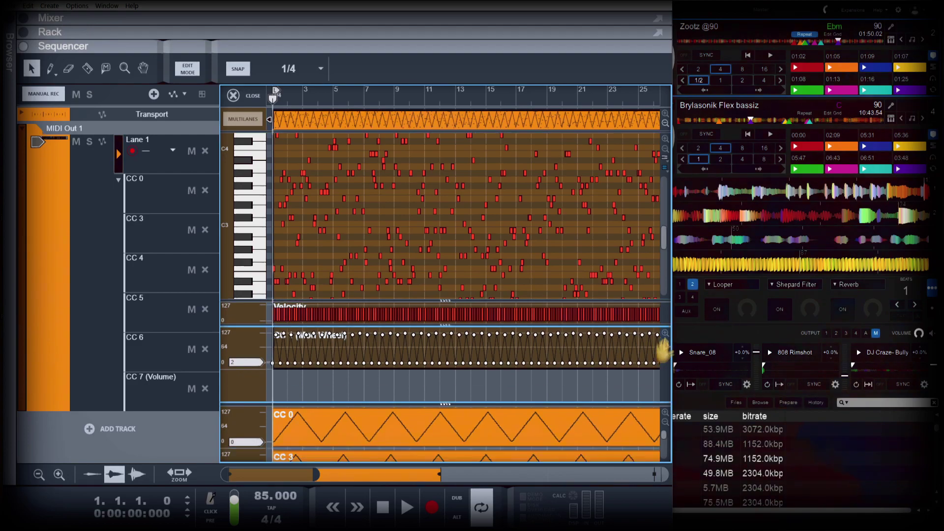
click(664, 336)
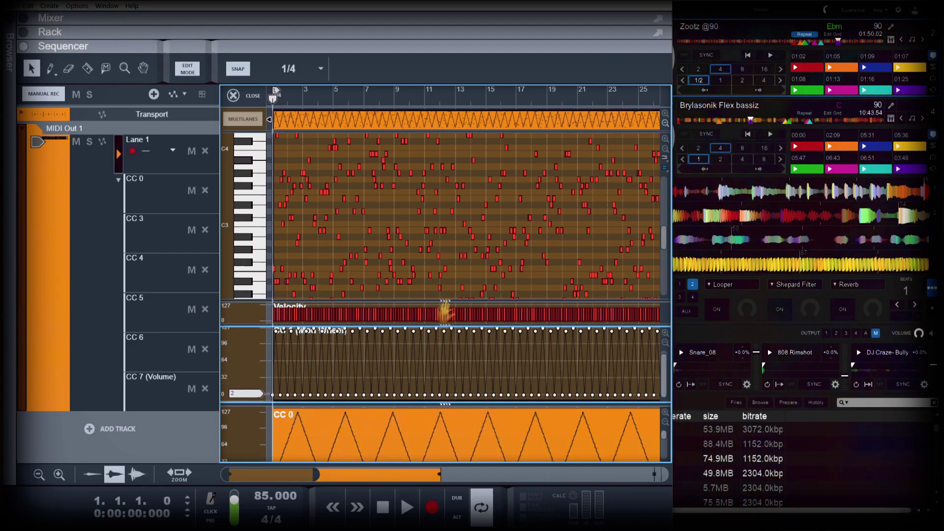
drag(440, 306, 440, 264)
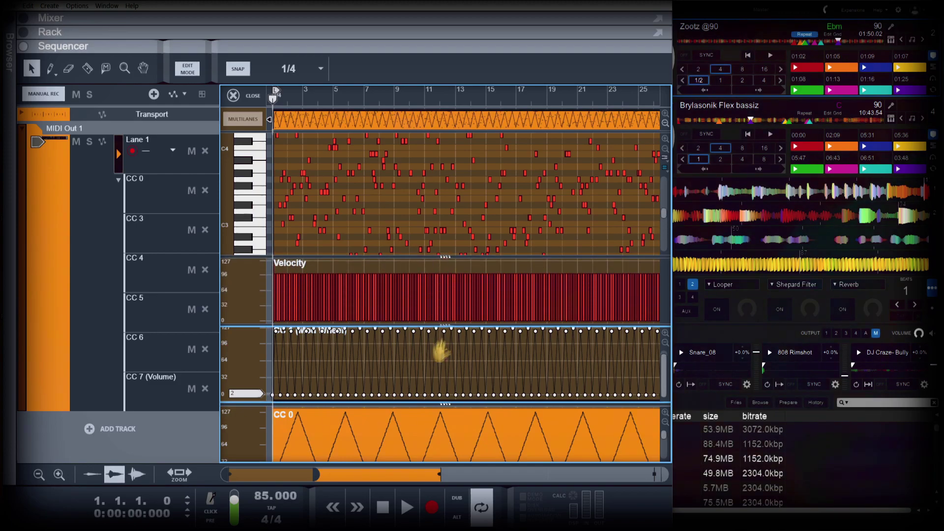
click(665, 333)
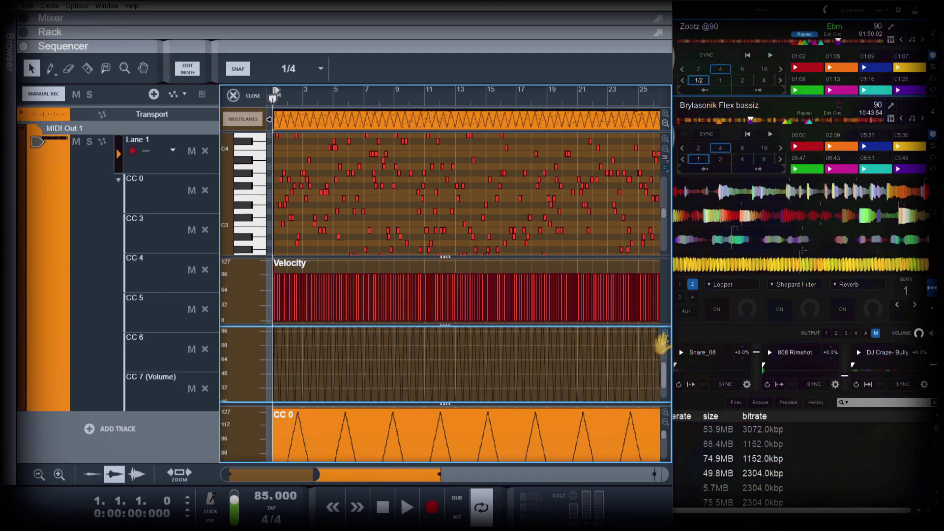
click(665, 343)
click(665, 342)
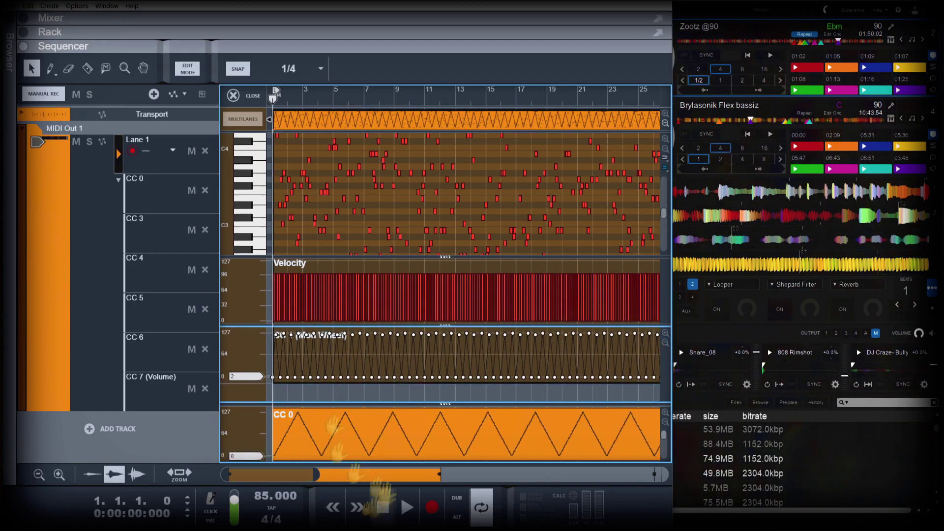
Step: Zoom in on the clip's first two bars and collapse the Velocity and CC 1 lanes to expose the keys below C1
drag(313, 474, 226, 473)
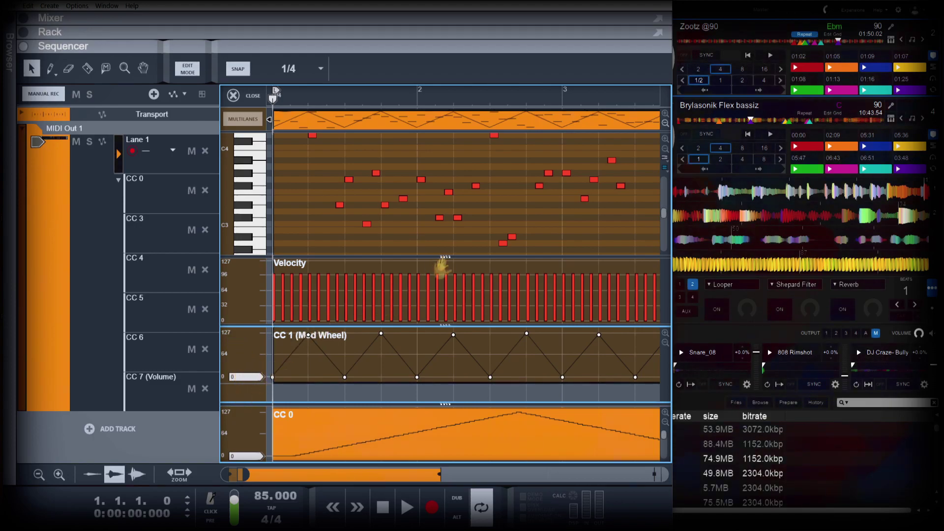
scroll(443, 273, down, 8)
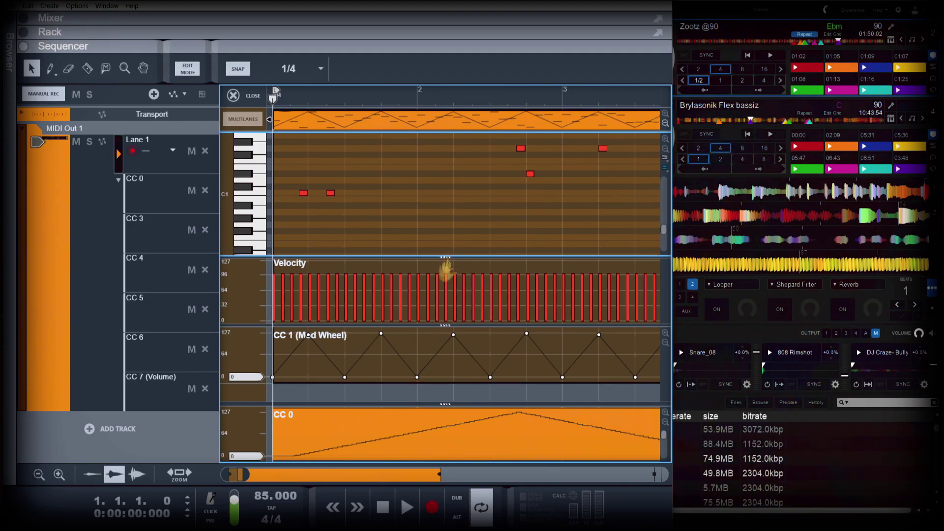
drag(439, 263, 428, 416)
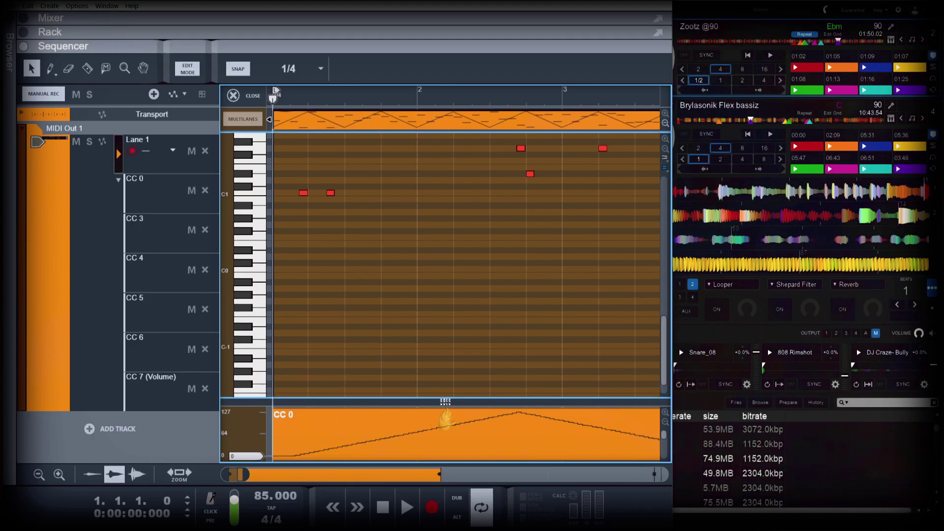
Step: Collapse the CC 0, CC 1 (Mod Wheel) and Velocity lanes so the note editor shows the keys from C1 upward
drag(445, 402, 435, 470)
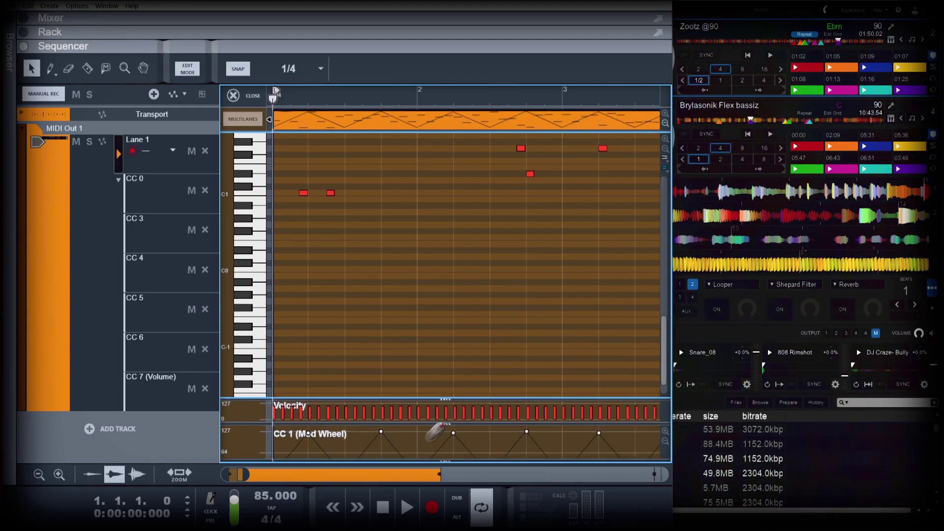
drag(439, 428, 440, 454)
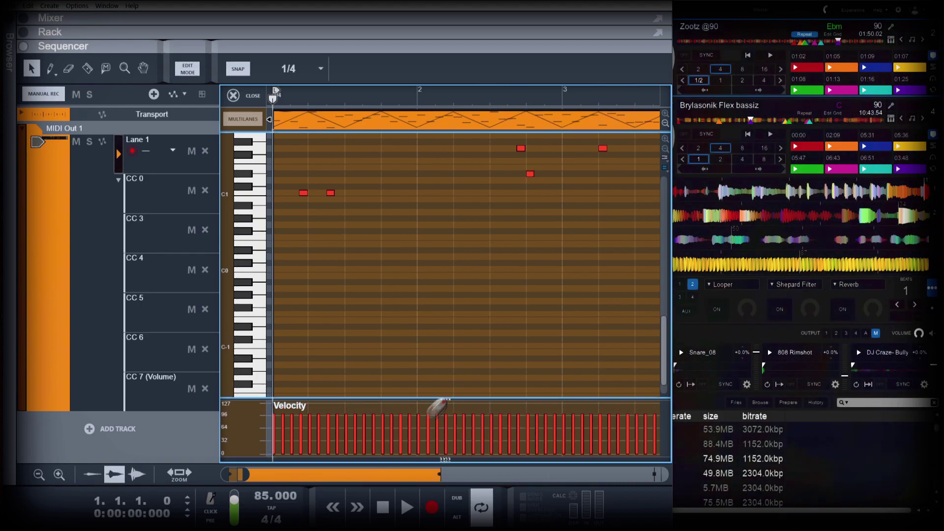
drag(439, 400, 432, 447)
scroll(268, 265, up, 10)
scroll(268, 268, down, 5)
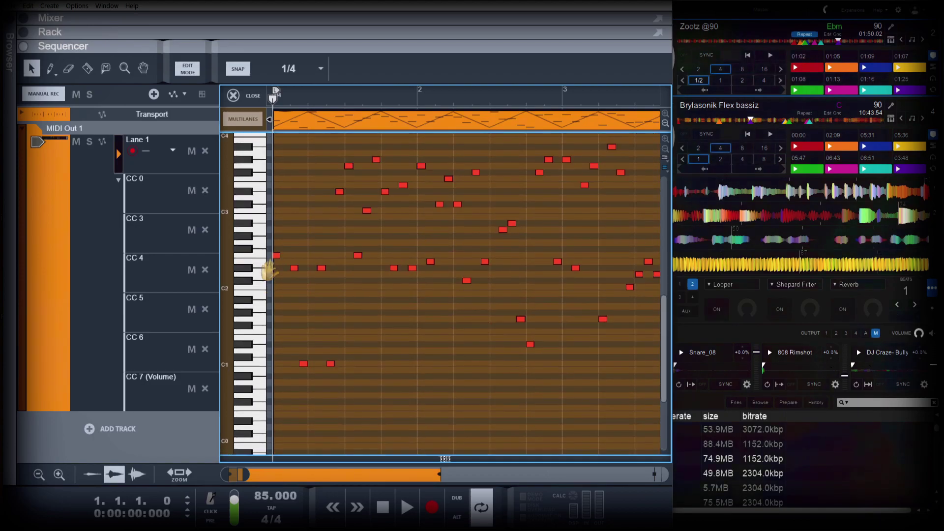
Step: Fit the whole 64-bar clip in the note editor and audition the keys from C1 to D#1
click(179, 473)
click(263, 362)
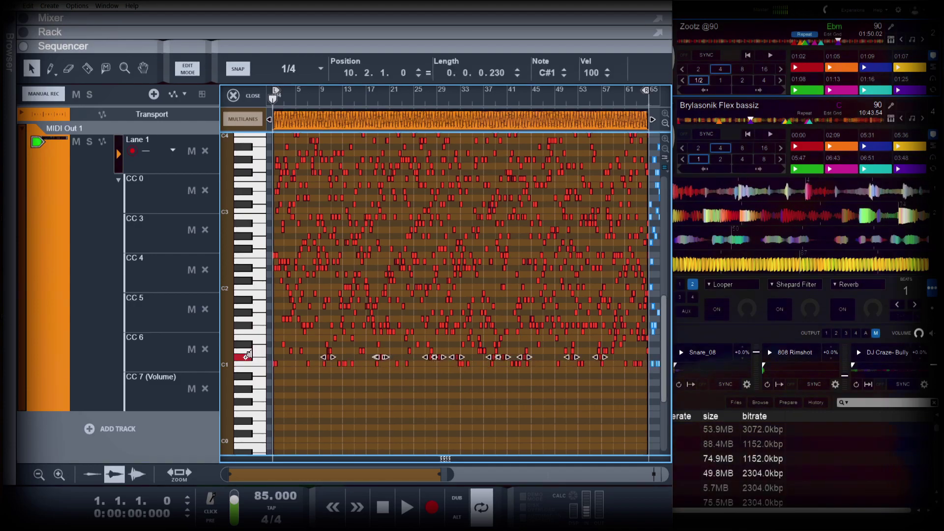
click(260, 349)
click(254, 347)
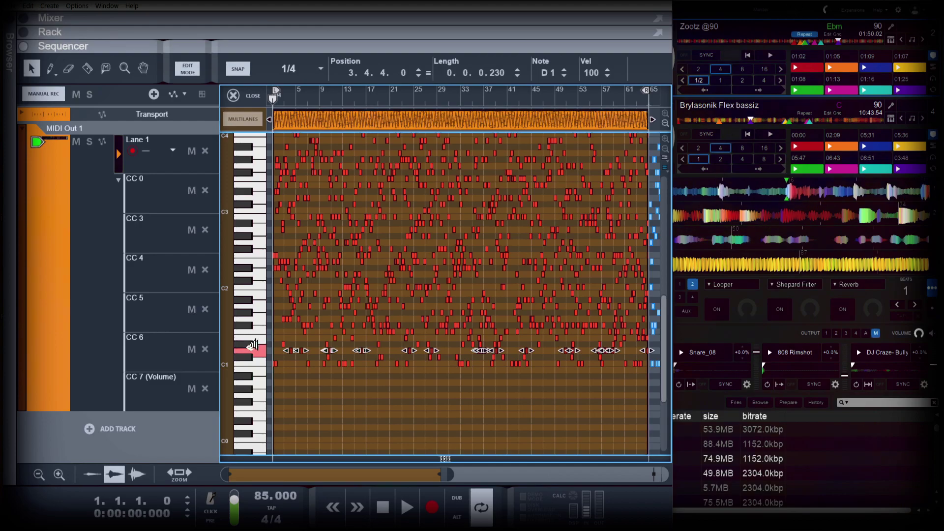
click(248, 343)
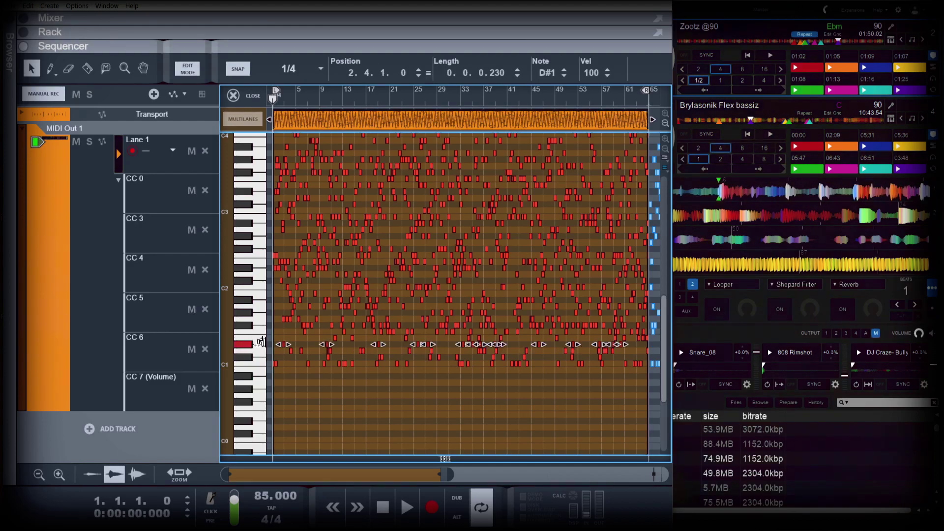
Step: Crop the Lane 1 clip's events to the clip boundaries
scroll(260, 279, up, 3)
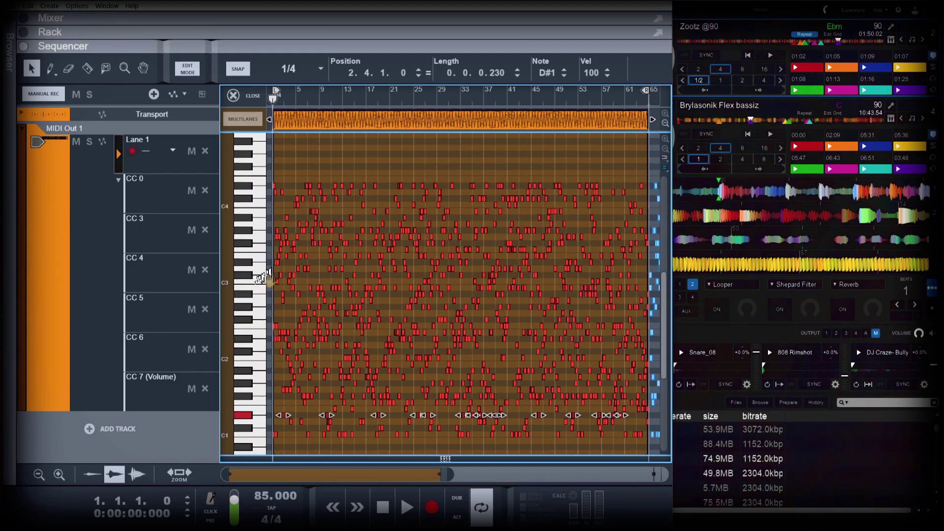
right_click(561, 121)
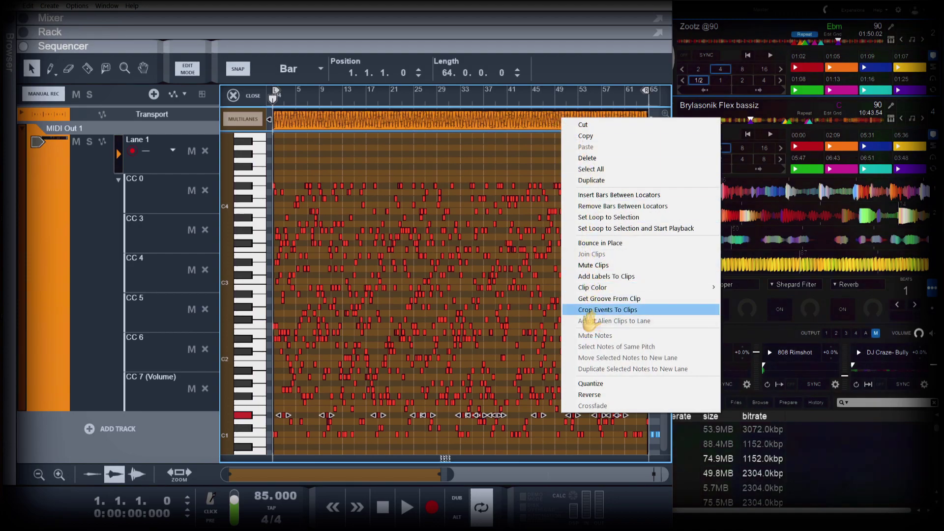
click(598, 310)
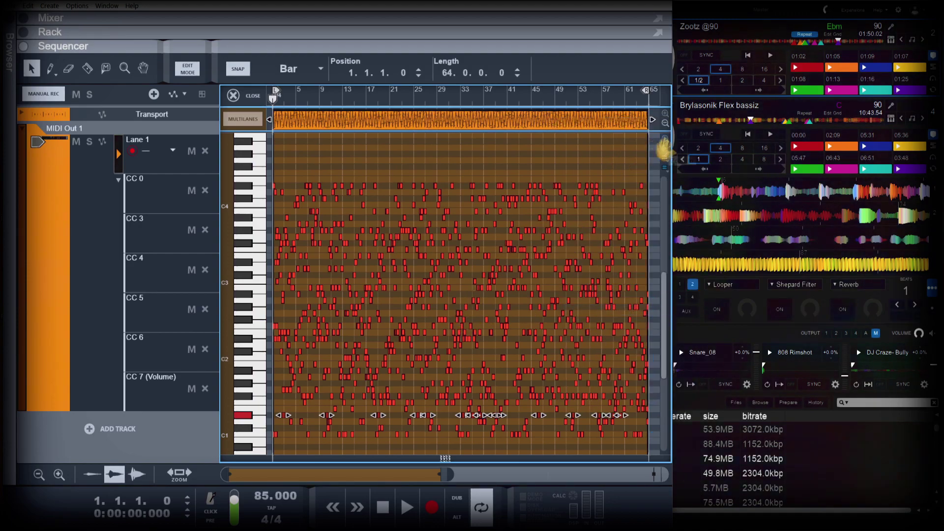
Step: Enlarge the note rows and audition the keys from E1 to G1 to trigger the first deck's remaining Serato hot cues
click(664, 145)
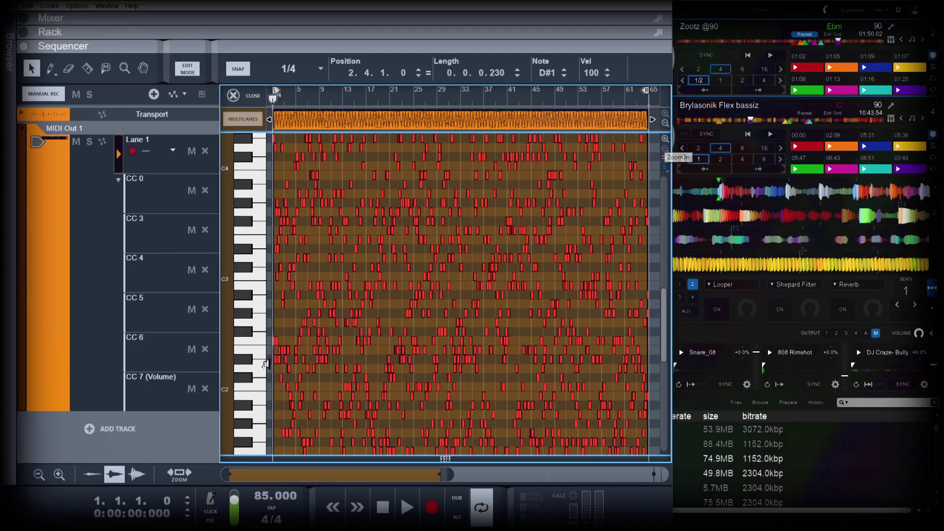
scroll(257, 362, down, 3)
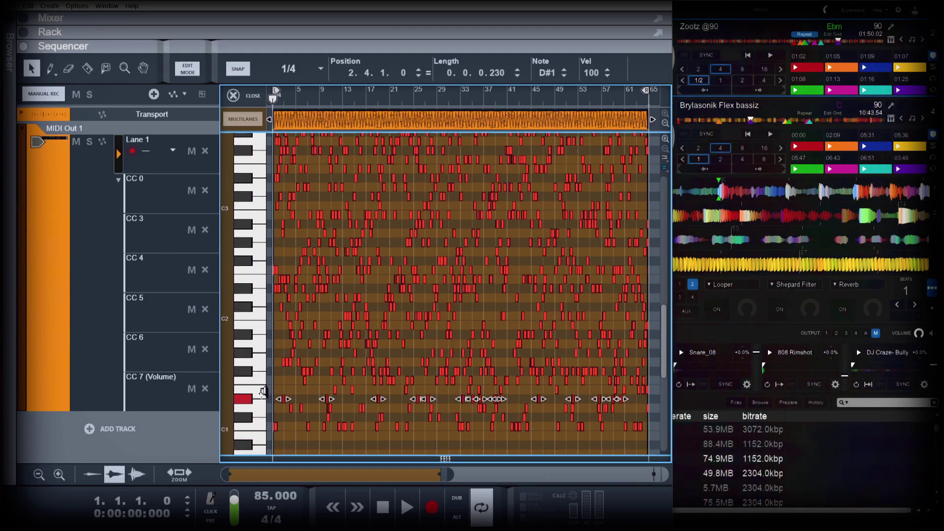
click(263, 392)
click(261, 375)
click(261, 371)
click(260, 362)
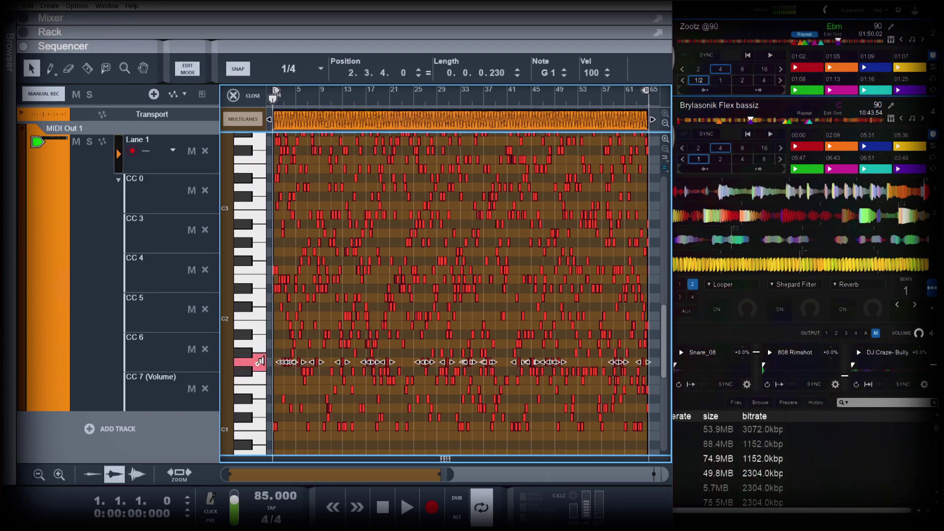
click(248, 352)
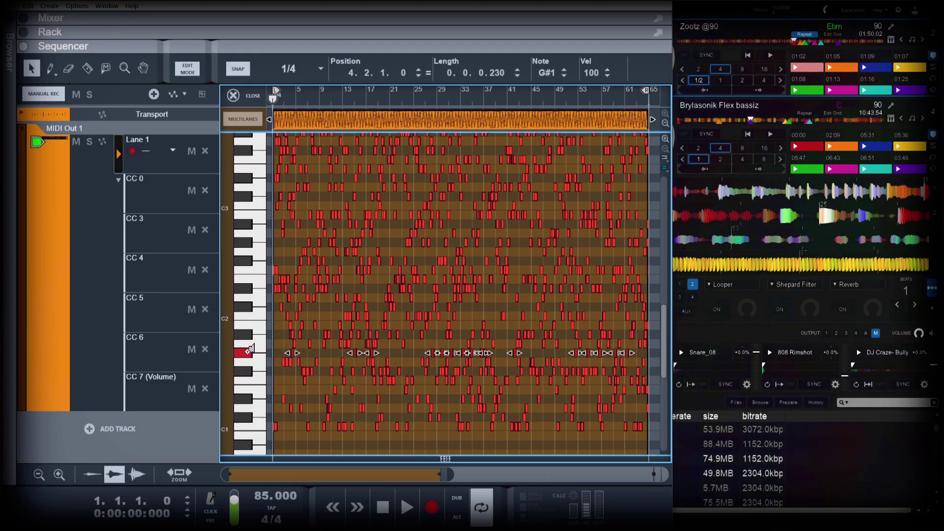
click(259, 343)
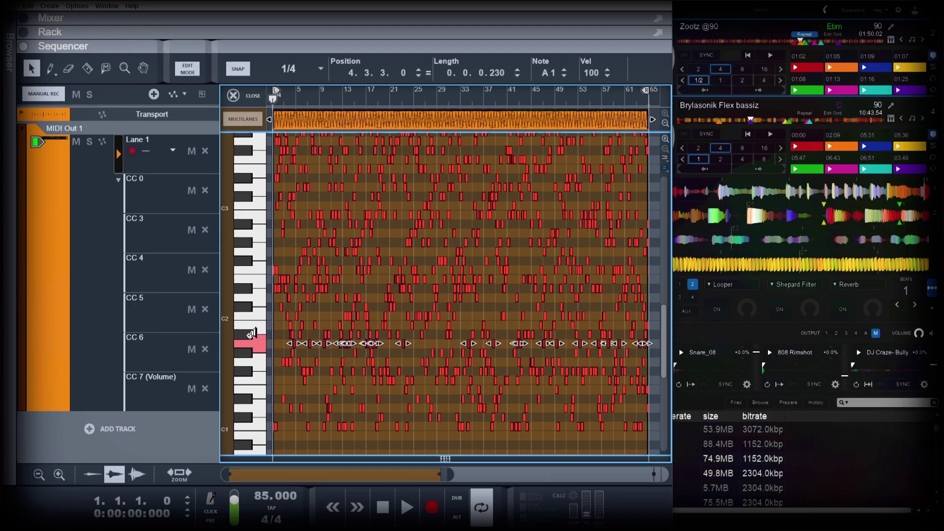
click(250, 334)
click(259, 325)
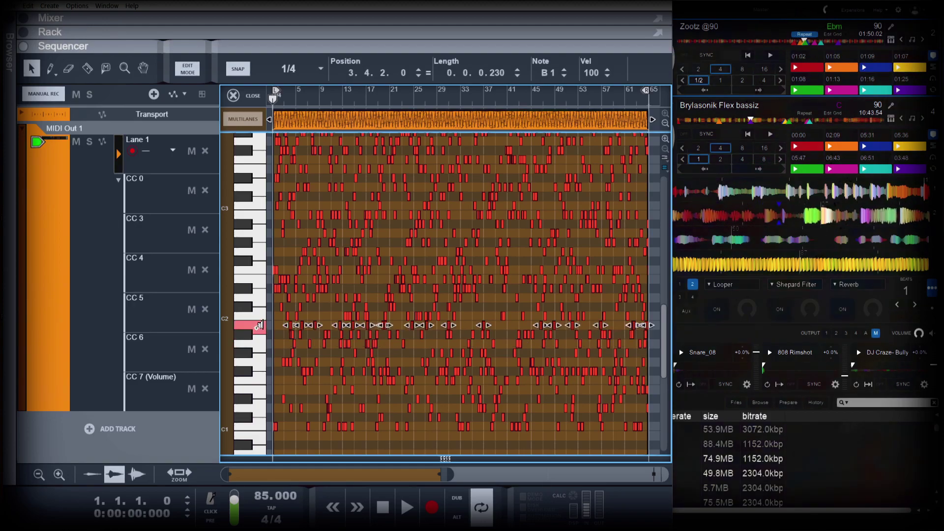
click(255, 316)
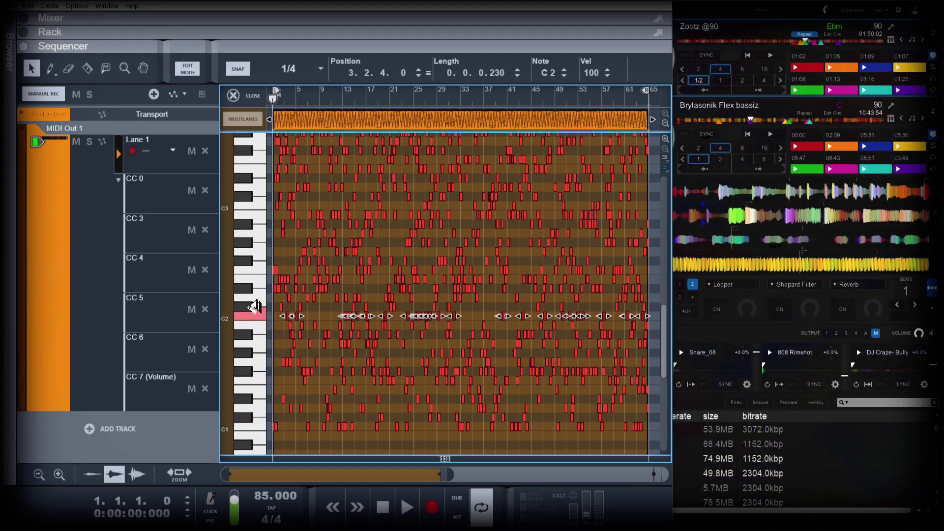
click(247, 305)
click(253, 293)
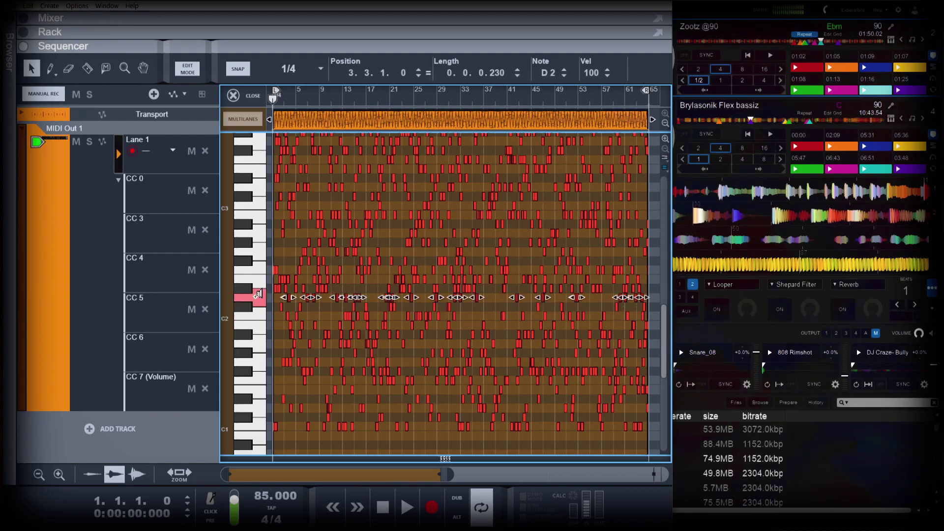
click(251, 288)
Step: Audition the keys from E2 to B2 in ascending order to trigger the third deck's hot cues, with the full note range in view
click(259, 279)
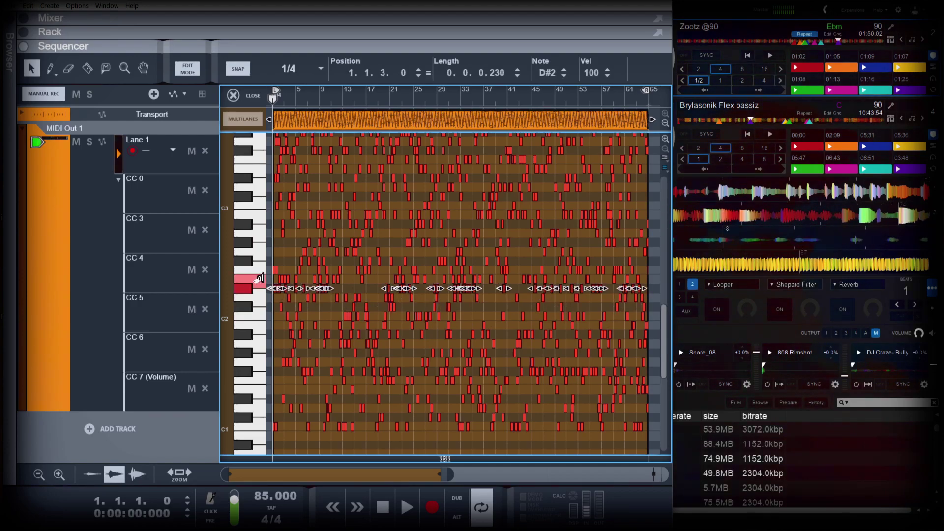
click(260, 269)
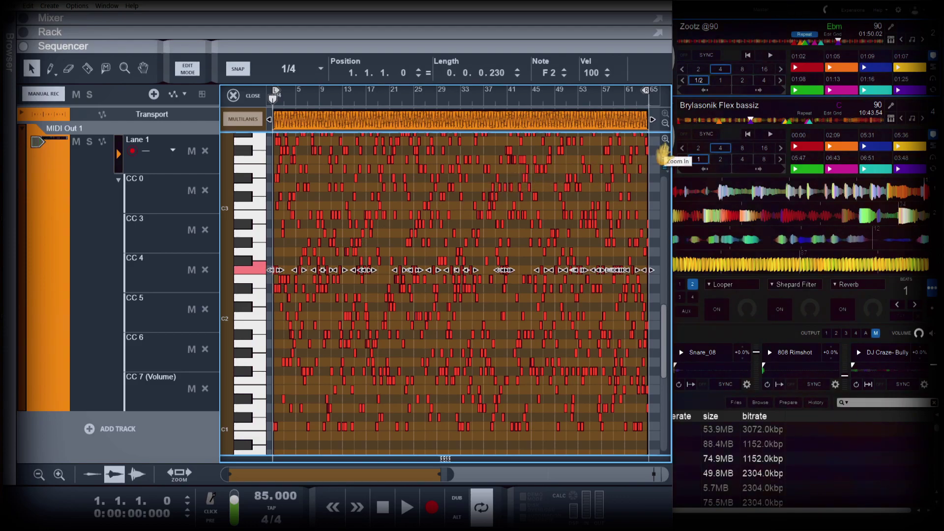
drag(664, 152, 663, 158)
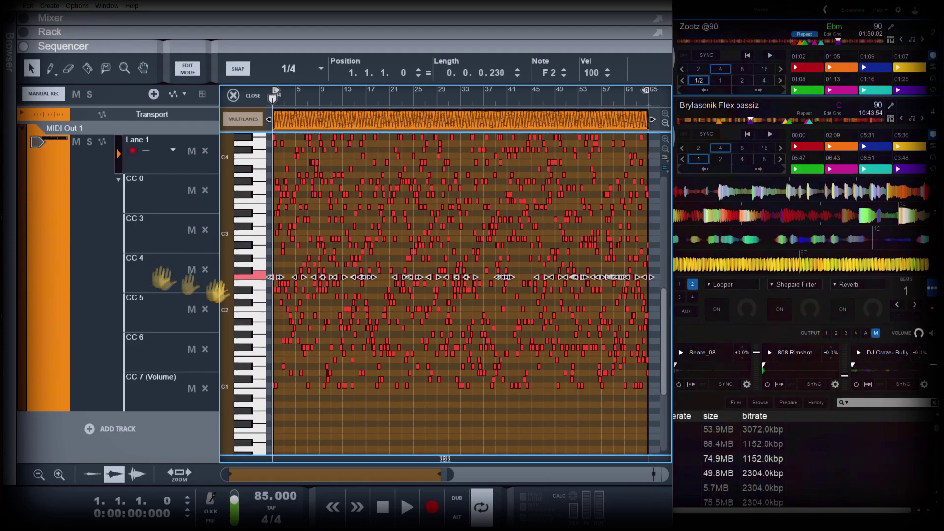
scroll(250, 280, up, 3)
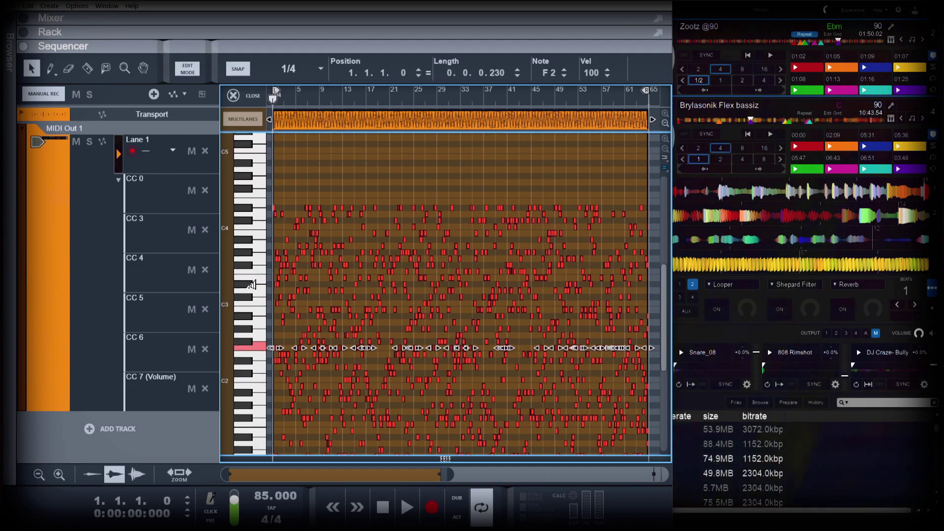
drag(663, 295, 664, 306)
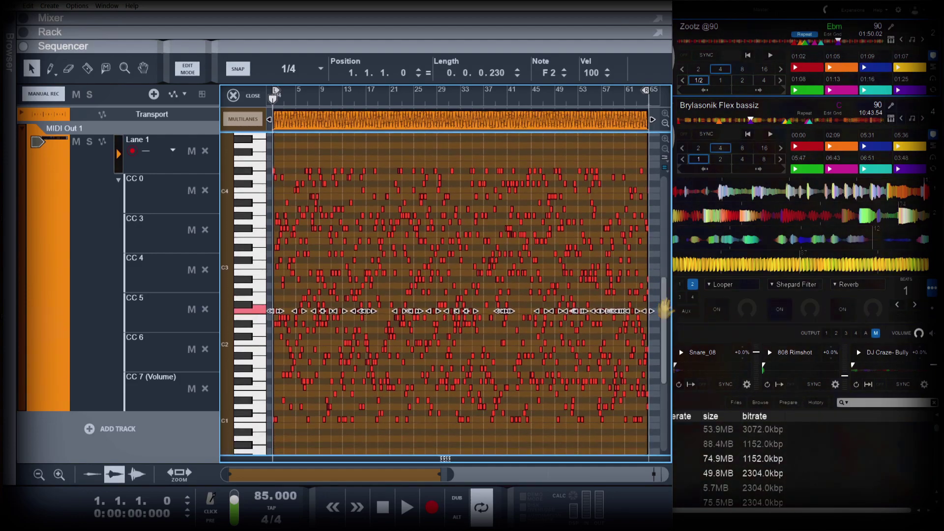
click(248, 301)
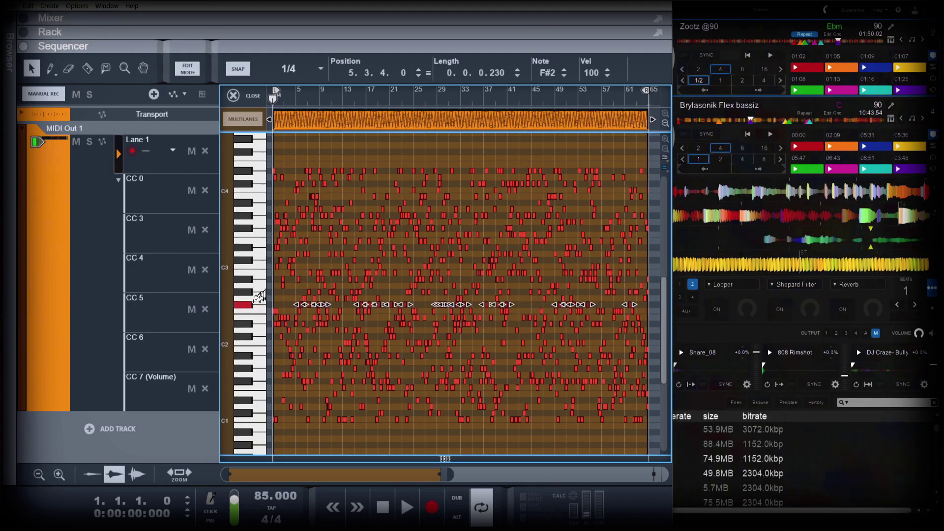
click(245, 290)
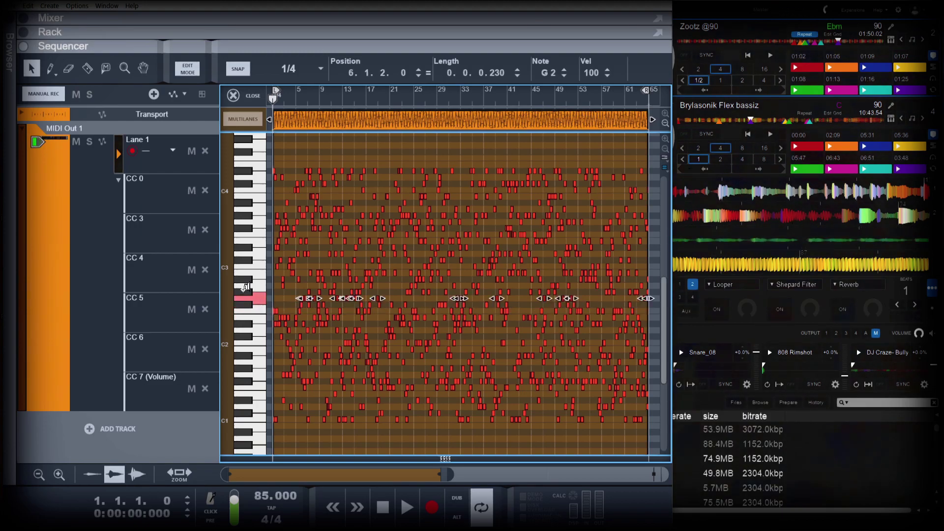
click(250, 286)
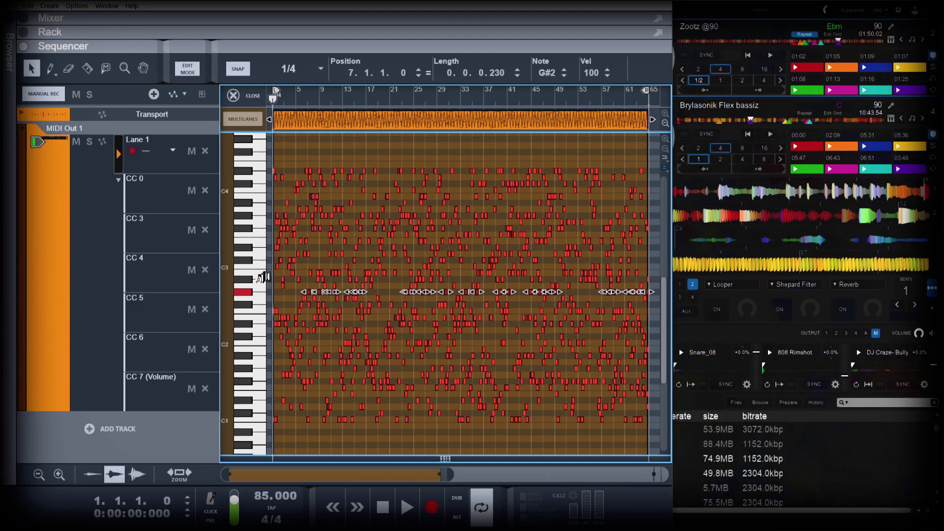
click(259, 286)
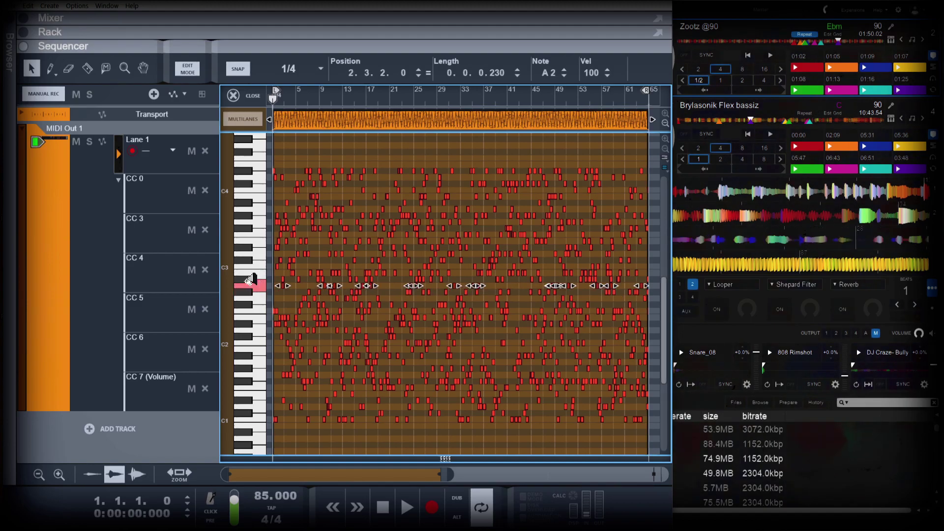
click(248, 274)
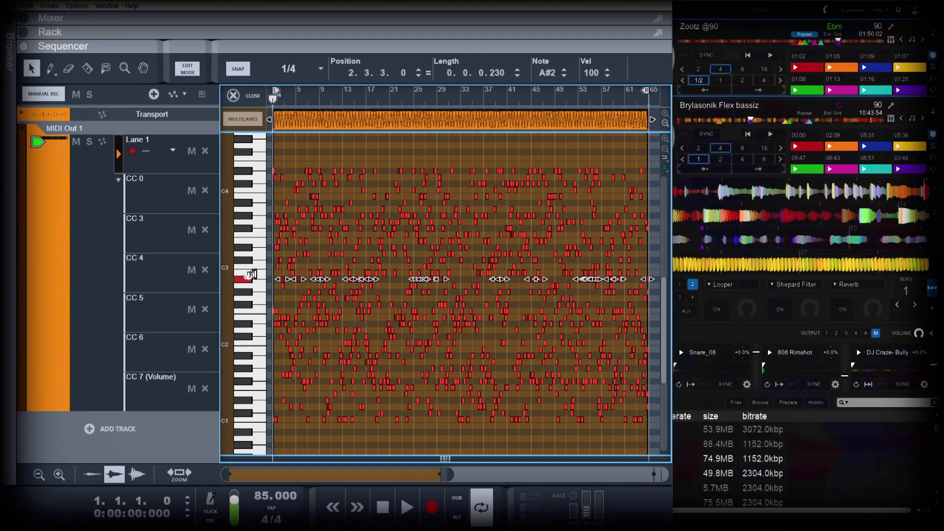
click(260, 271)
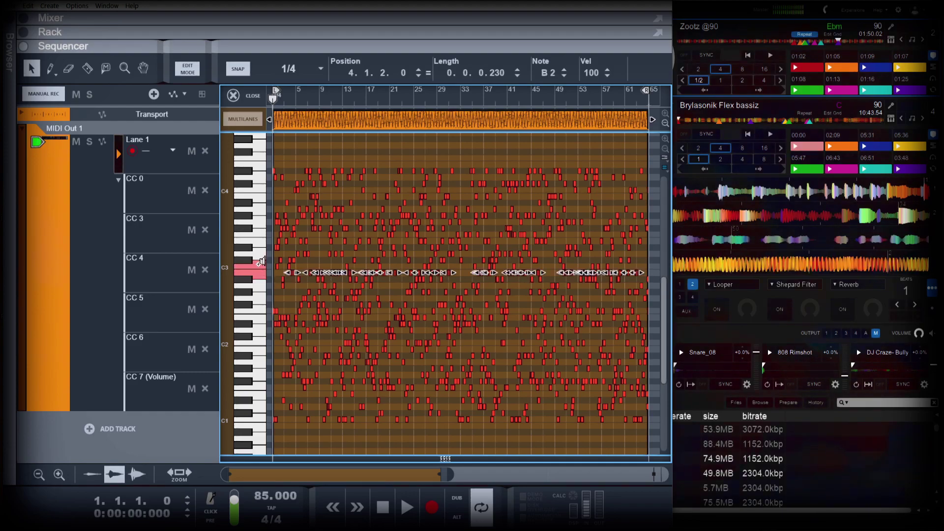
Step: Audition the keys from C3 to G#3 in ascending order, triggering the hot cues of the Brylasonik Flex bassiz deck up to G3
click(253, 264)
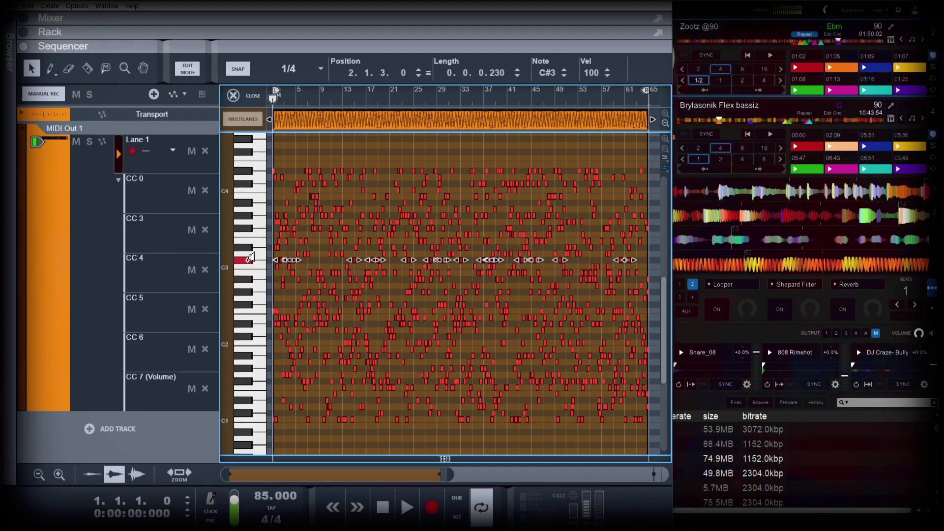
click(261, 253)
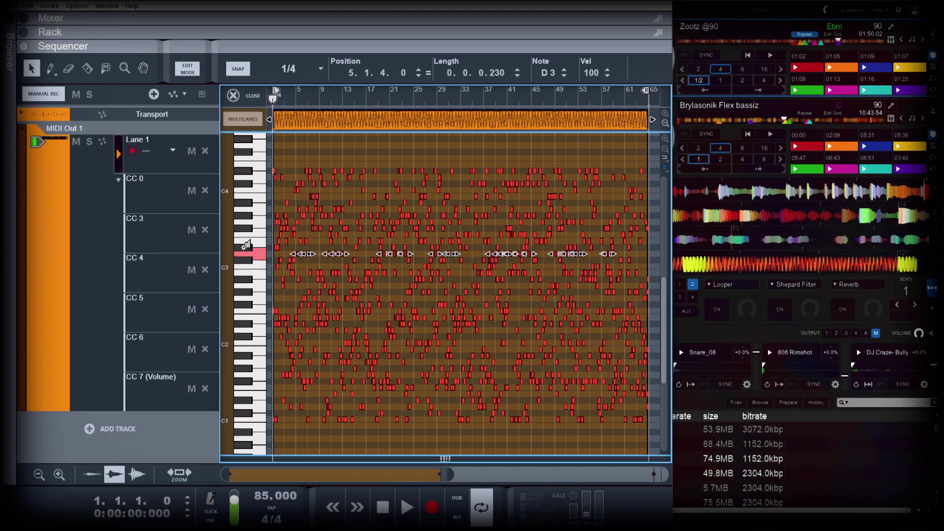
click(247, 245)
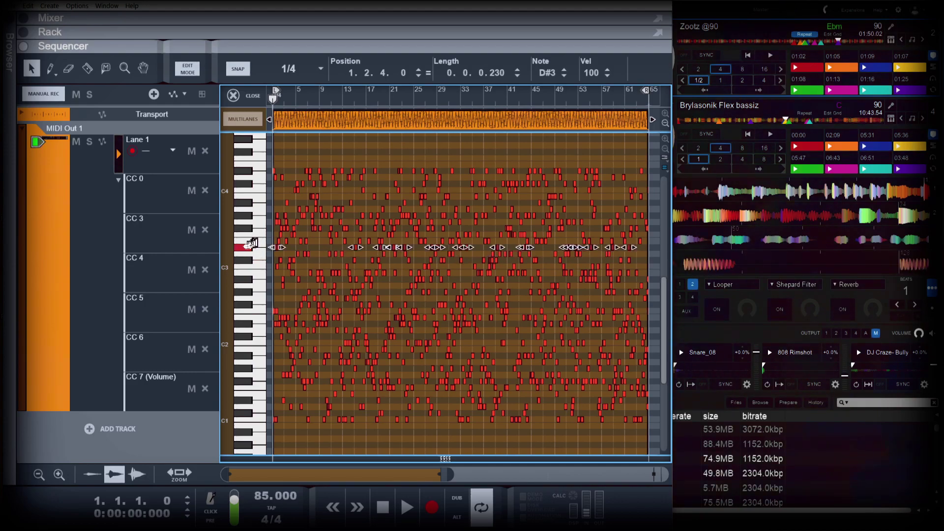
click(262, 239)
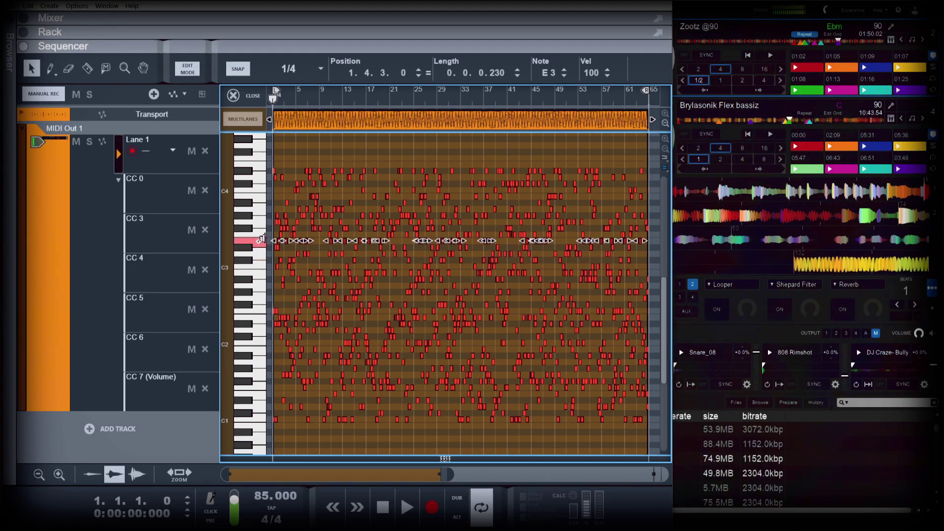
click(262, 232)
click(247, 225)
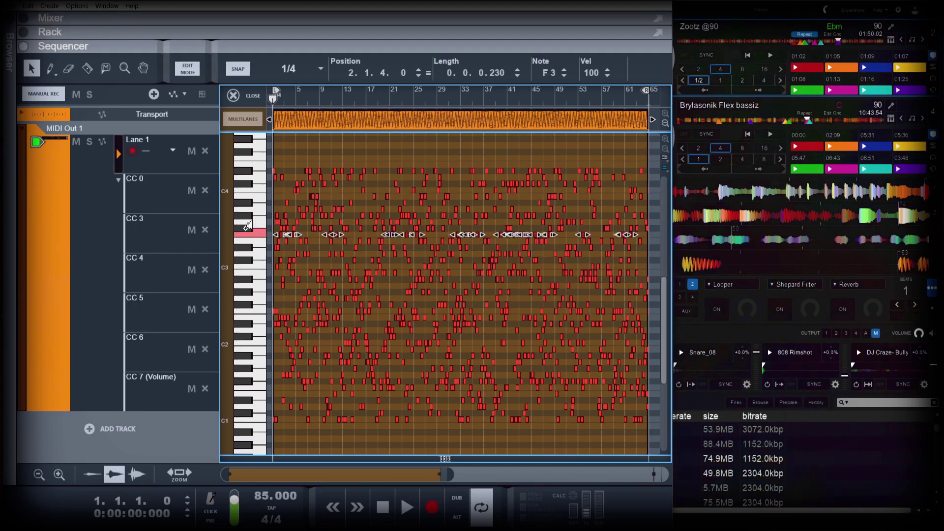
click(259, 221)
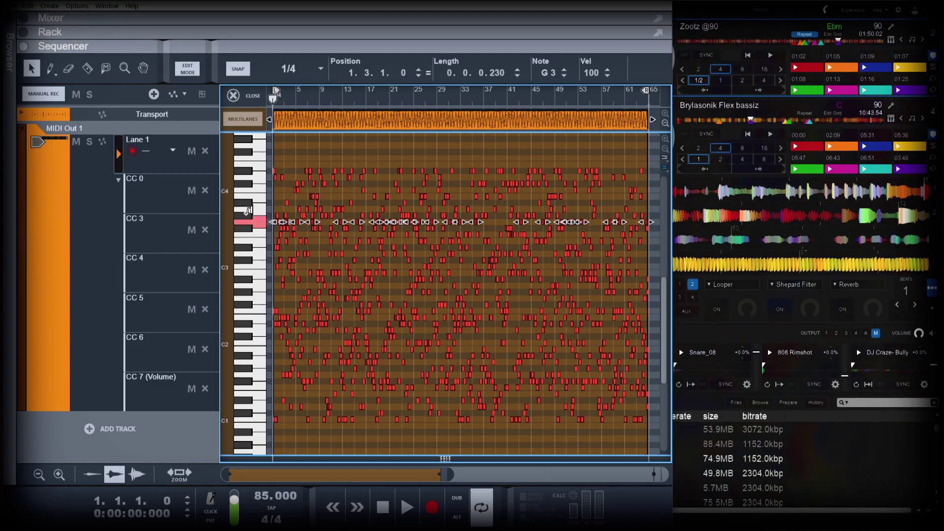
click(248, 212)
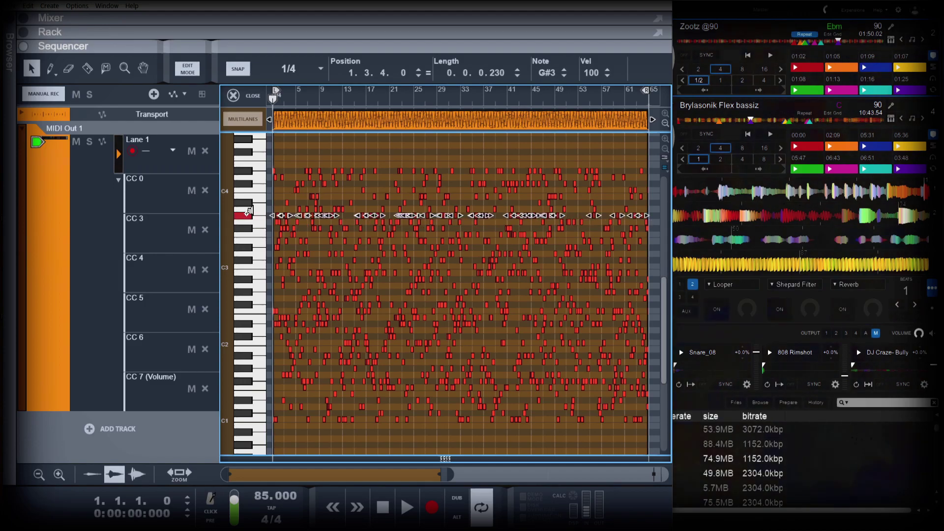
Step: Audition the keys from A3 to D#4 in ascending order to trigger the sampler slots, and clear the note selection
scroll(251, 212, up, 3)
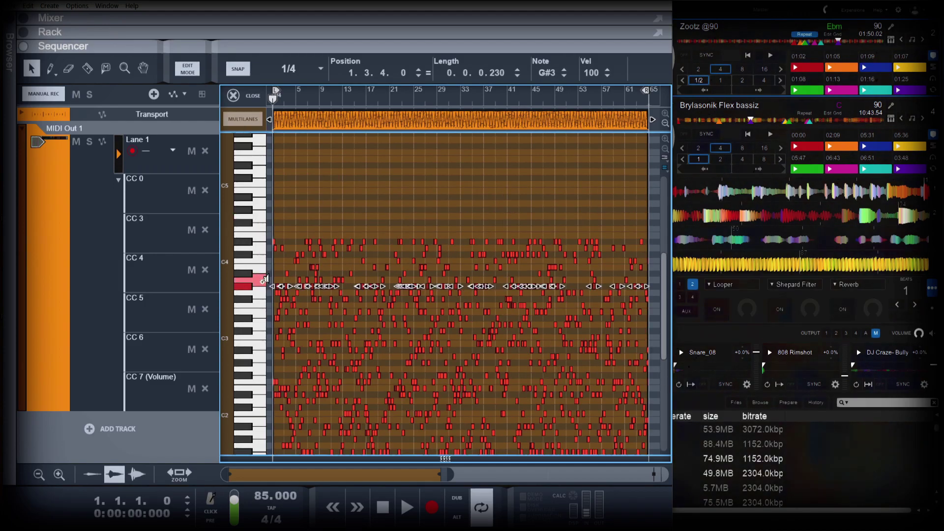
click(264, 279)
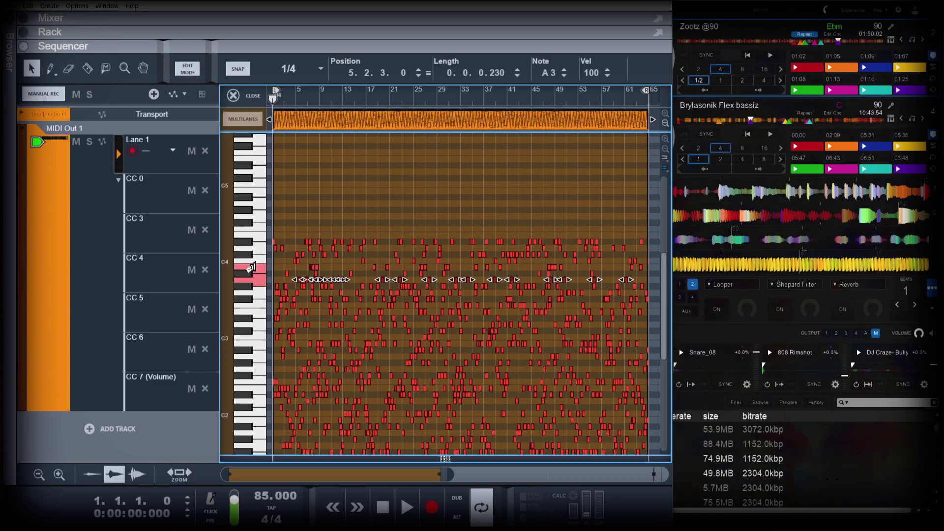
click(249, 268)
click(249, 272)
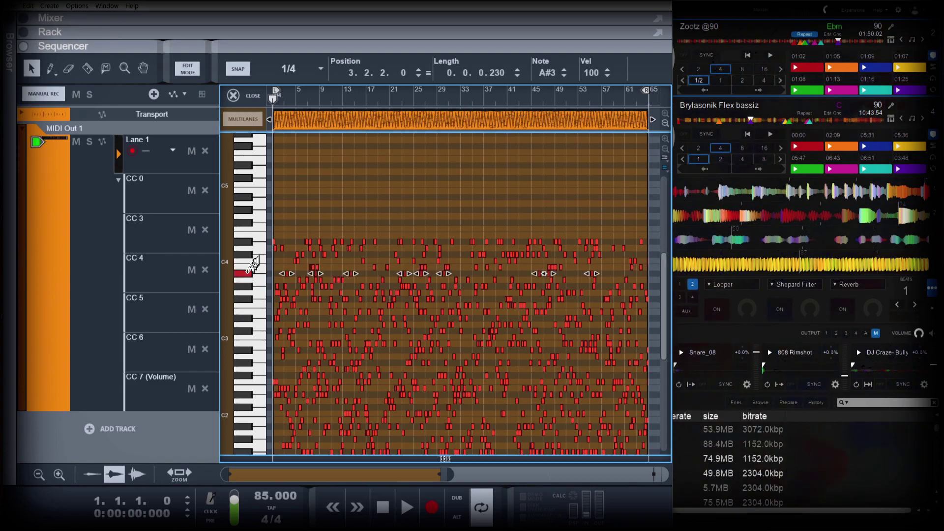
click(259, 259)
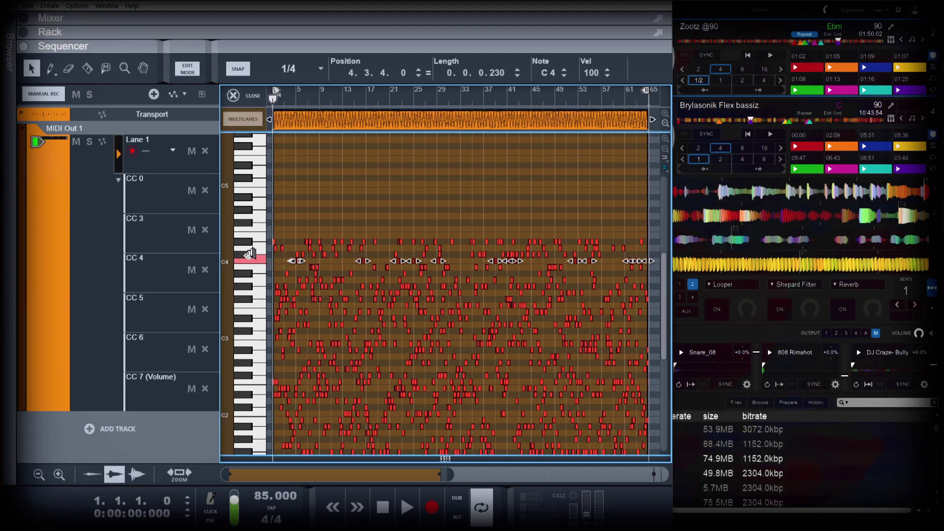
click(249, 253)
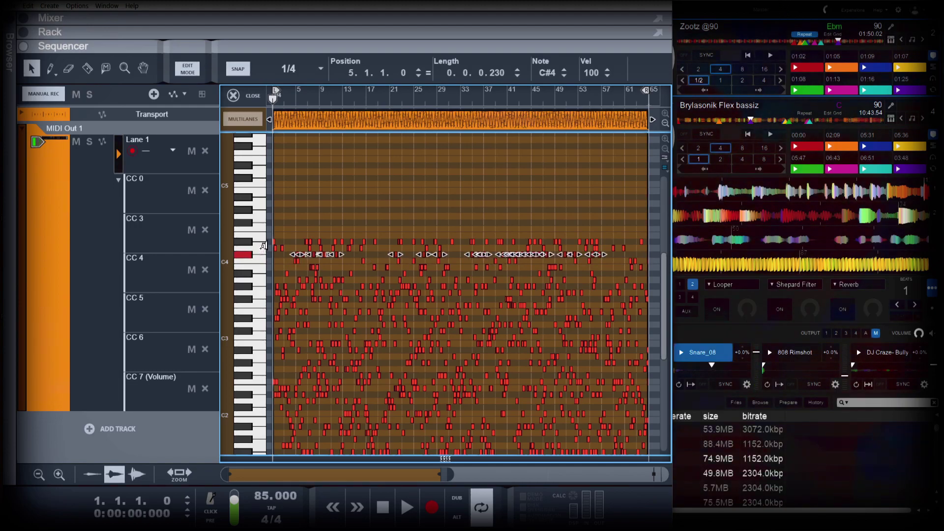
click(264, 245)
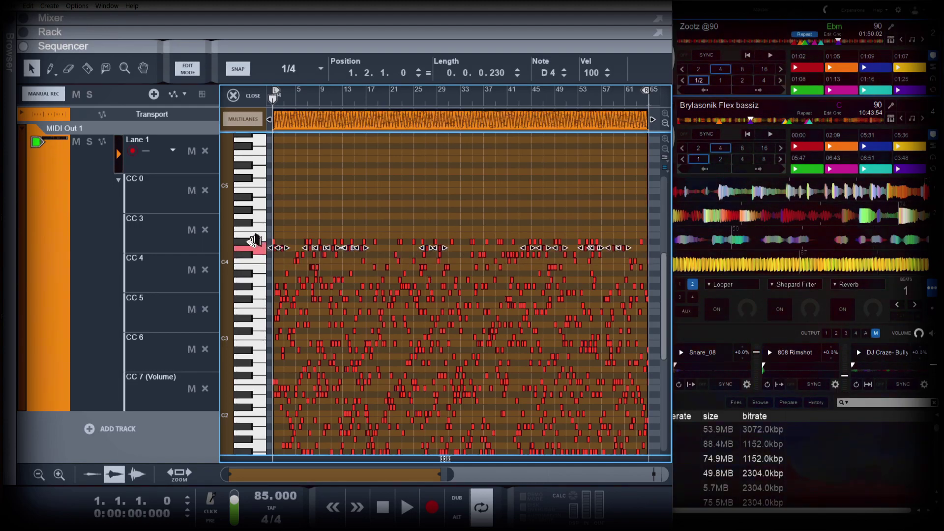
click(249, 238)
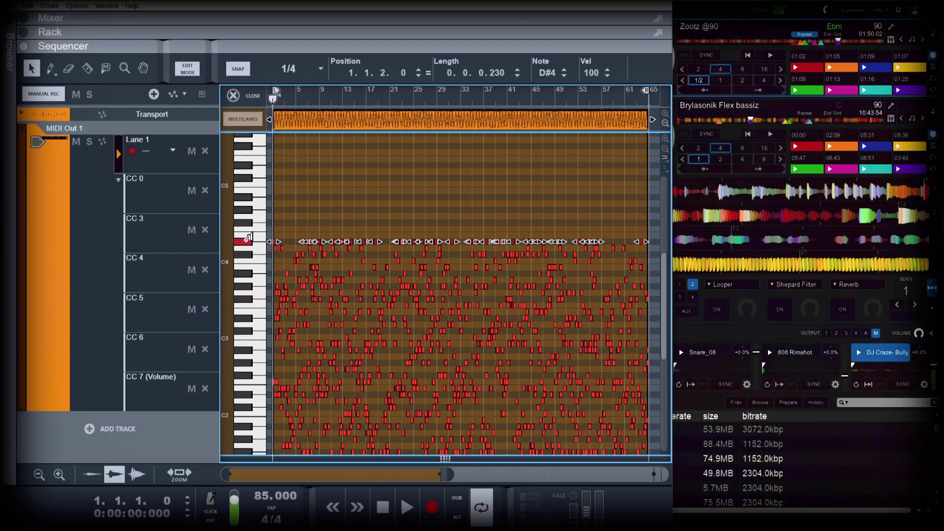
click(251, 240)
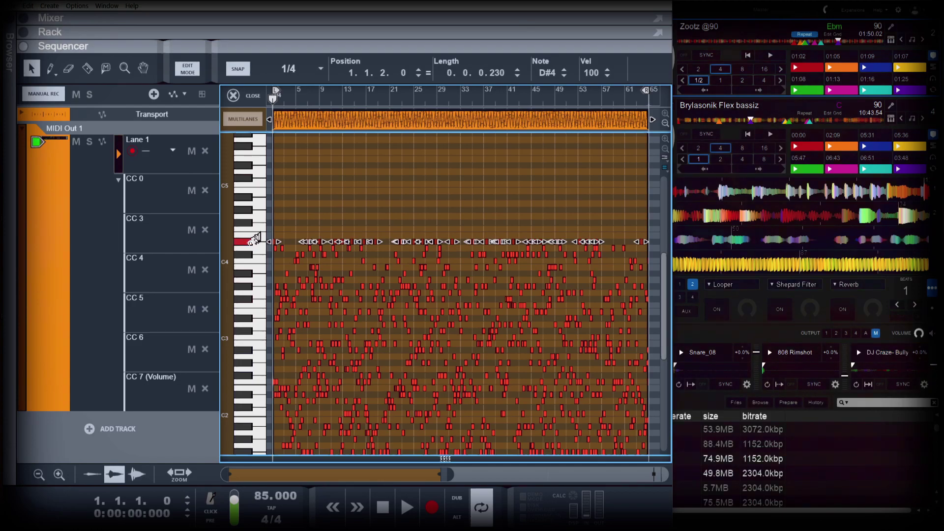
click(285, 222)
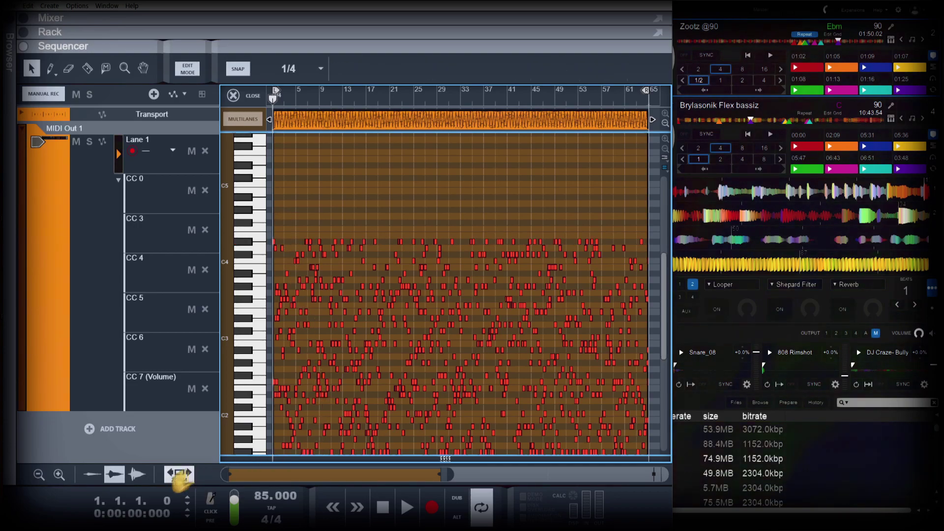
Step: Return to the arrangement view with the MIDI Out 1 automation lanes collapsed and Lane 1 enlarged to fill the track area
scroll(244, 326, down, 3)
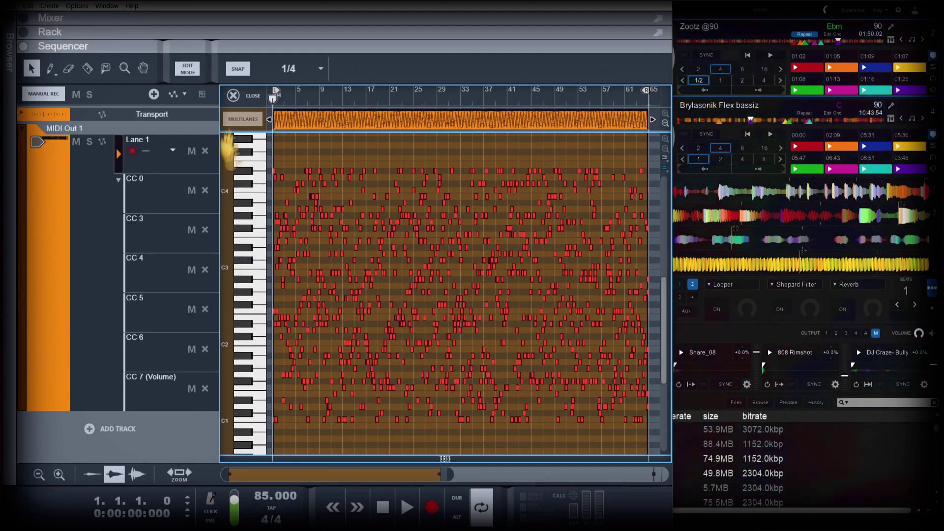
click(187, 69)
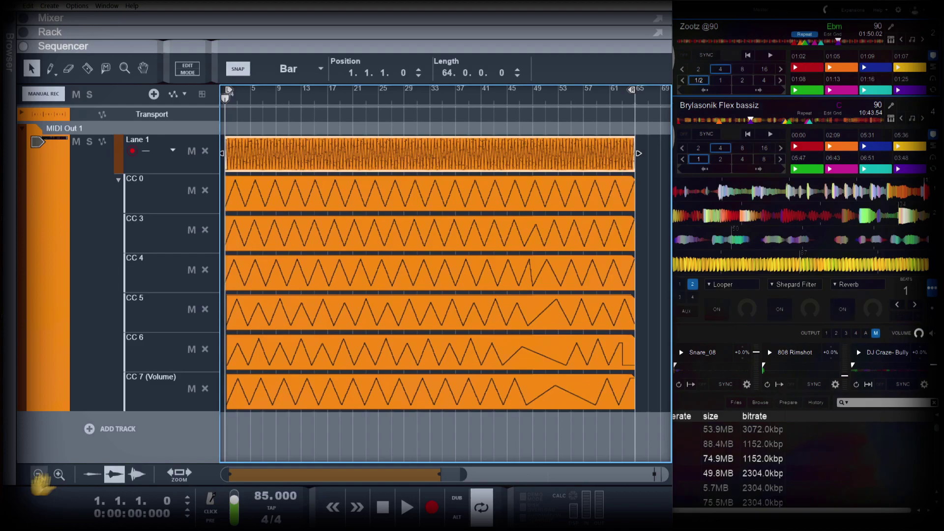
click(58, 475)
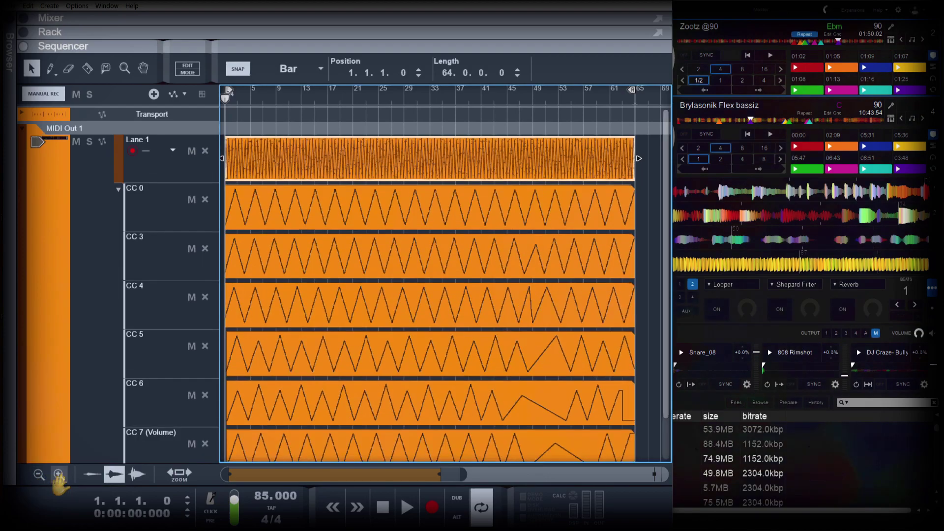
click(118, 191)
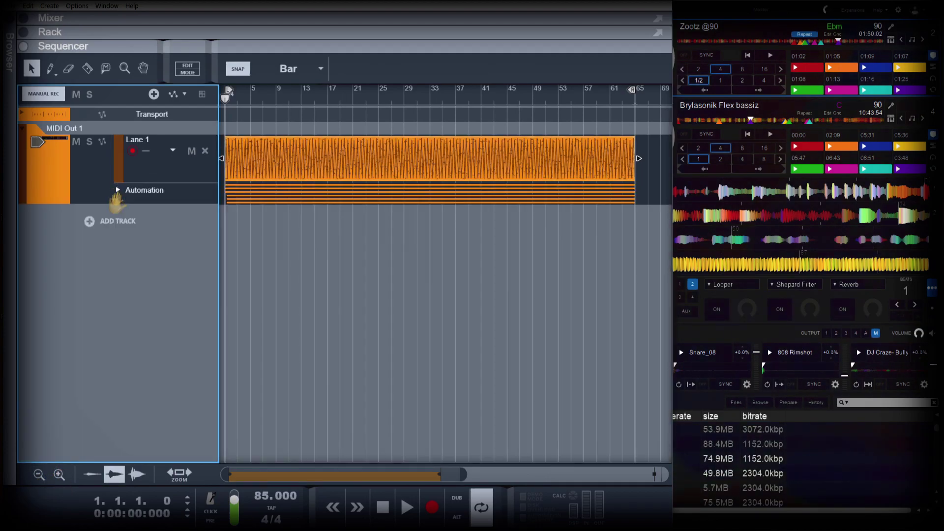
drag(102, 203, 126, 451)
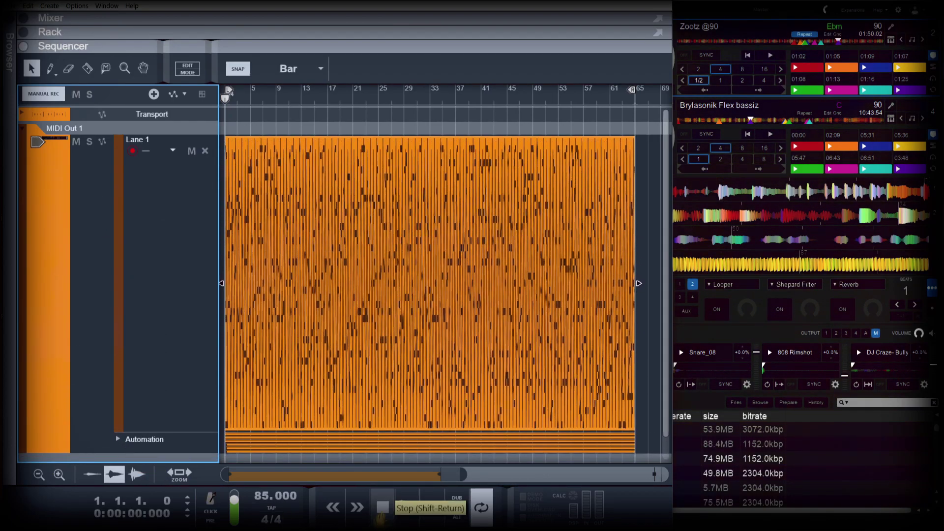
Step: Play the sequence from the start and switch to Serato DJ Pro
click(407, 506)
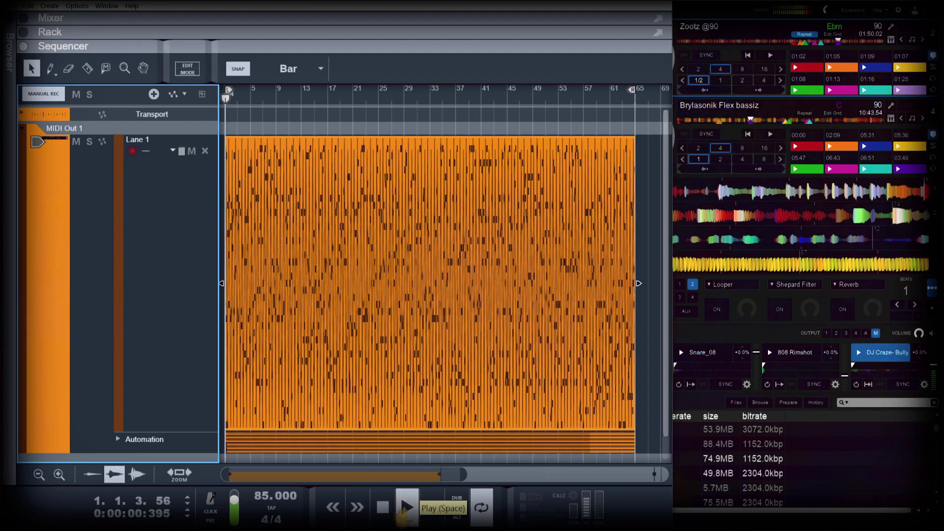
click(720, 332)
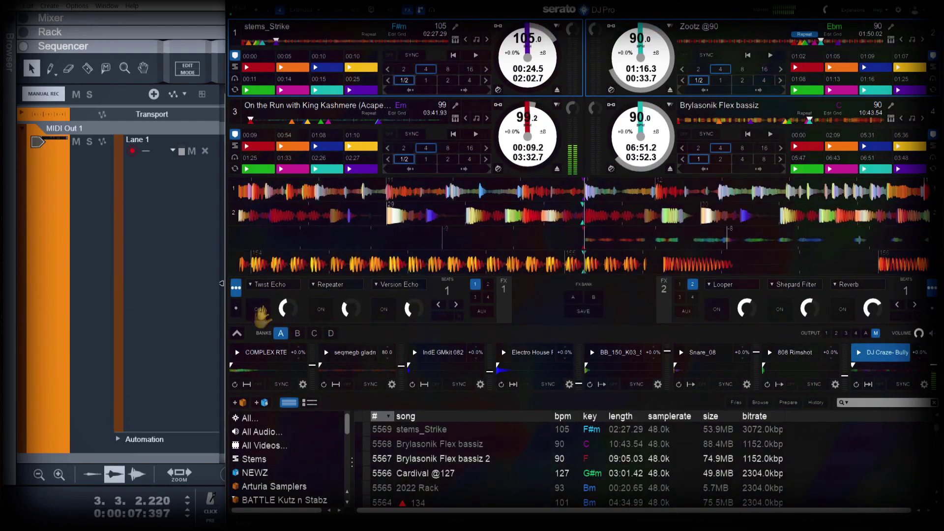
Step: Assign all four decks to both effect units and audition the Twist Echo, Repeater and Version Echo effects of FX 1
click(259, 310)
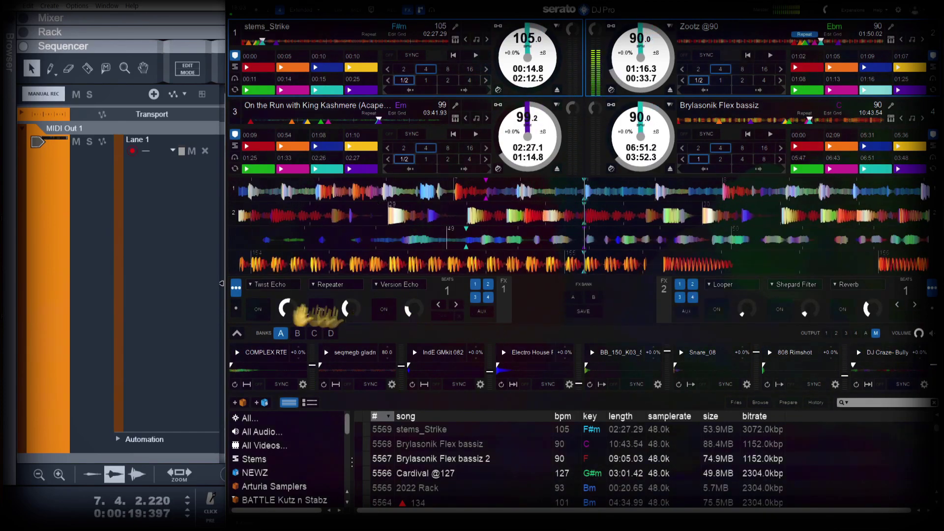
click(258, 310)
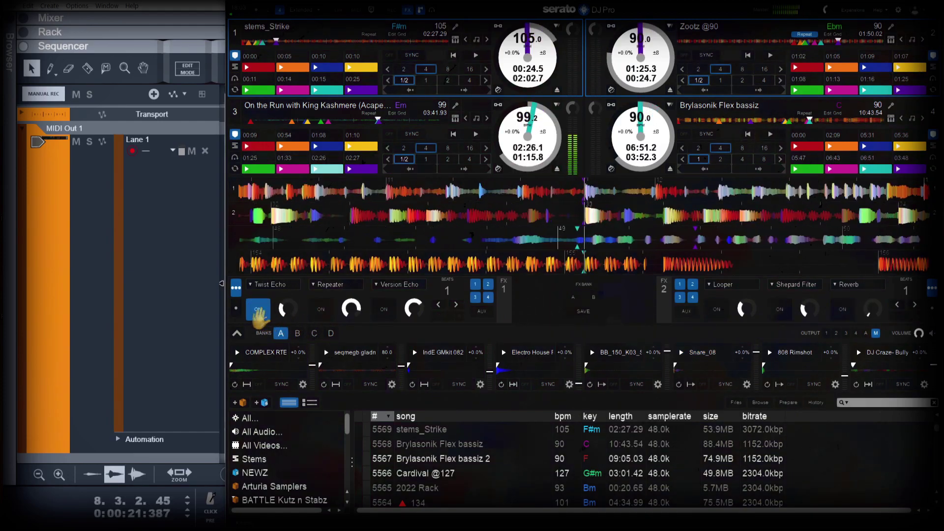
click(258, 309)
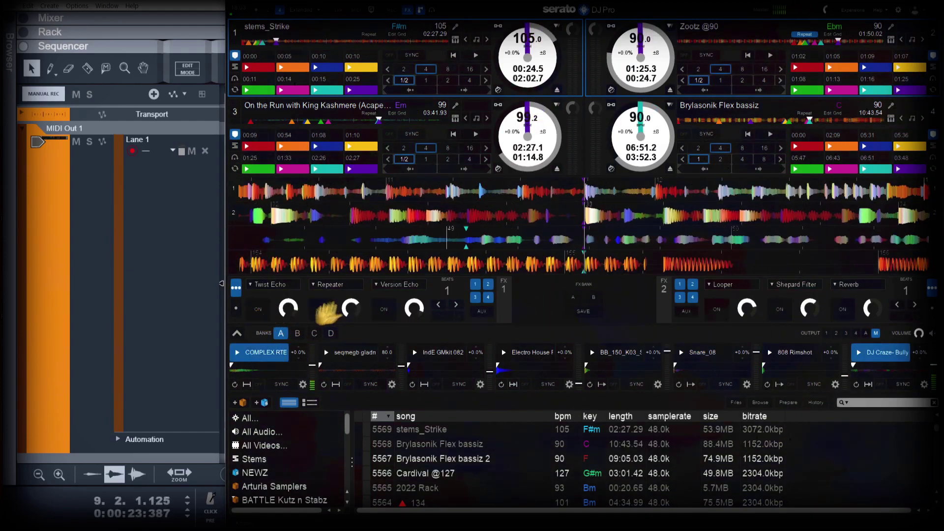
click(320, 310)
click(321, 310)
click(384, 309)
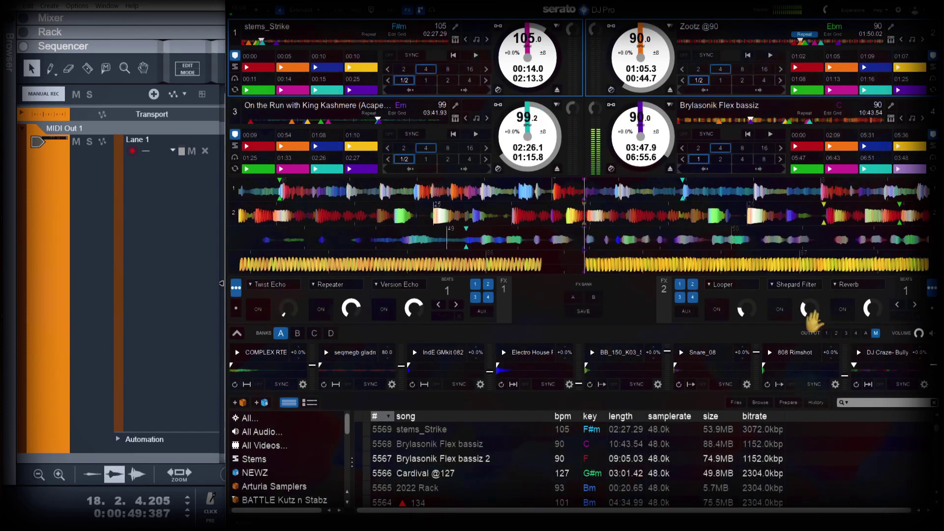
Step: Replace Looper with Pitch Delay in the first slot of FX 2 and audition the effect
click(722, 285)
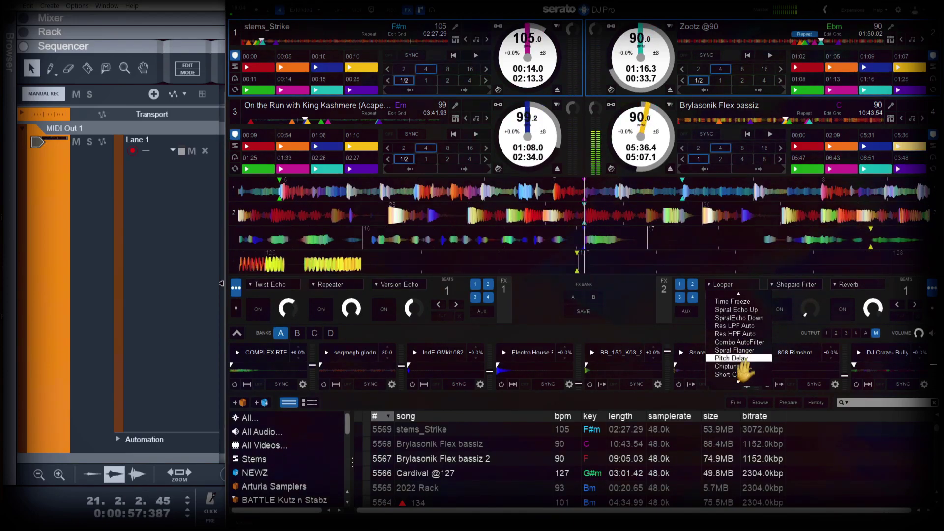
click(737, 358)
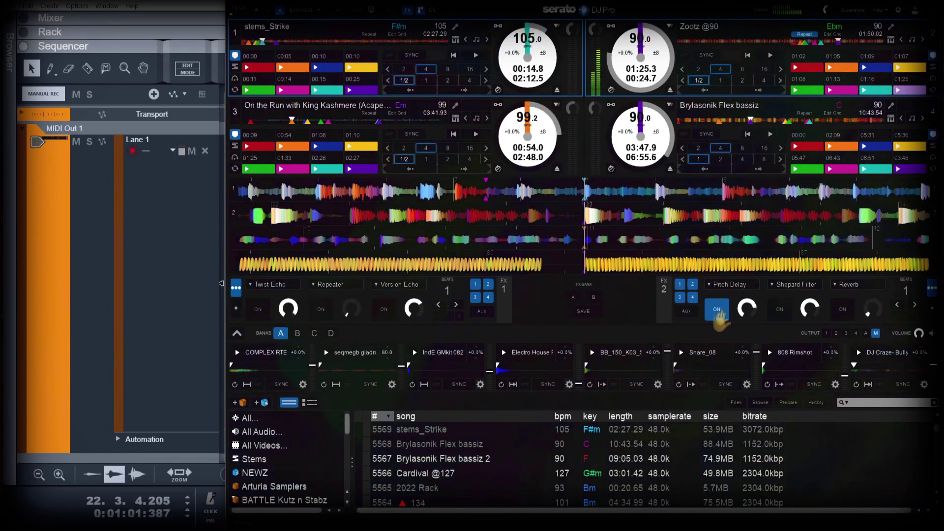
click(716, 310)
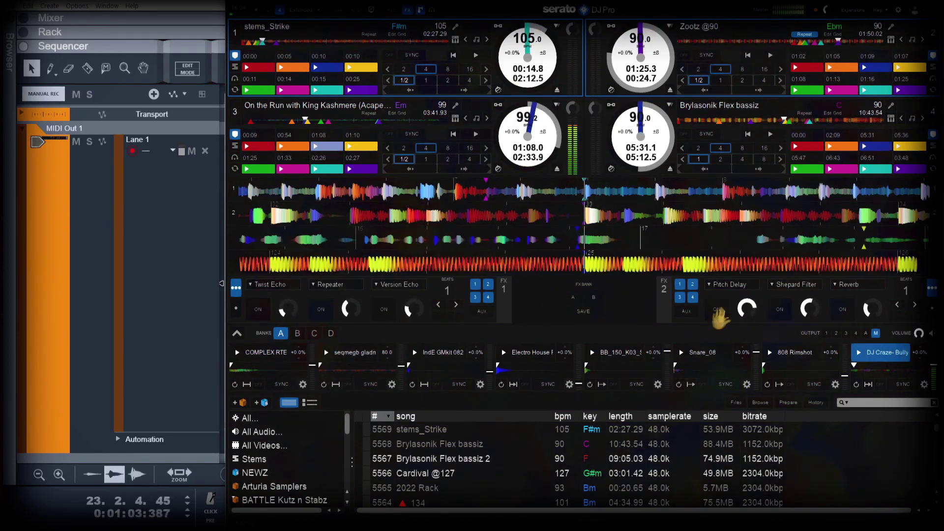
Step: Set the beats of FX 2 and FX 1 to 1/2, auditioning Pitch Delay at that value
click(897, 305)
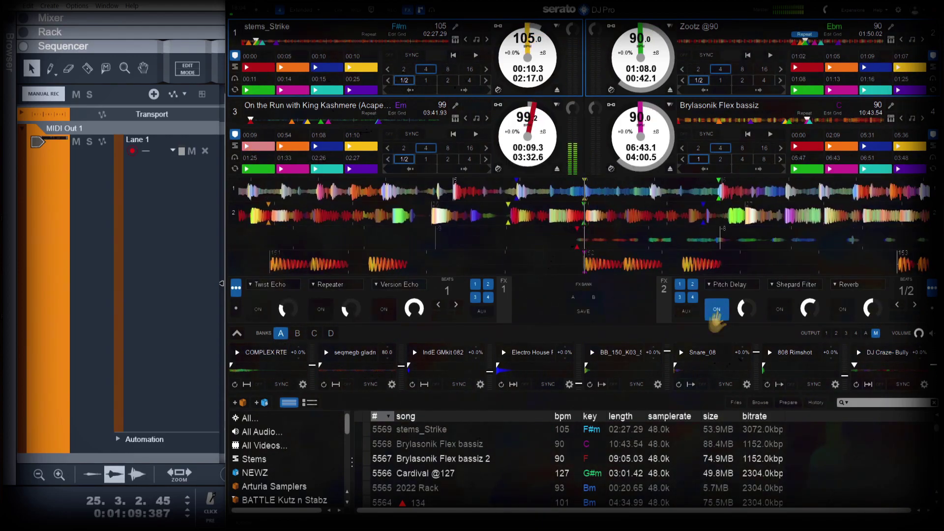
click(716, 309)
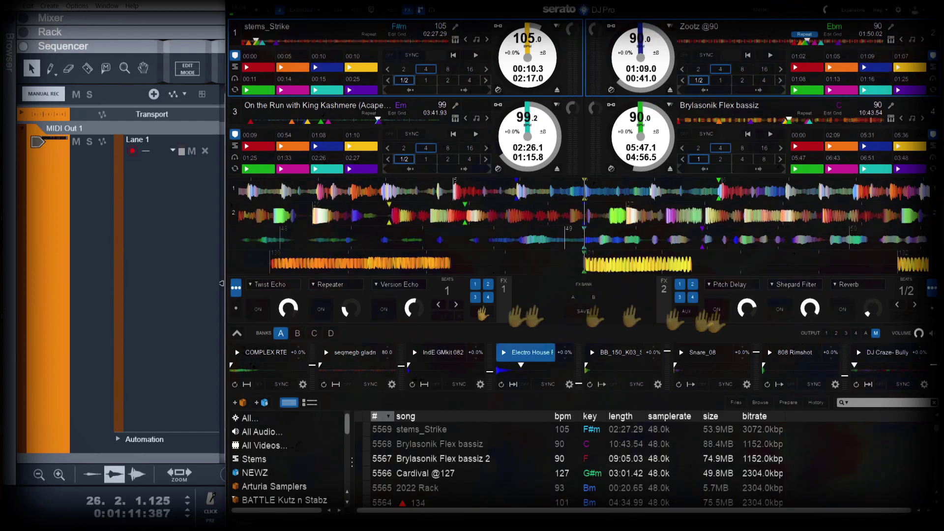
click(438, 304)
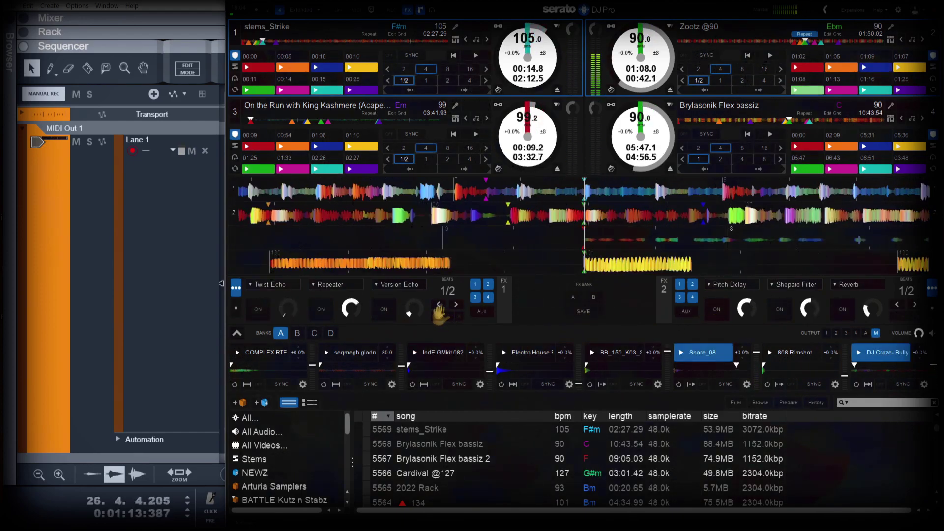
Step: Turn on Twist Echo, Repeater and Version Echo in FX 1 and Pitch Delay, Shepard Filter and Reverb in FX 2
click(257, 310)
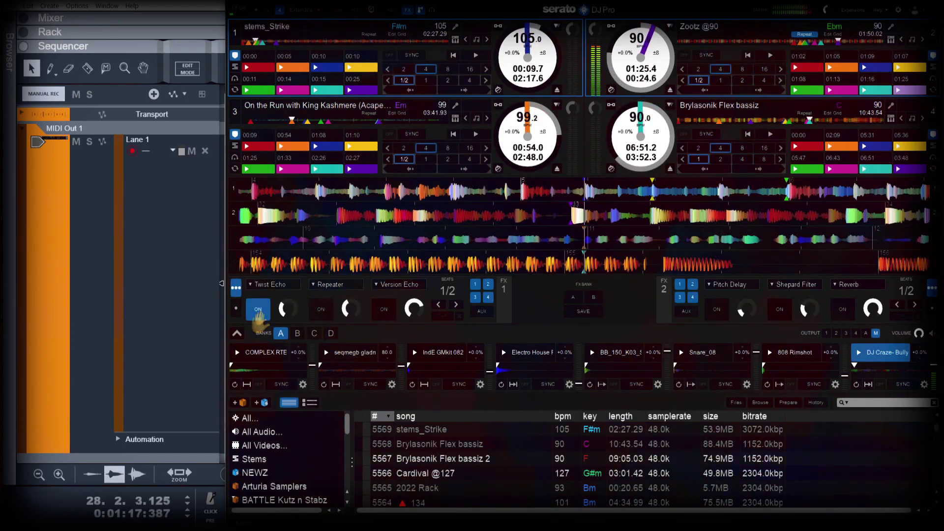
click(258, 310)
click(320, 310)
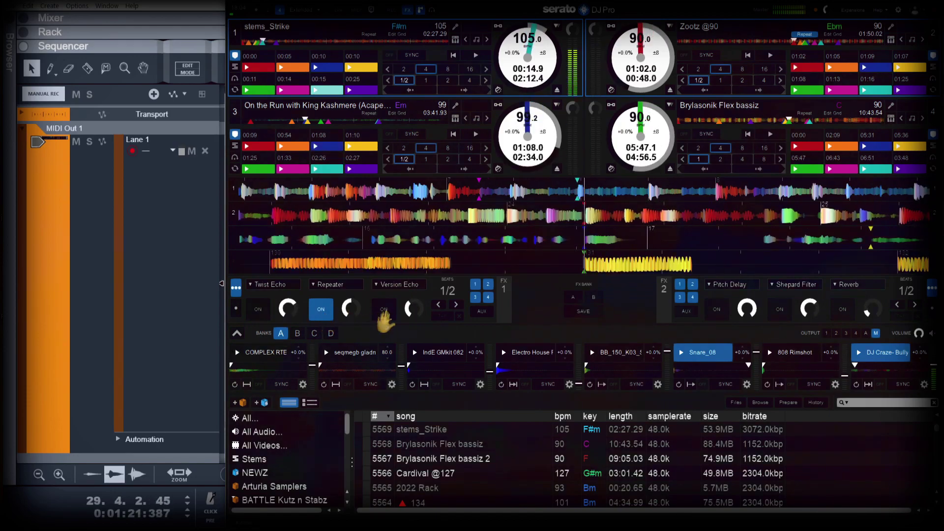
click(383, 310)
click(260, 309)
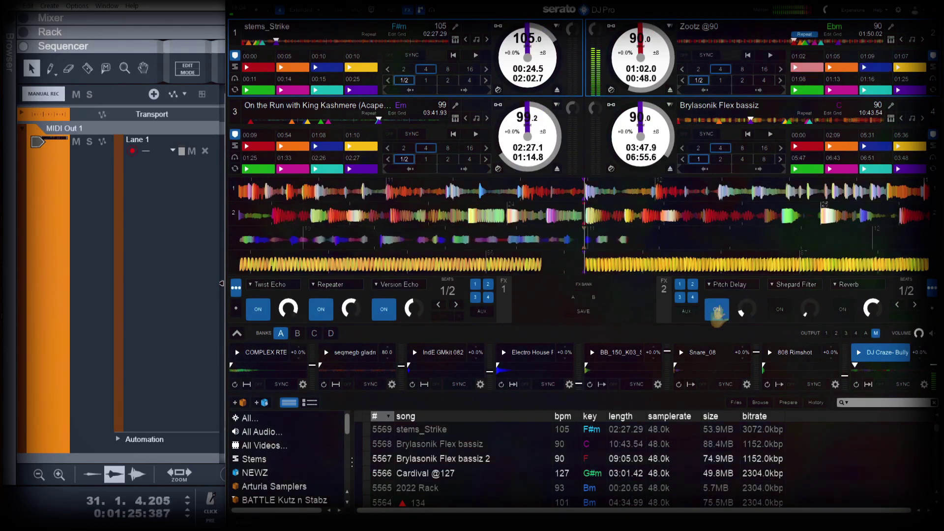
click(780, 309)
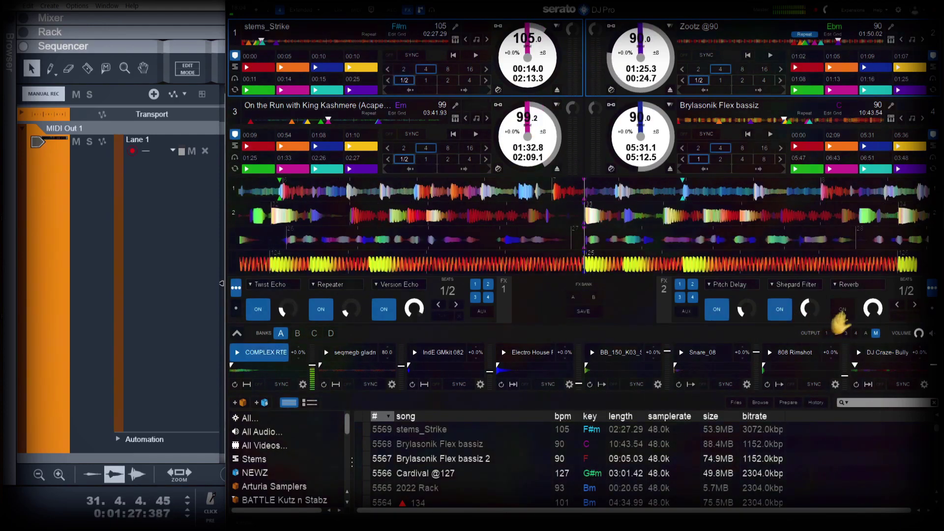
click(842, 310)
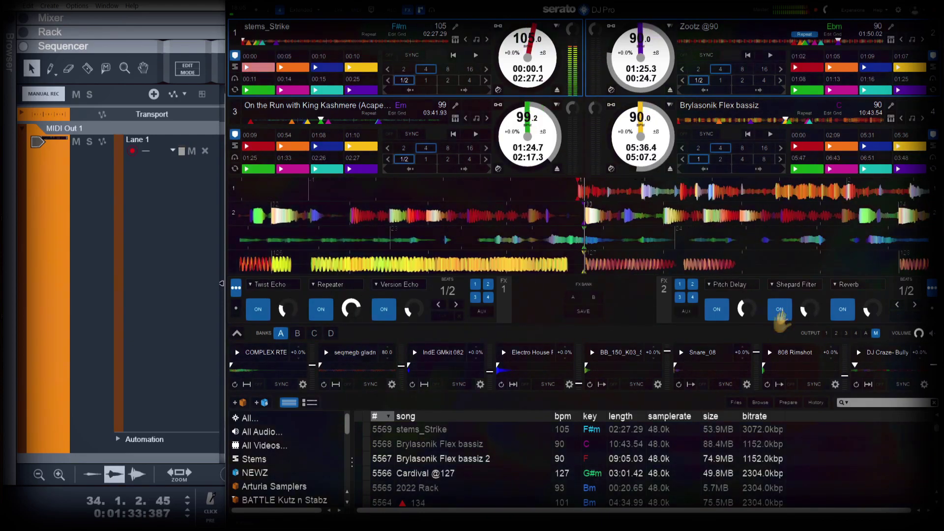
Step: Turn off all three FX 2 effects as well as Version Echo and Twist Echo in FX 1
click(779, 309)
click(716, 309)
click(842, 310)
click(383, 309)
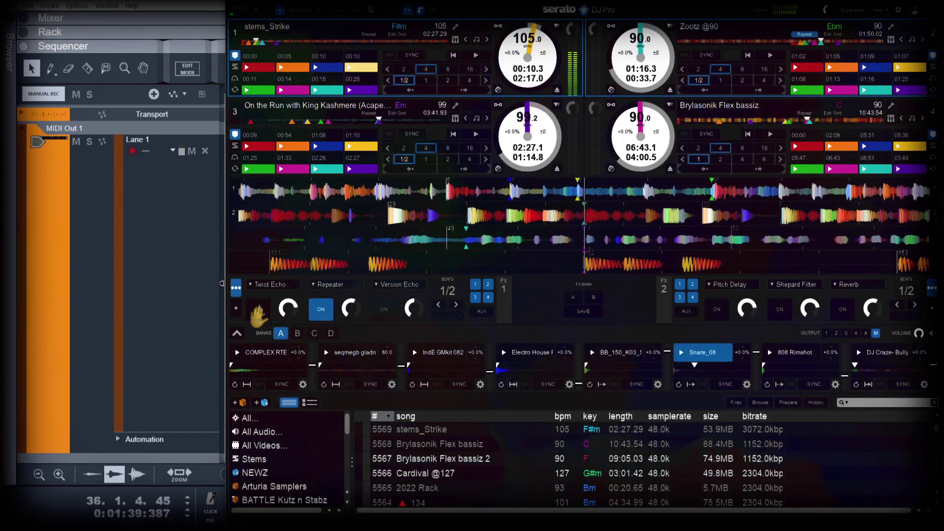
Step: Replace Twist Echo with Shuffler as an active effect in FX 1 and set the unit's beats to 2
click(268, 284)
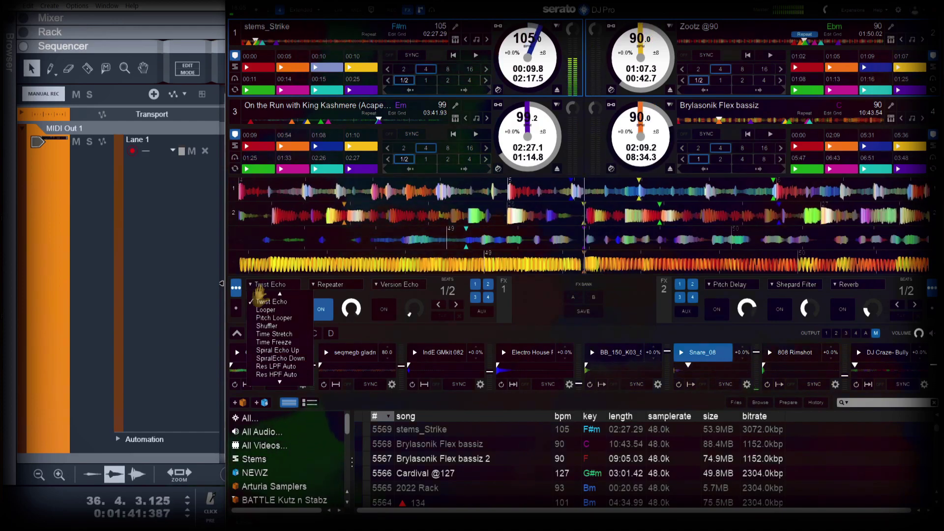
click(282, 326)
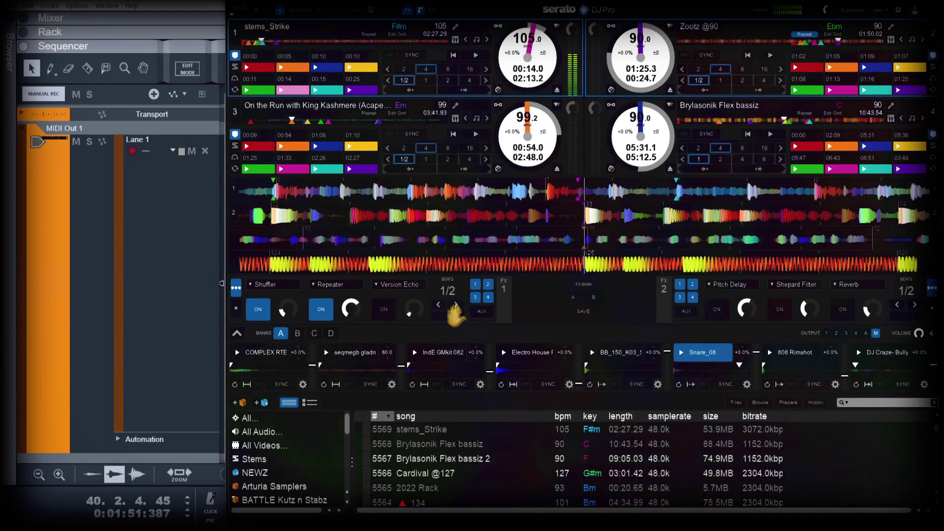
click(456, 305)
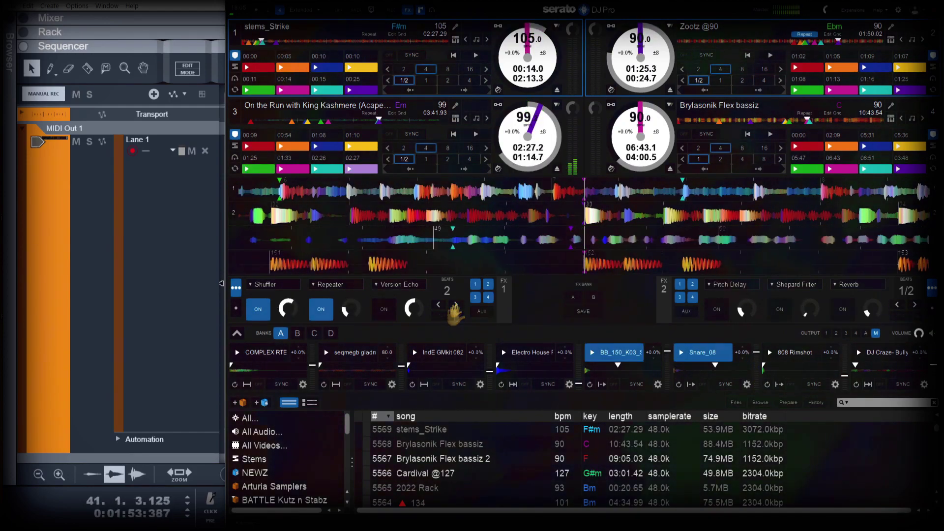
Step: Set the beats of FX 1 to 1 and turn off Shuffler in that unit
click(438, 305)
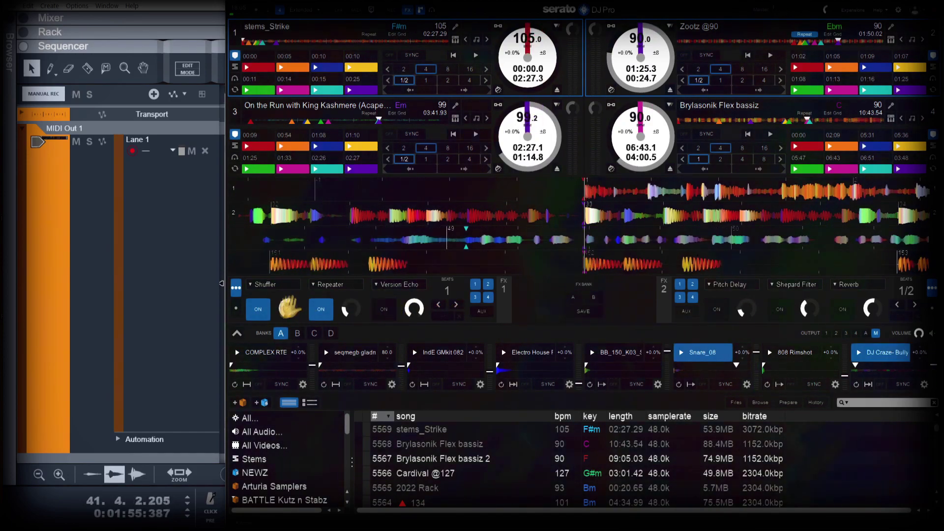
click(257, 310)
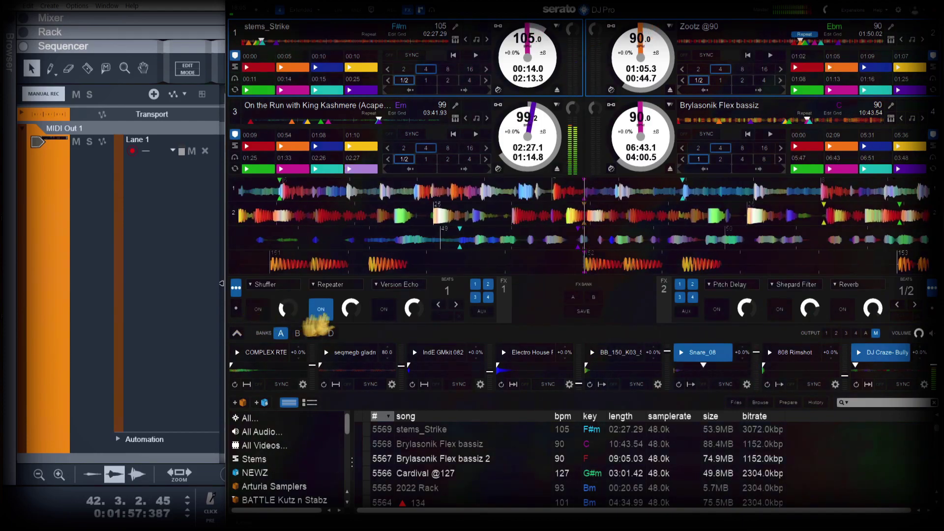
Step: Replace Repeater with Brake Echo in FX 1 and audition it by turning it on and off
click(328, 284)
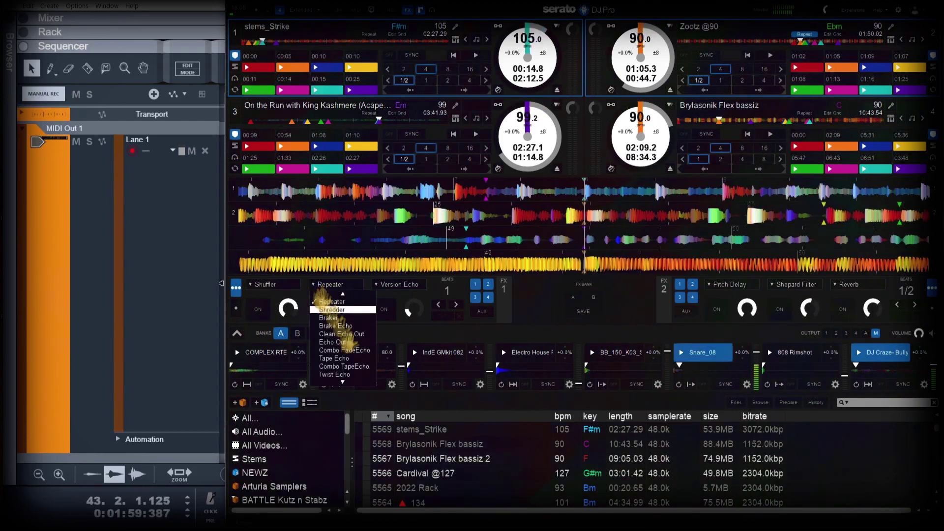
click(336, 326)
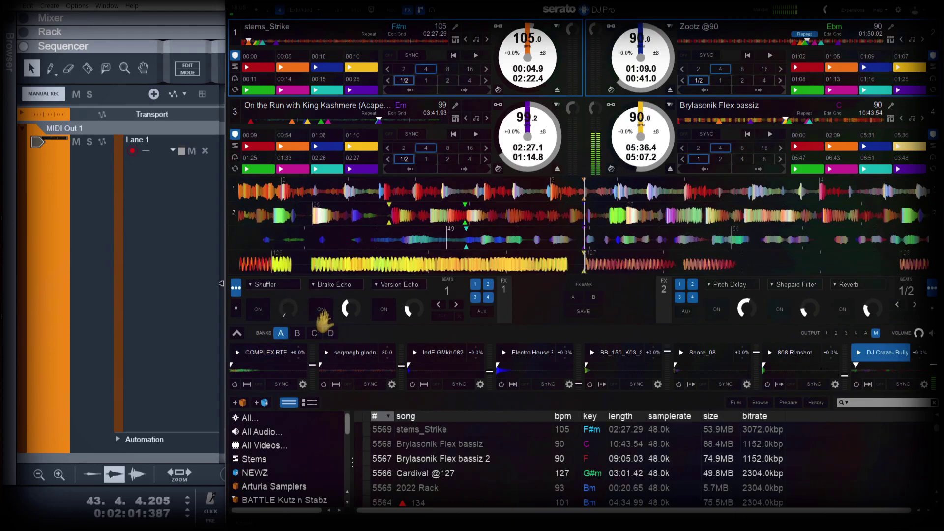
click(322, 310)
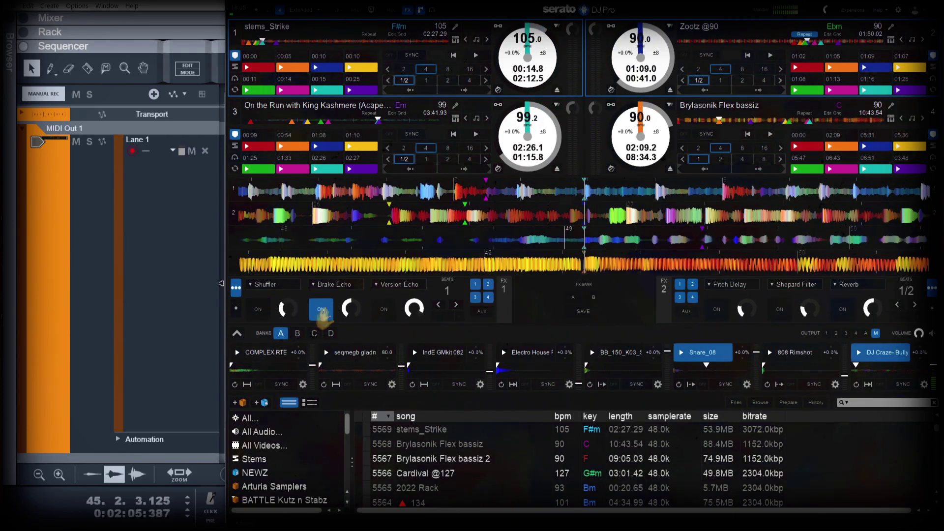
click(322, 309)
Step: Turn on Version Echo in FX 1 and briefly audition Pitch Delay in FX 2
click(383, 309)
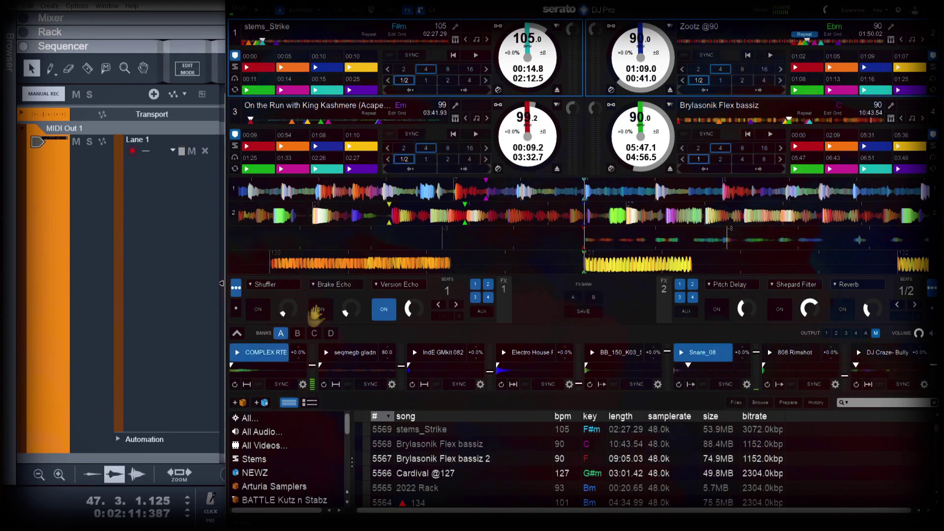
click(716, 310)
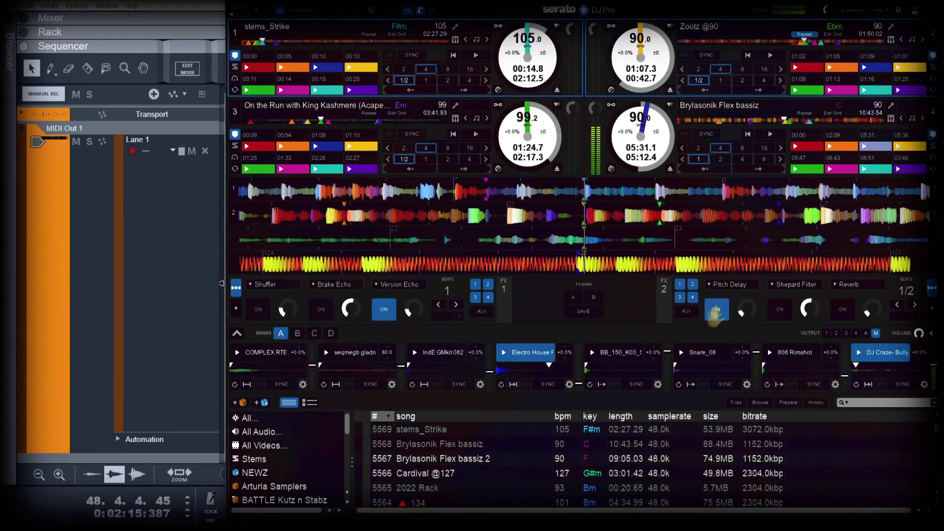
click(716, 311)
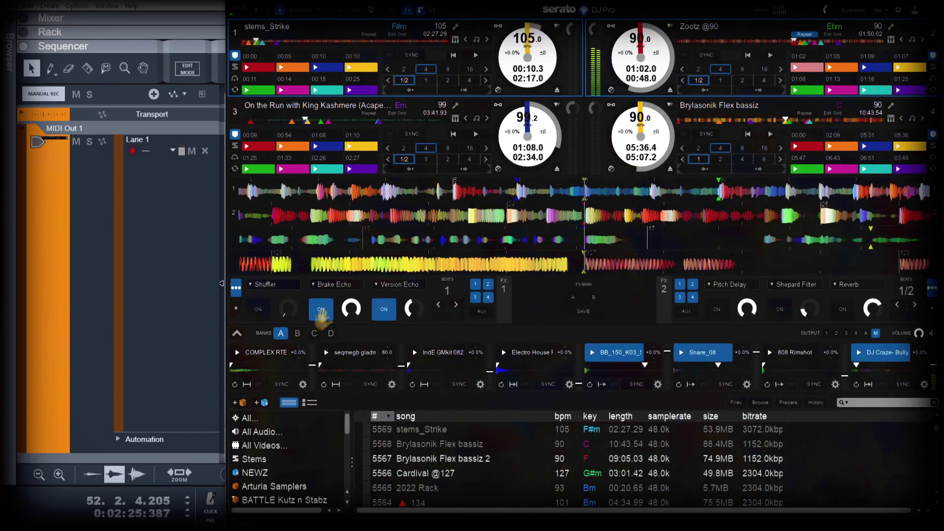
Step: Turn off Brake Echo in FX 1, and replace Shuffler with Time Freeze, auditioning it before switching it off
click(320, 310)
click(258, 310)
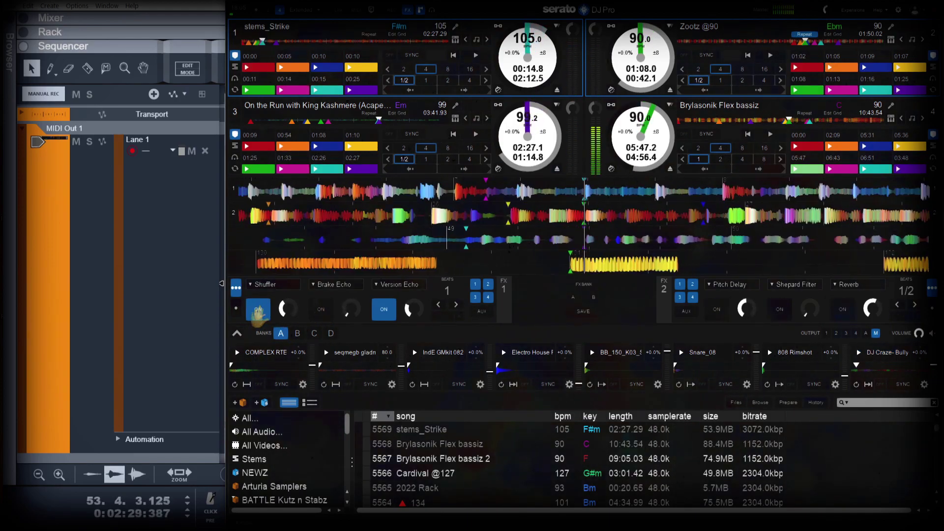
click(260, 285)
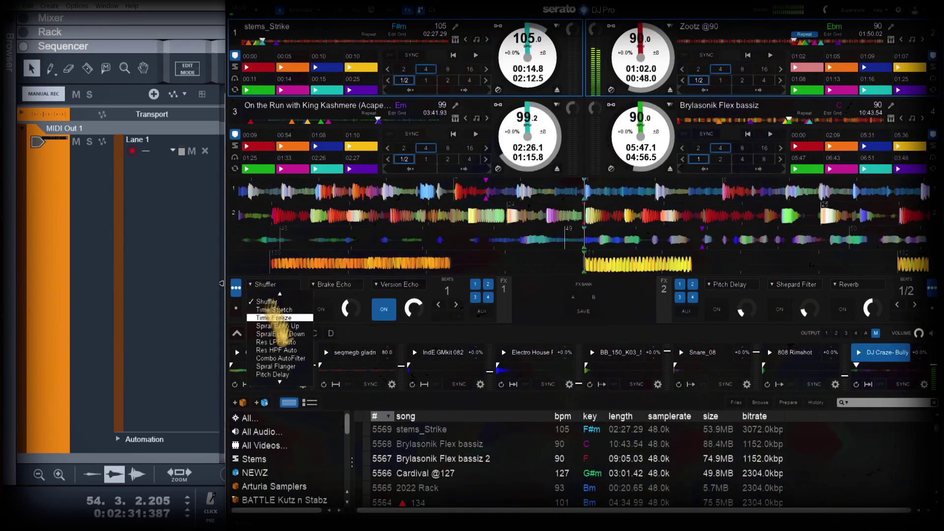
click(276, 317)
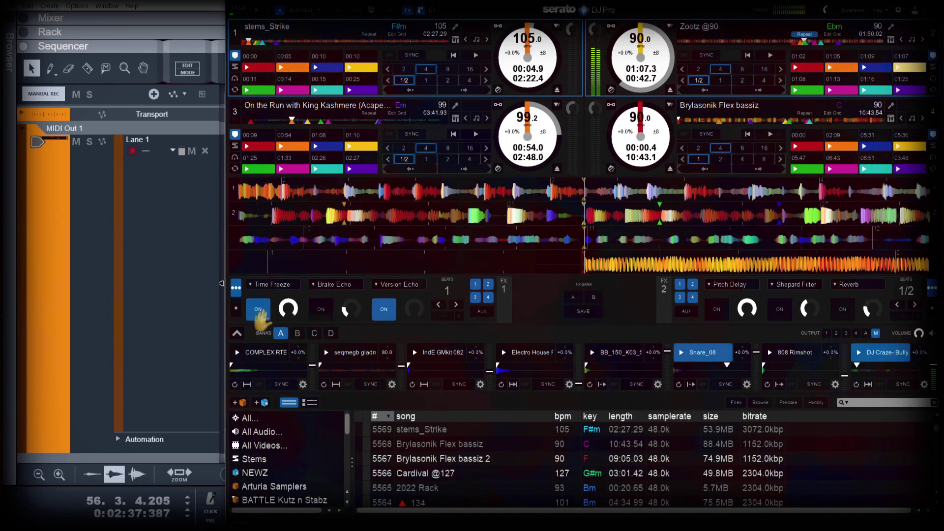
click(259, 309)
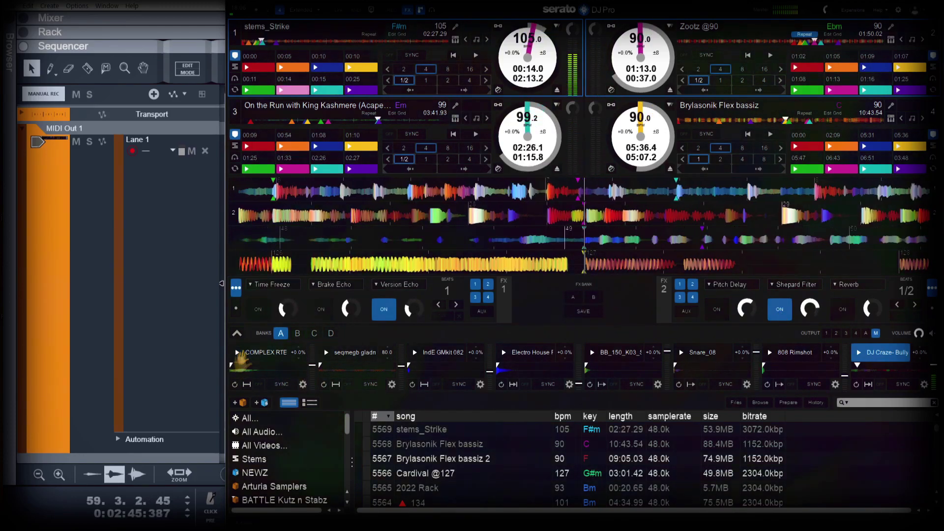
Step: Turn off Reverb in FX 2 and audition Pitch Delay by turning it on and off
click(340, 360)
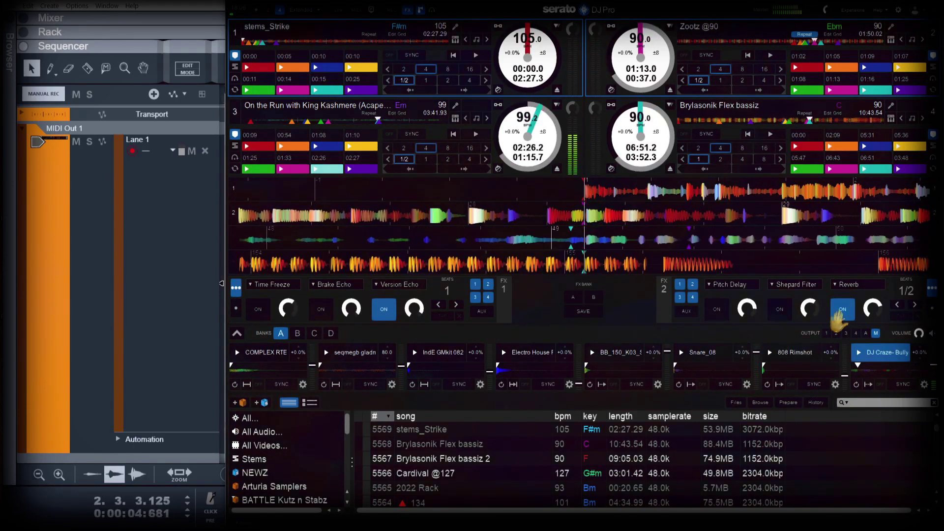
click(842, 309)
click(717, 309)
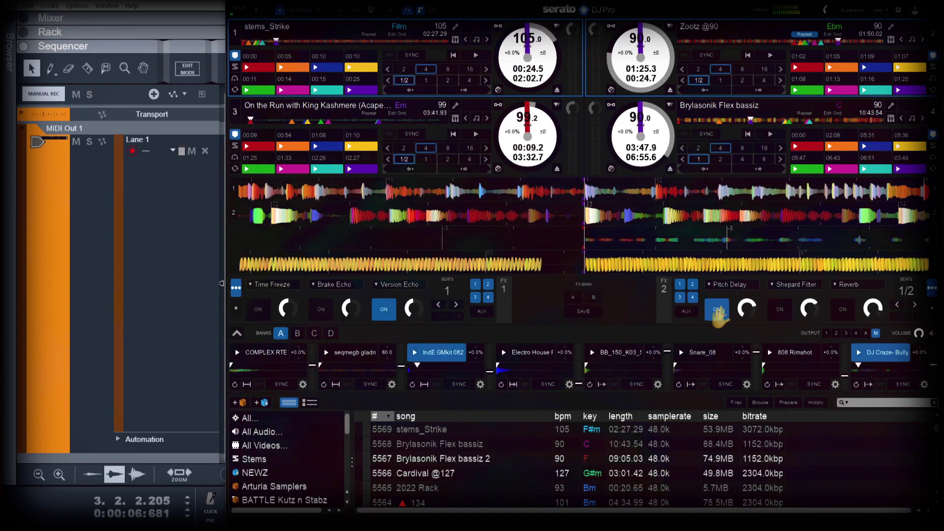
click(717, 309)
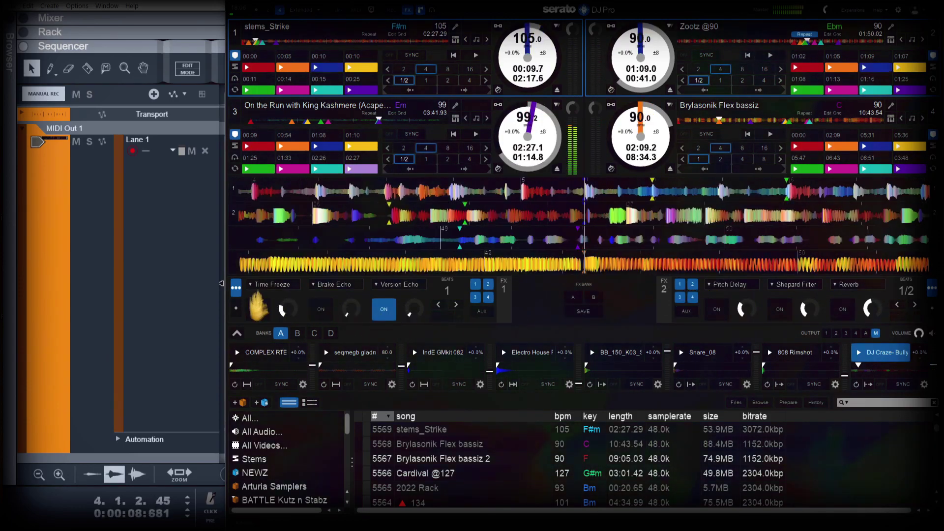
Step: Replace Time Freeze with Spiral Echo Up in FX 1 and audition it by turning it on and off
click(262, 290)
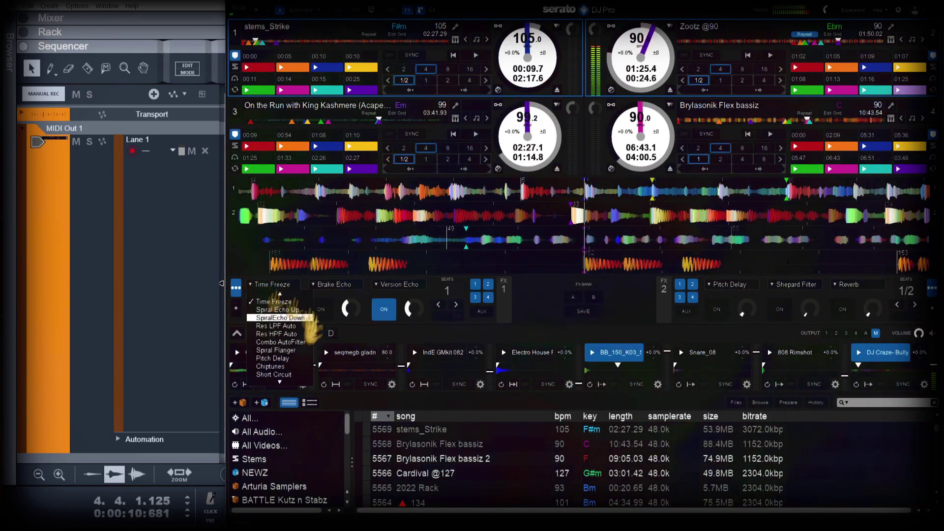
click(298, 309)
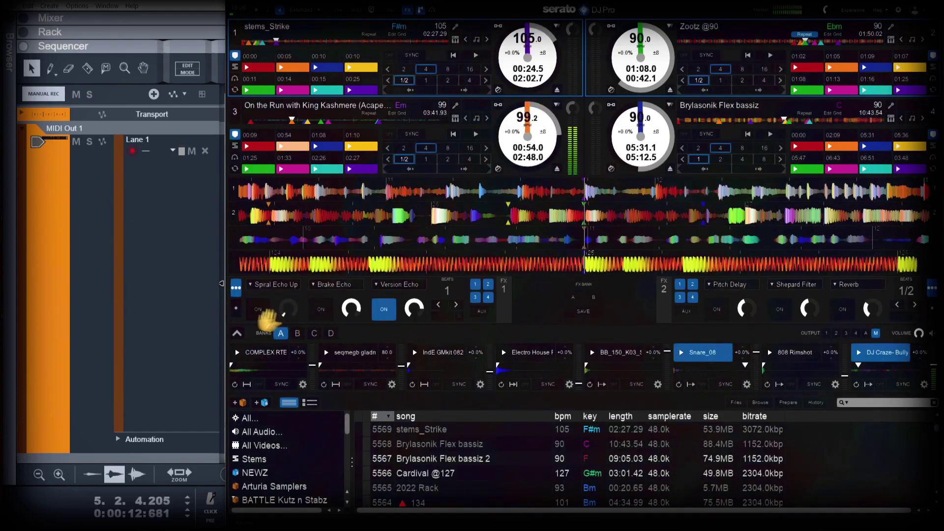
click(258, 309)
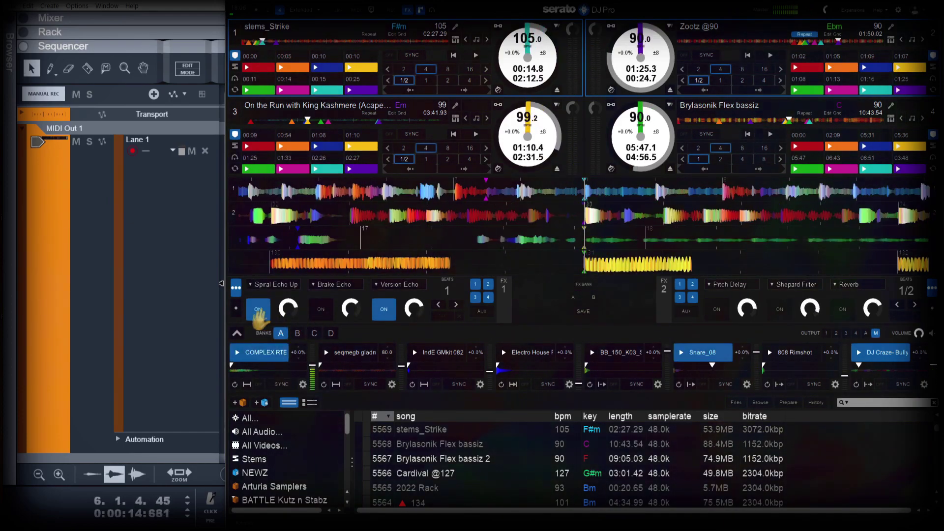
click(257, 309)
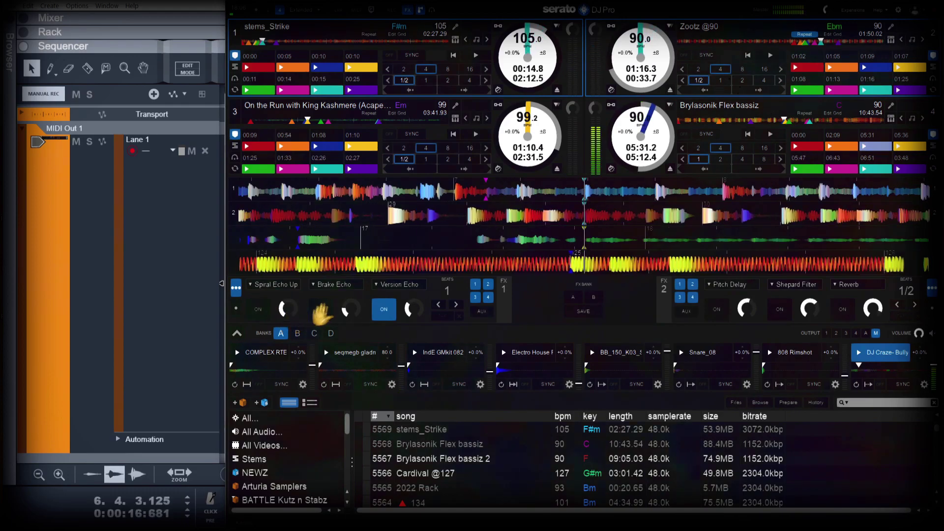
Step: Turn off Version Echo in FX 1 and briefly audition Brake Echo
click(384, 308)
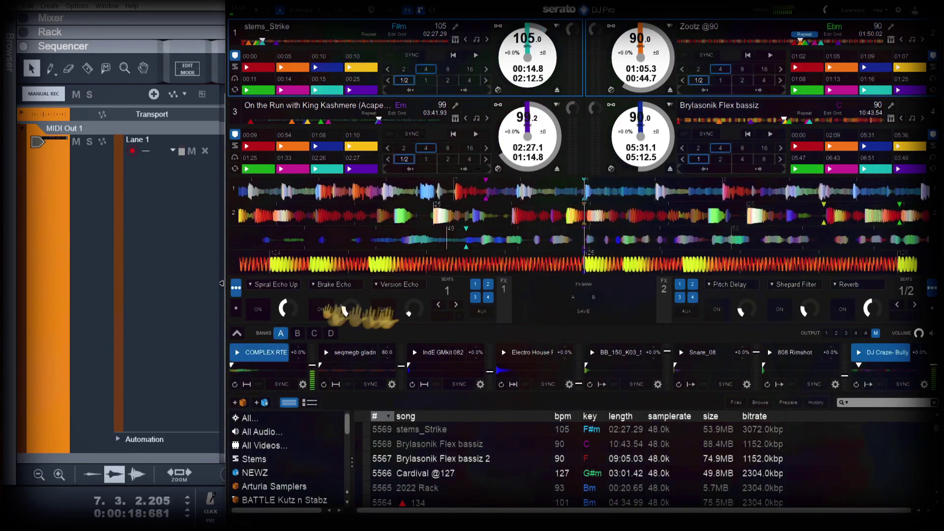
click(321, 309)
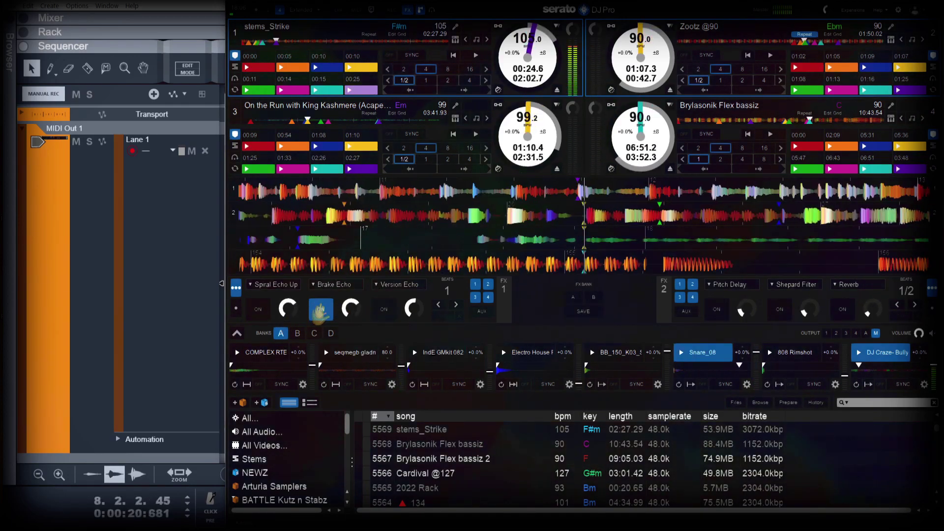
click(320, 309)
Step: Switch to Reason and apply Alter Notes with an amount of 25% to the MIDI Out 1 clip from the Tool Window
click(82, 236)
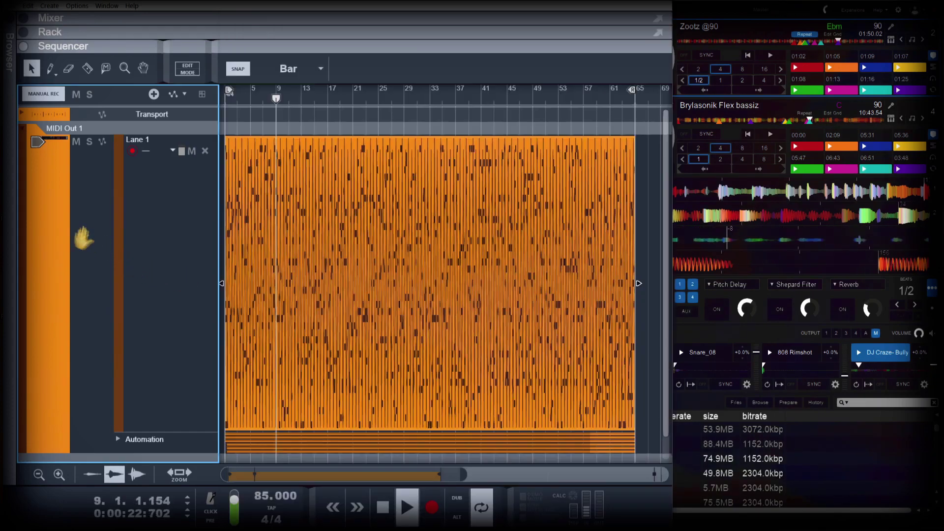
click(320, 223)
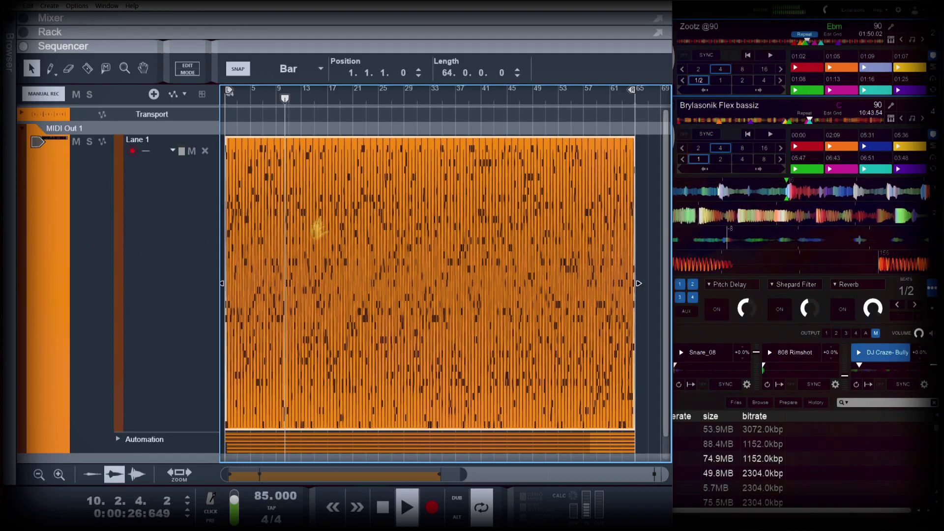
key(F8)
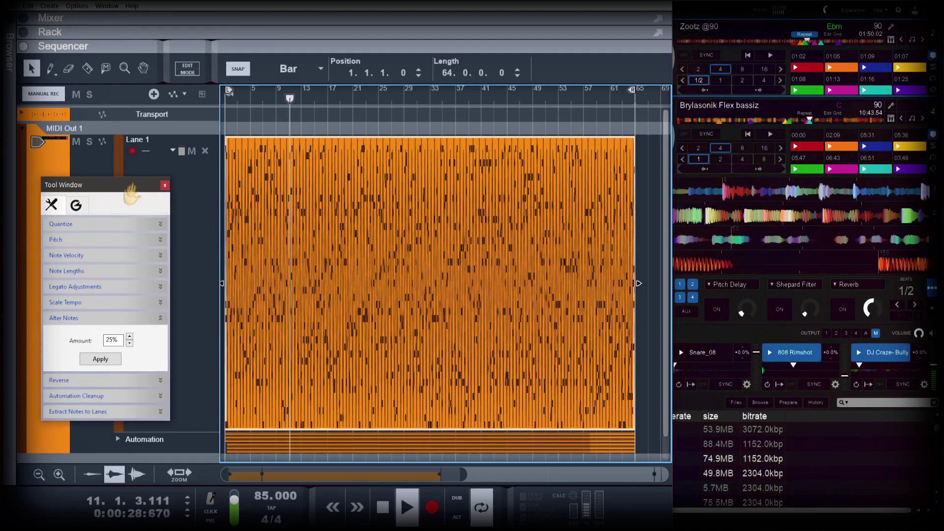
drag(129, 199, 142, 183)
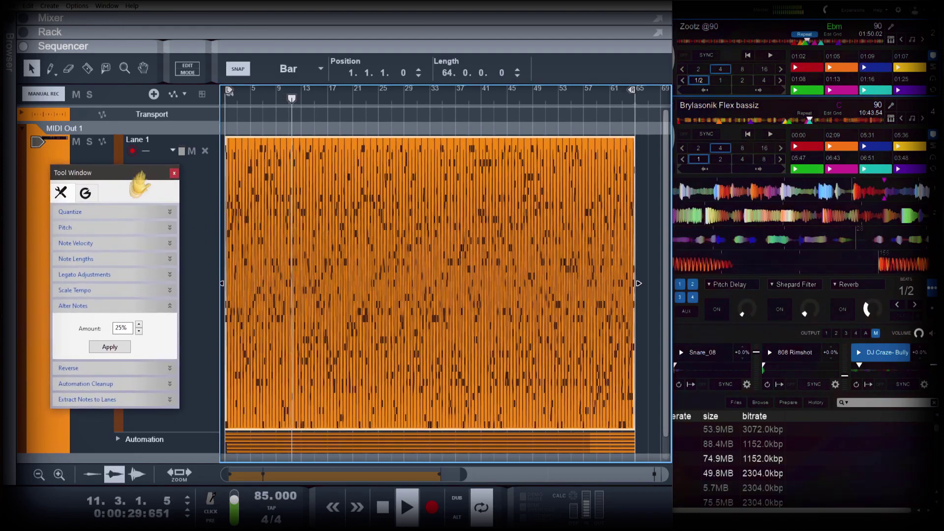
click(109, 347)
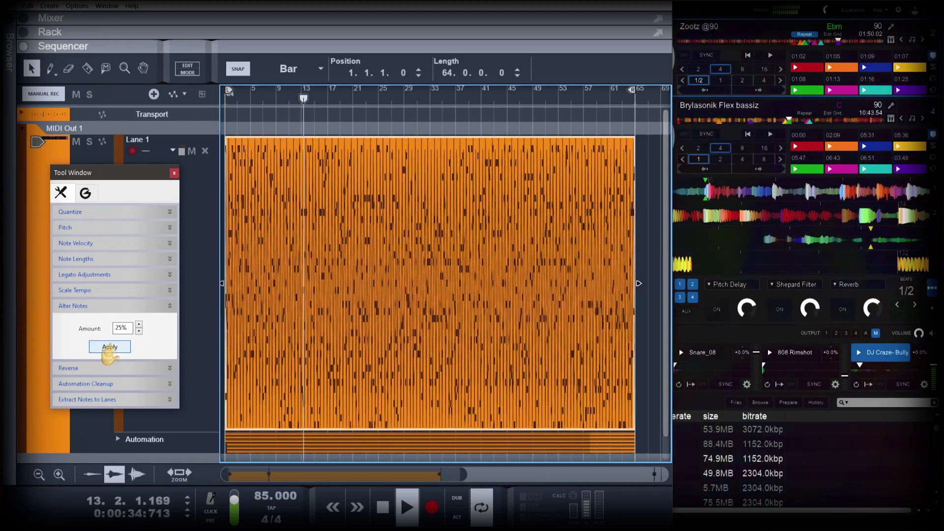
Step: Open the MIDI Out 1 clip in Edit Mode, select all its notes and apply Alter Notes at 25% repeatedly
click(187, 69)
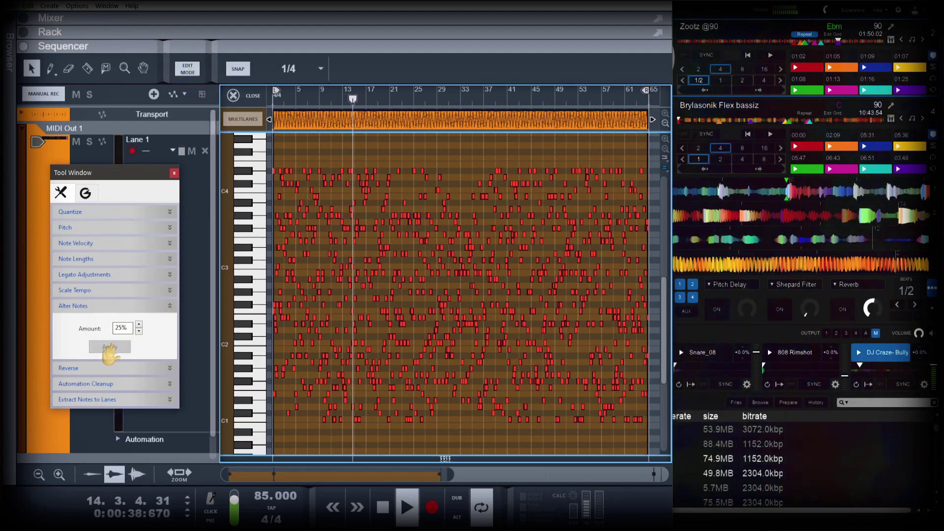
right_click(300, 155)
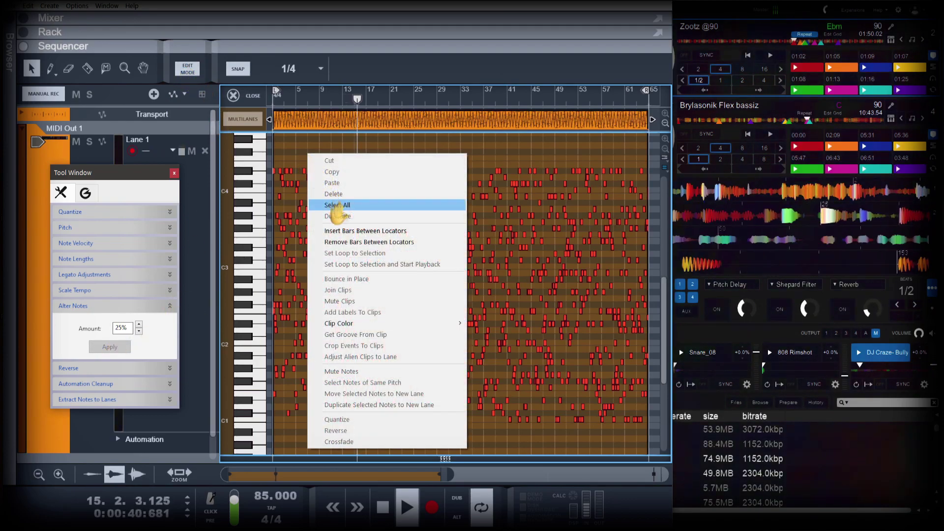
click(337, 204)
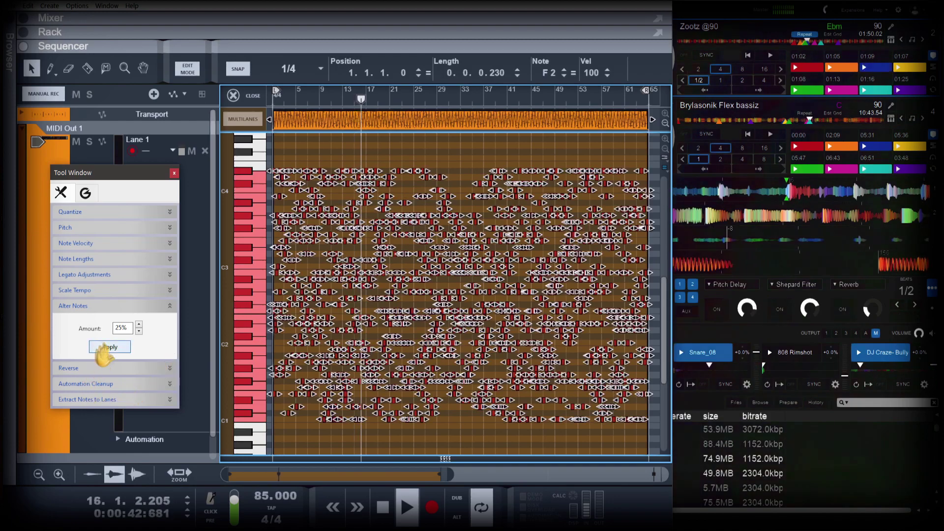
click(105, 347)
click(105, 347)
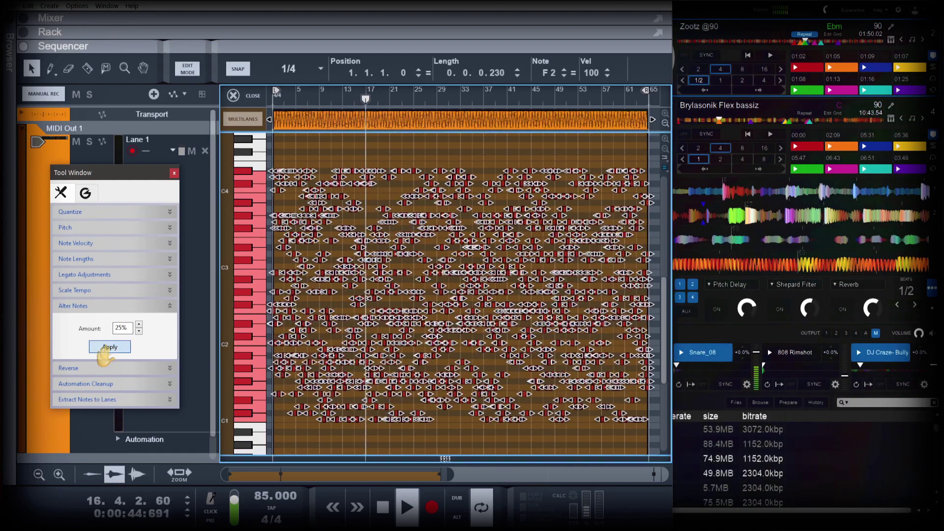
click(105, 347)
click(105, 348)
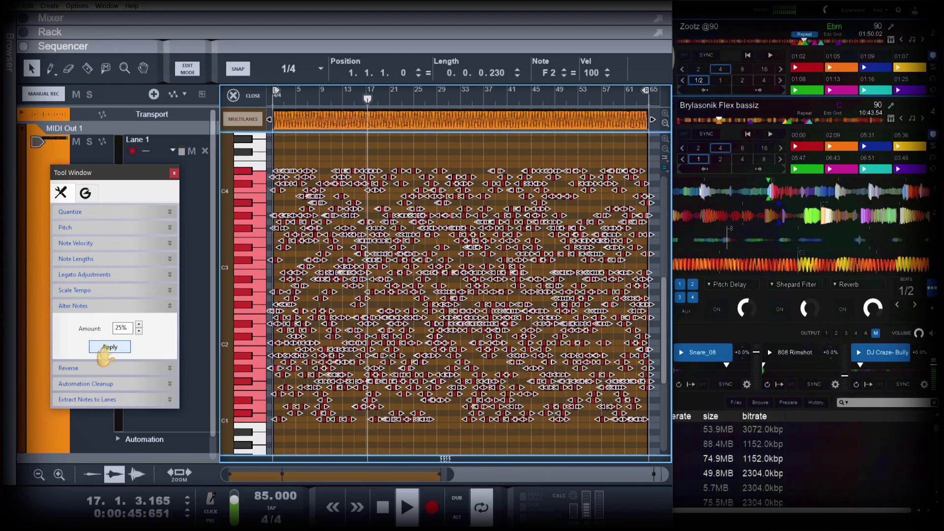
Step: Look over the Legato Adjustments options, and collapse them along with the Alter Notes options in the Tool Window
click(90, 277)
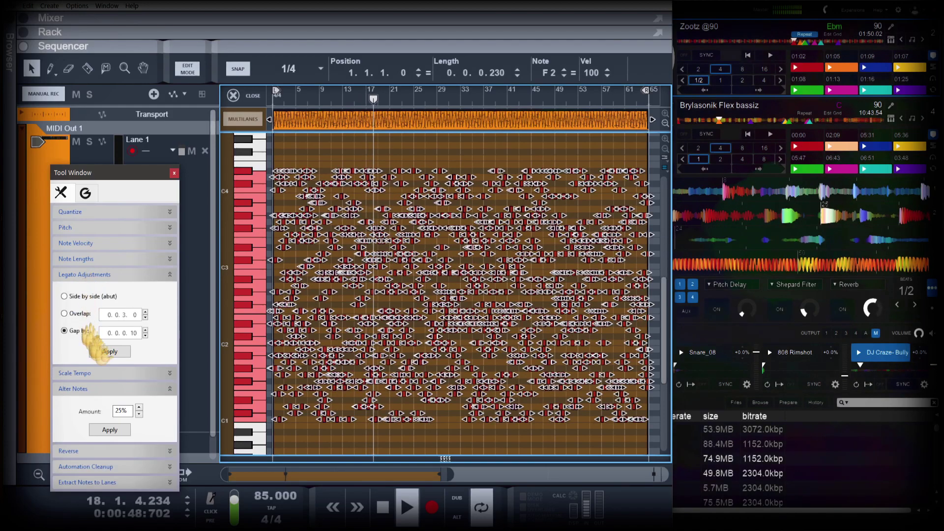
click(109, 352)
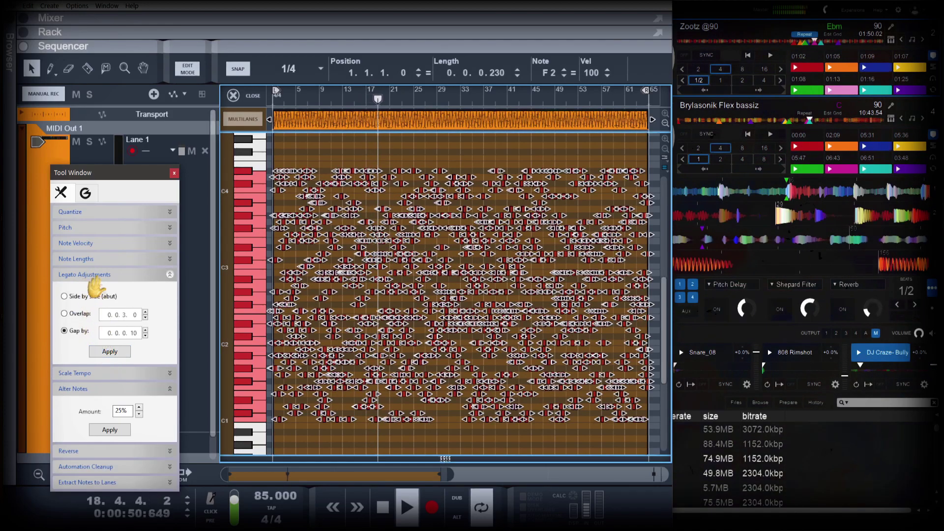
click(94, 276)
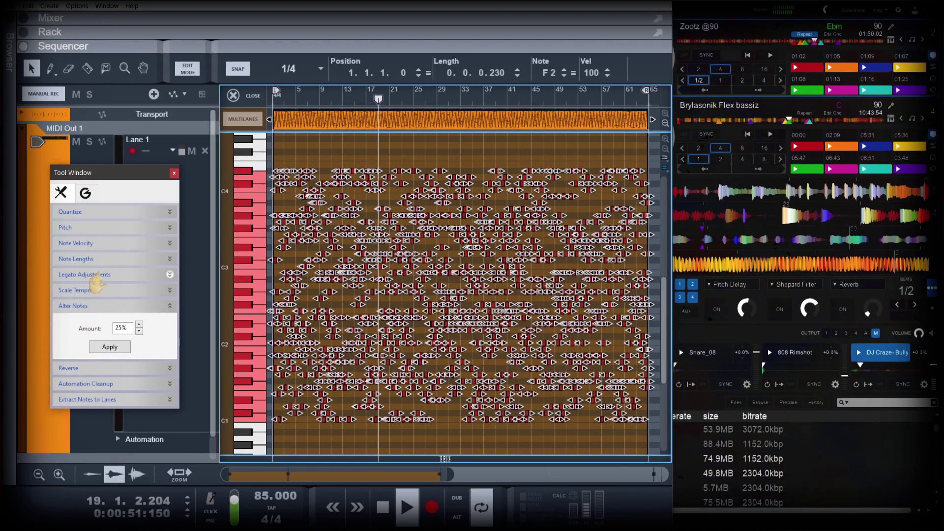
click(102, 307)
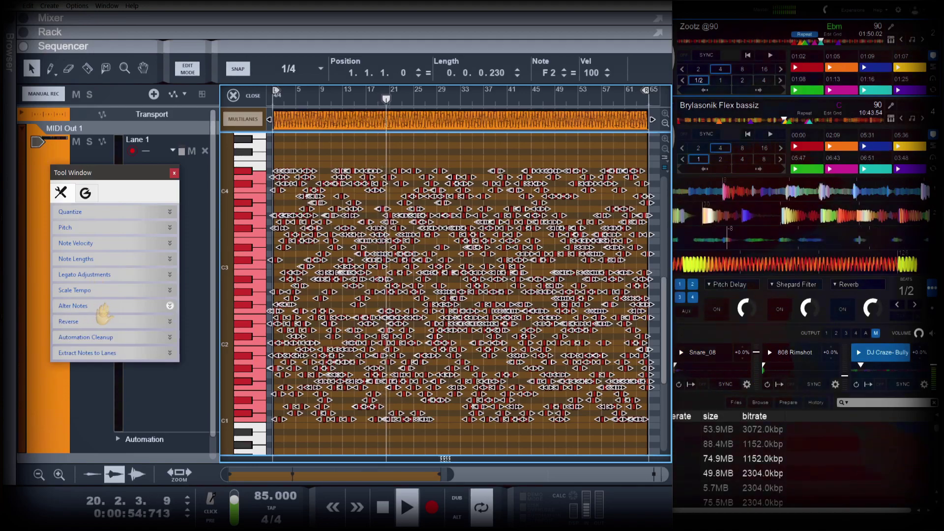
Step: Randomize the pitches of the selected MIDI Out 1 notes within C1 to D#4, applying it three times
click(95, 228)
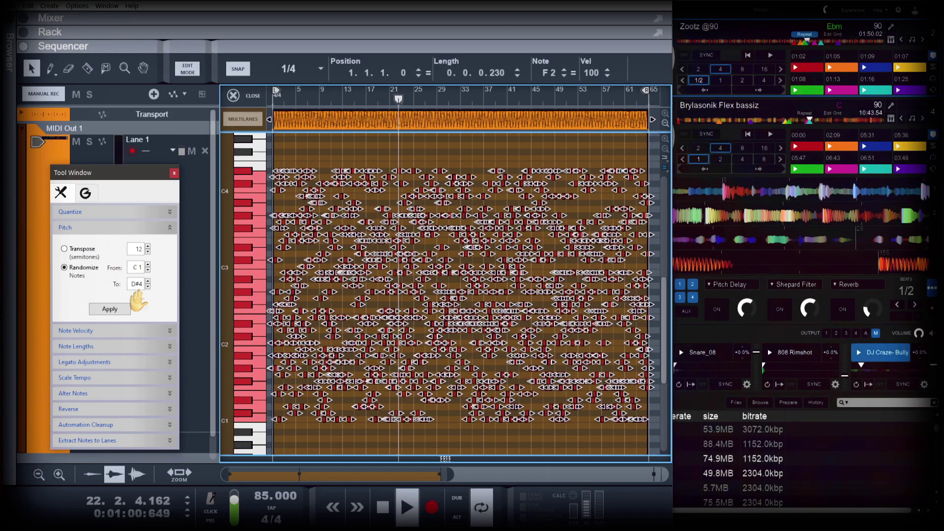
click(110, 308)
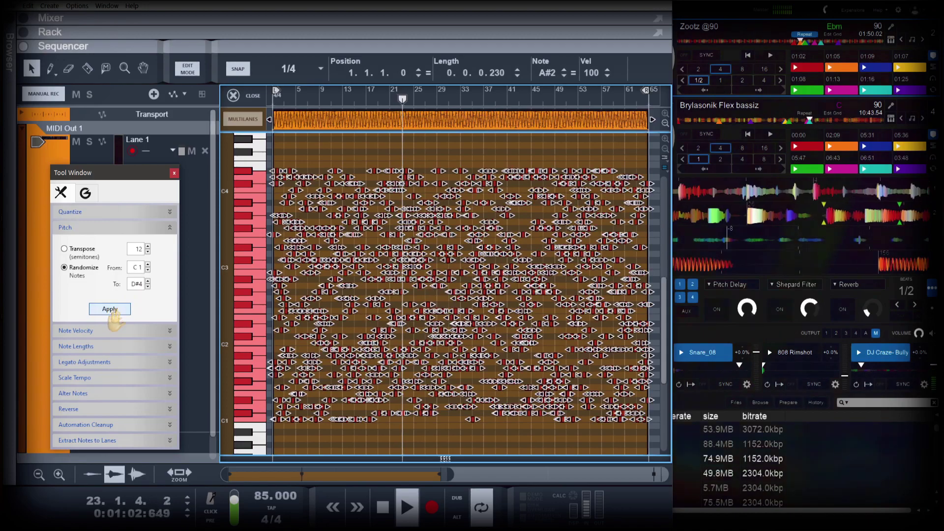
click(112, 312)
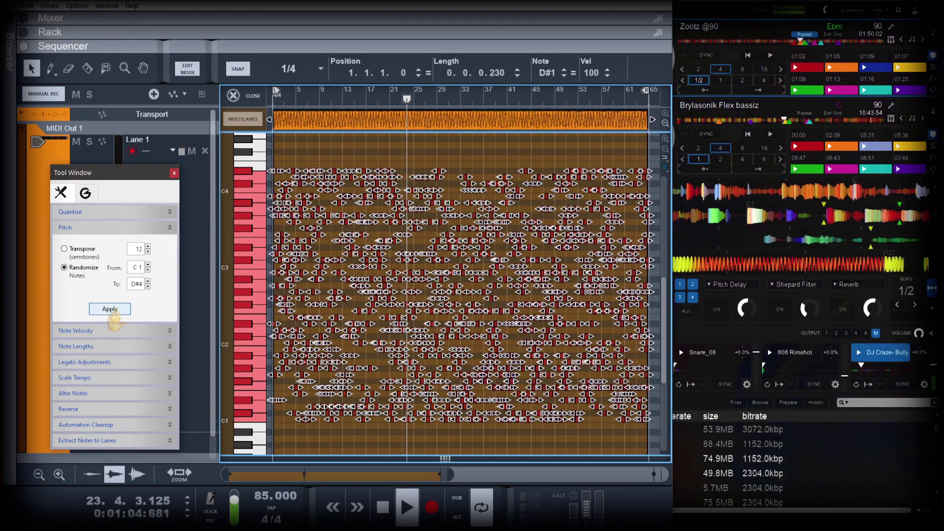
click(110, 310)
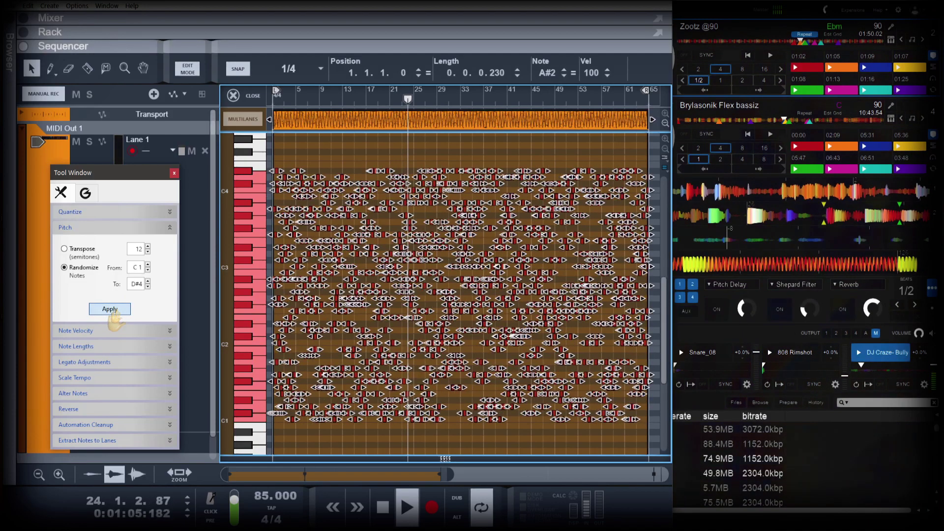
Step: Deselect the individual notes, randomize the whole clip's pitches from C1 to D#4 repeatedly, and close the Tool Window
click(366, 166)
key(ctrl+a)
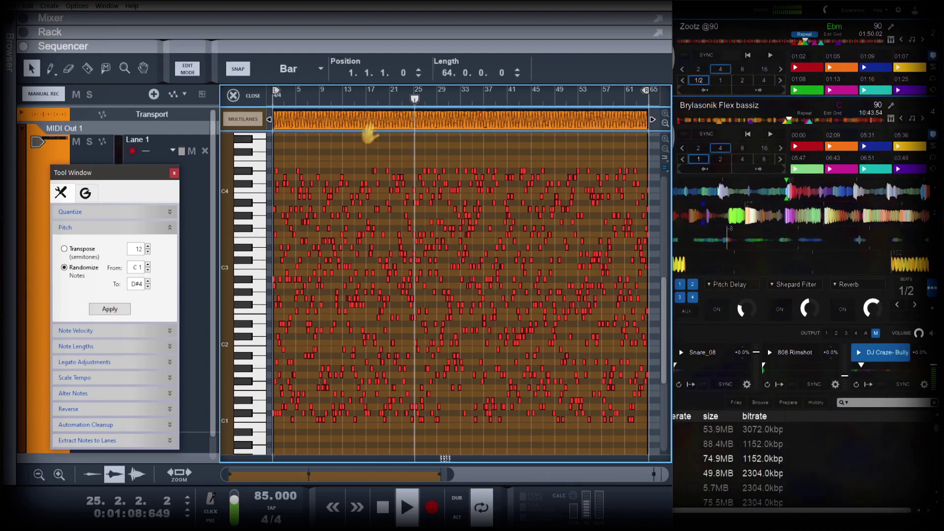
click(110, 310)
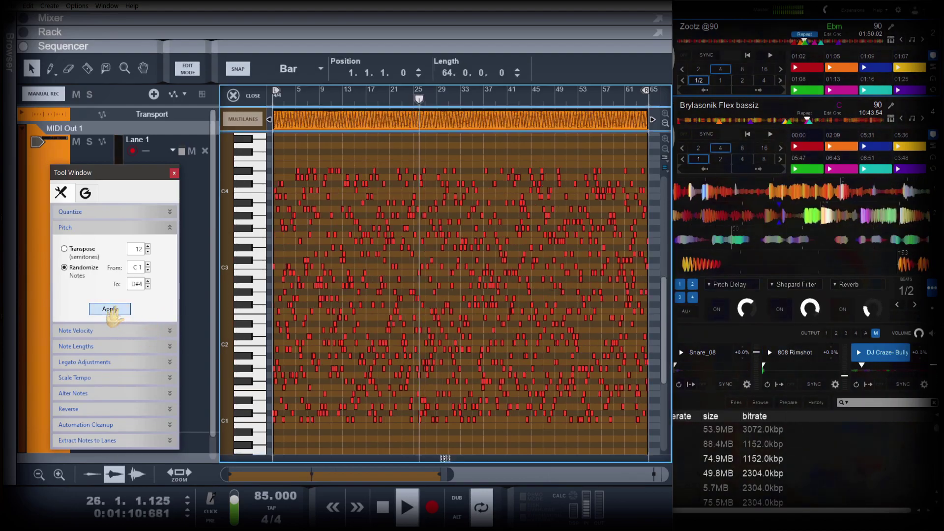
click(110, 309)
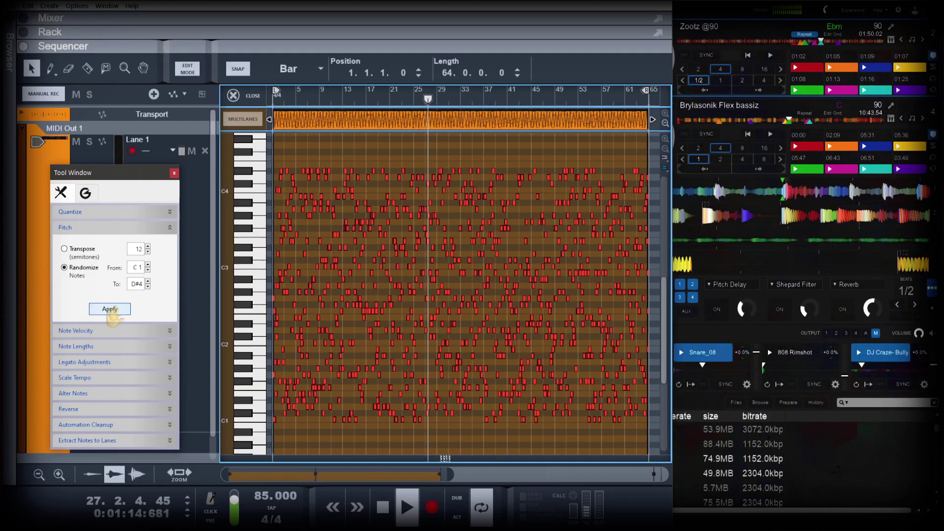
click(110, 310)
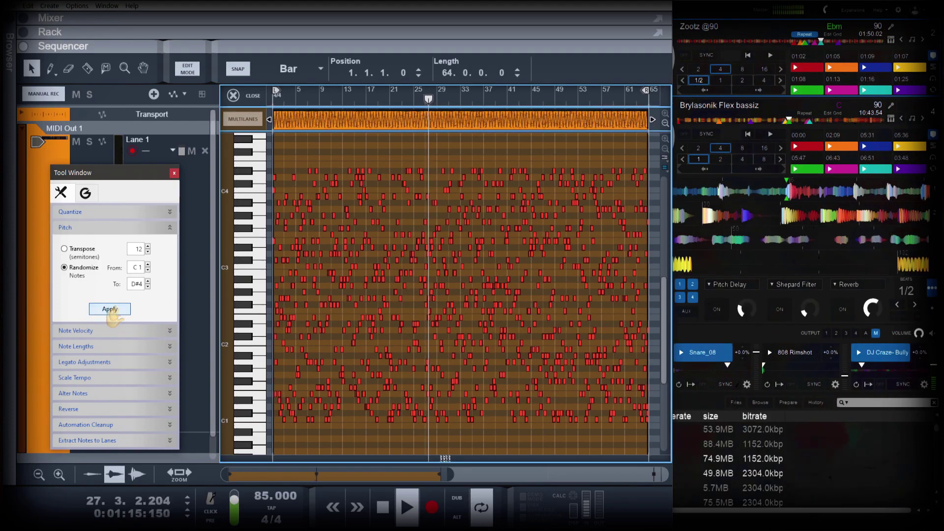
click(128, 228)
click(174, 173)
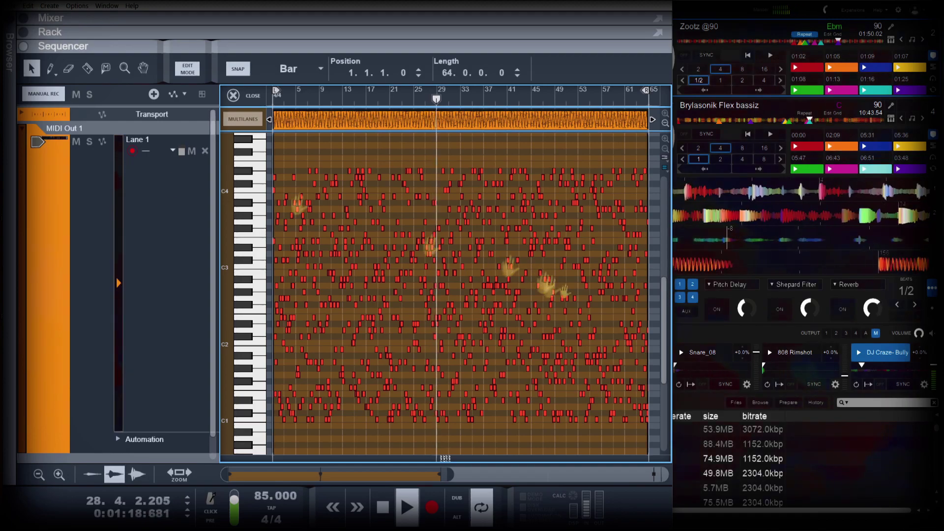
Step: Switch to Serato DJ Pro and briefly audition Pitch Delay, Shepard Filter and Reverb one after another in FX 2
click(701, 331)
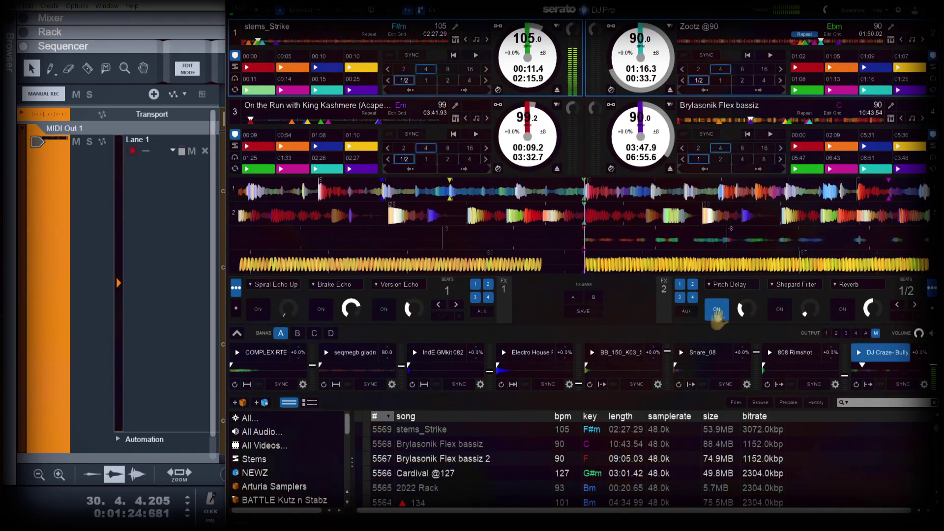
click(716, 310)
click(780, 310)
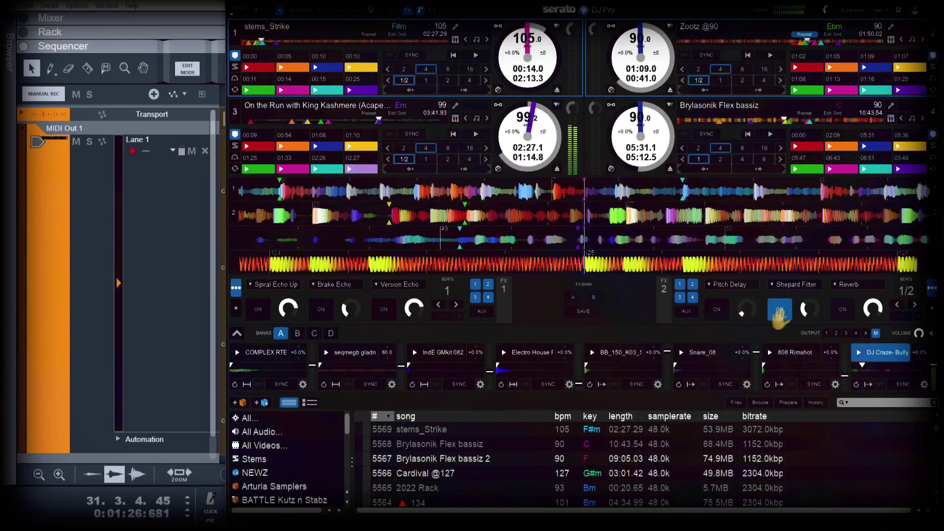
click(780, 309)
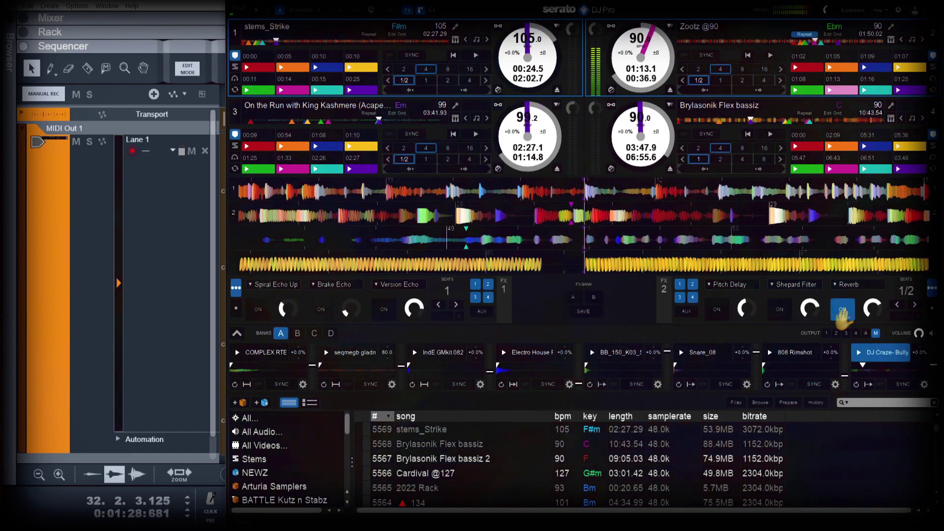
Step: Briefly audition Version Echo, Brake Echo and Spiral Echo Up one after another in FX 1
click(384, 310)
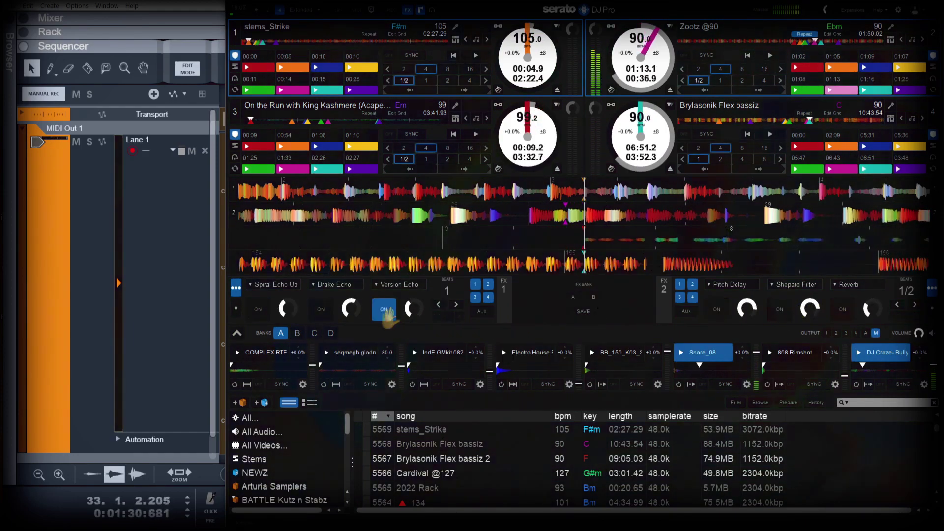
click(384, 310)
click(321, 310)
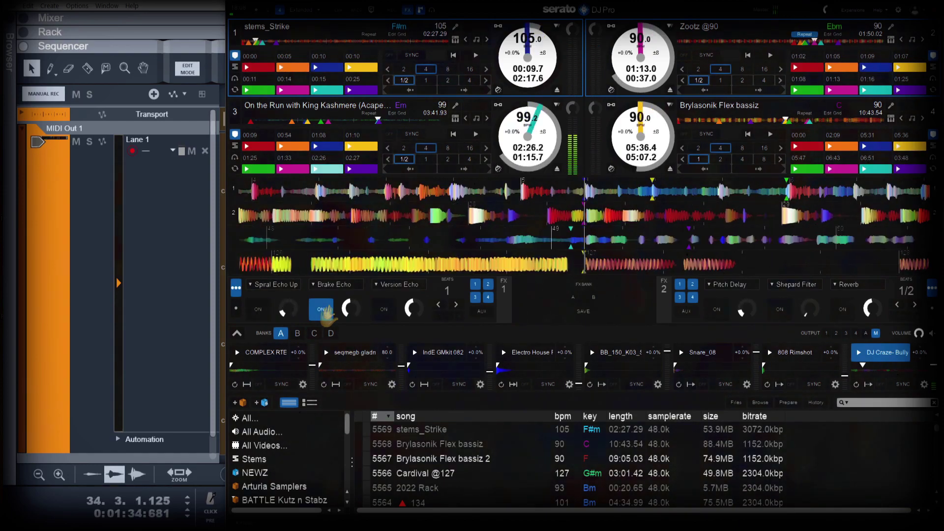
click(326, 312)
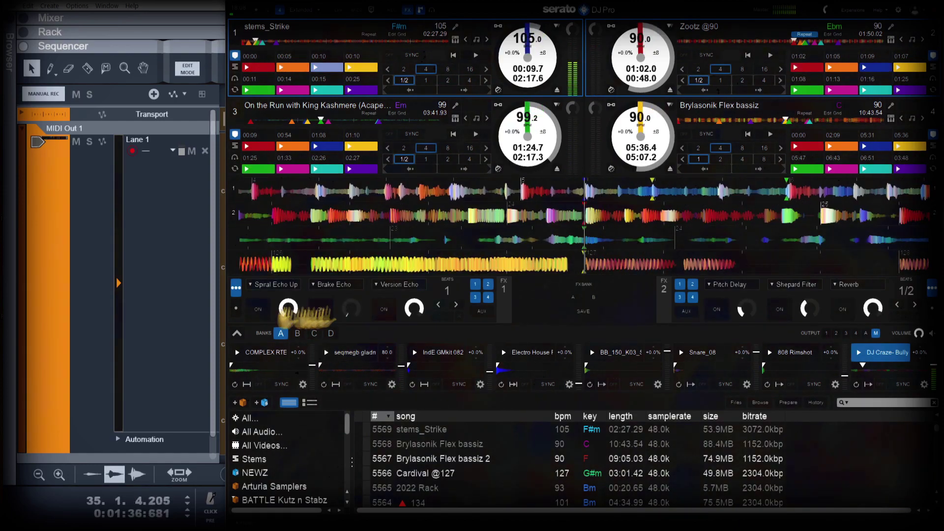
click(259, 309)
click(259, 310)
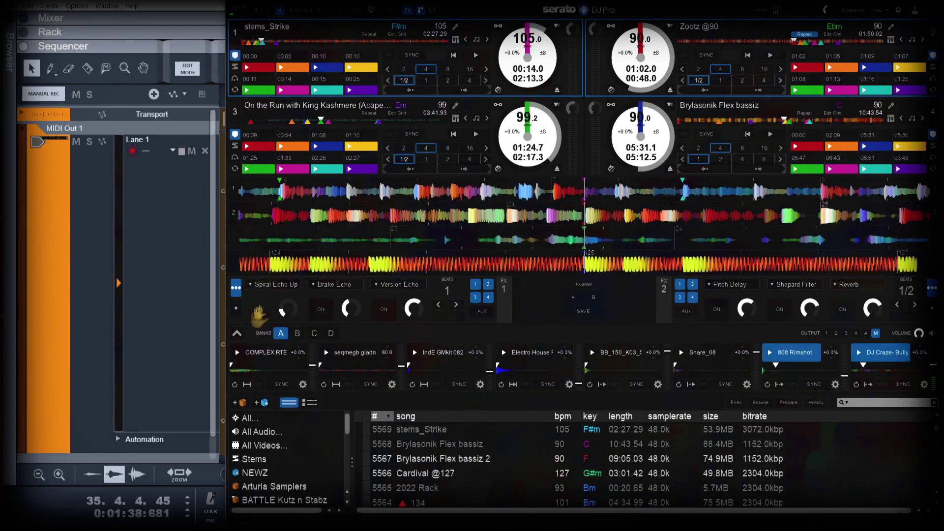
Step: Replace Brake Echo in the second slot of FX 1 with Combo AutoFilter
click(322, 285)
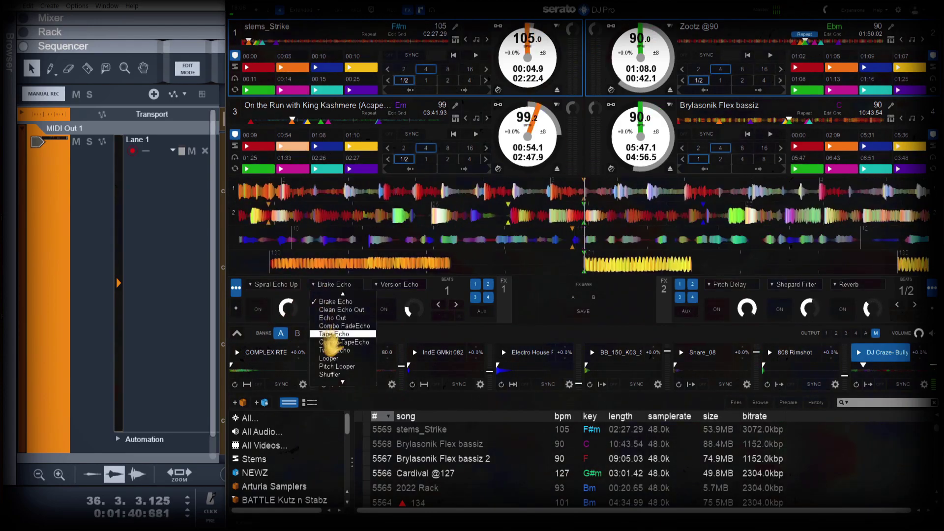
scroll(351, 366, down, 1)
scroll(354, 371, down, 1)
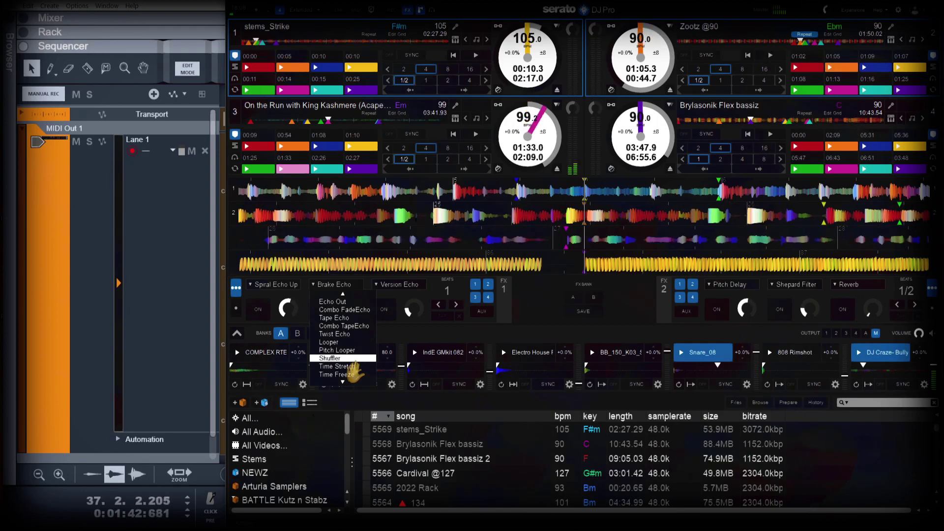
scroll(354, 371, down, 6)
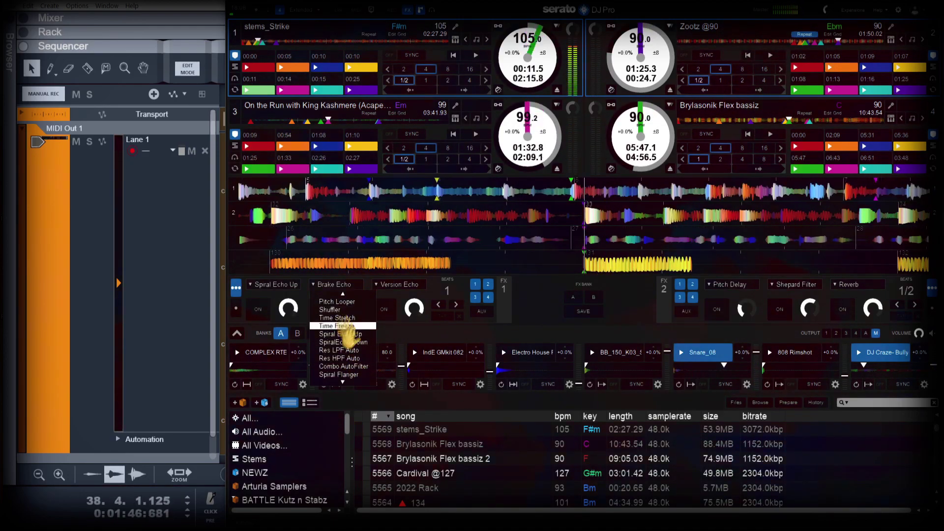
scroll(353, 340, down, 1)
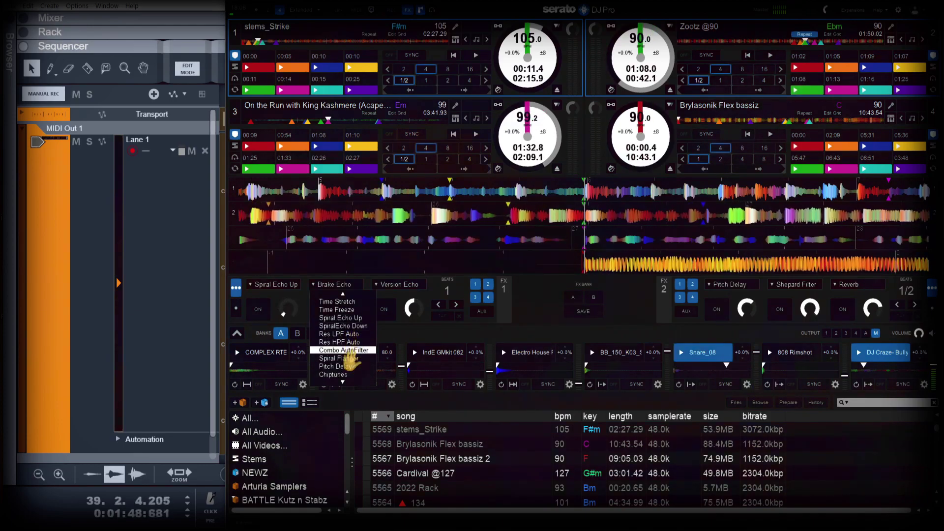
click(351, 358)
Step: Audition Combo AutoFilter in FX 1, add Version Echo to it, and turn both effects off again
click(322, 309)
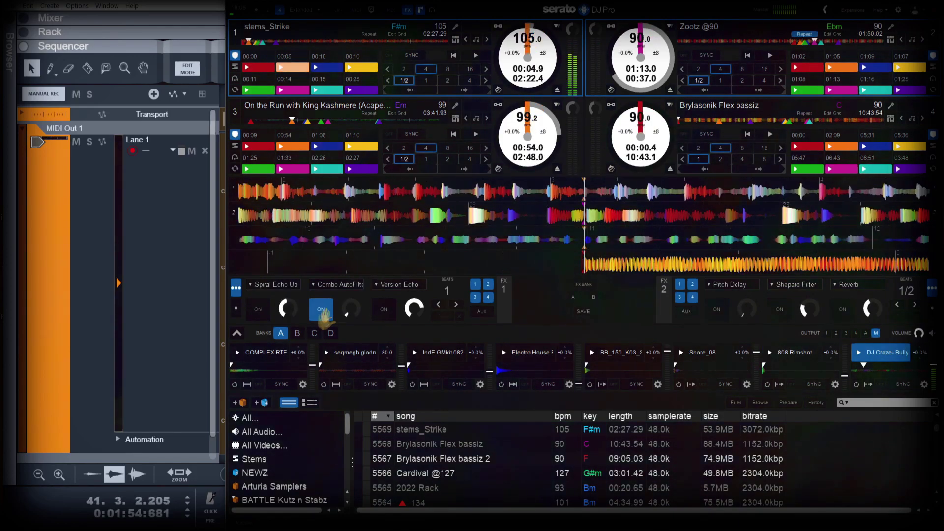
click(383, 310)
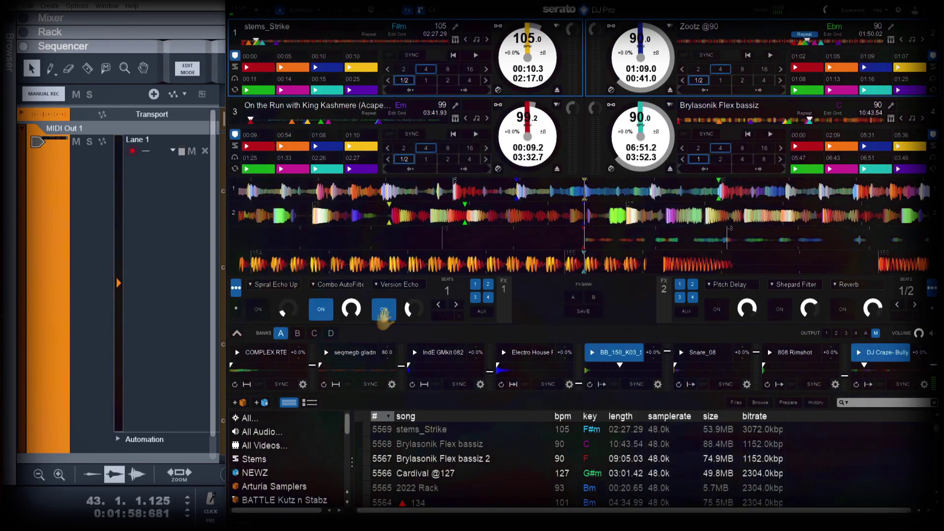
click(384, 312)
click(322, 311)
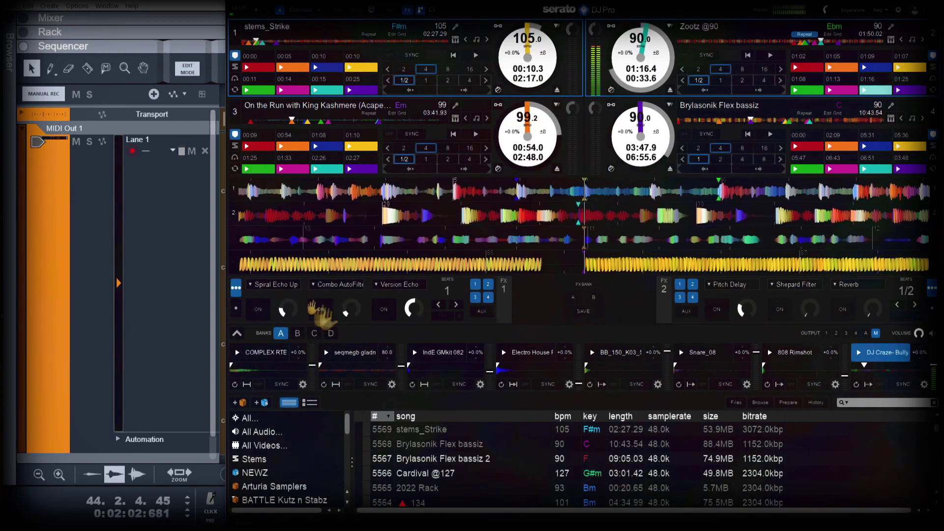
Step: Switch to Reason and stop the sequencer playback
click(69, 244)
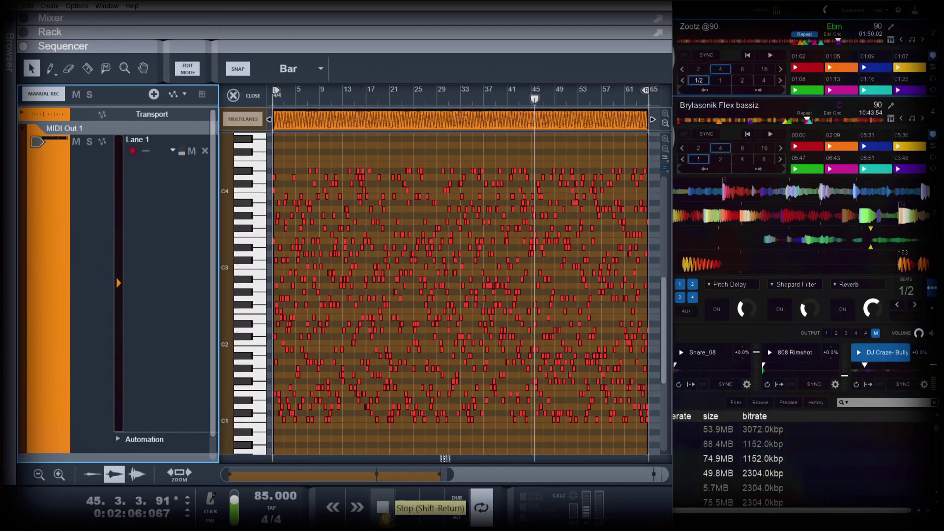
click(383, 509)
Step: Switch to Serato DJ Pro and load Brylasonik Flex bassiz into the eighth sampler slot of bank A, replacing the DJ Craze sample
click(711, 339)
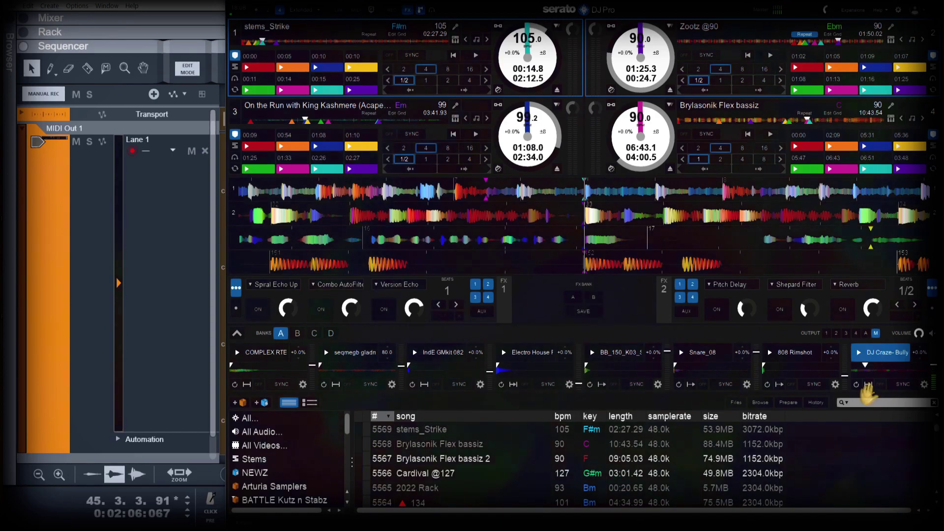
click(408, 431)
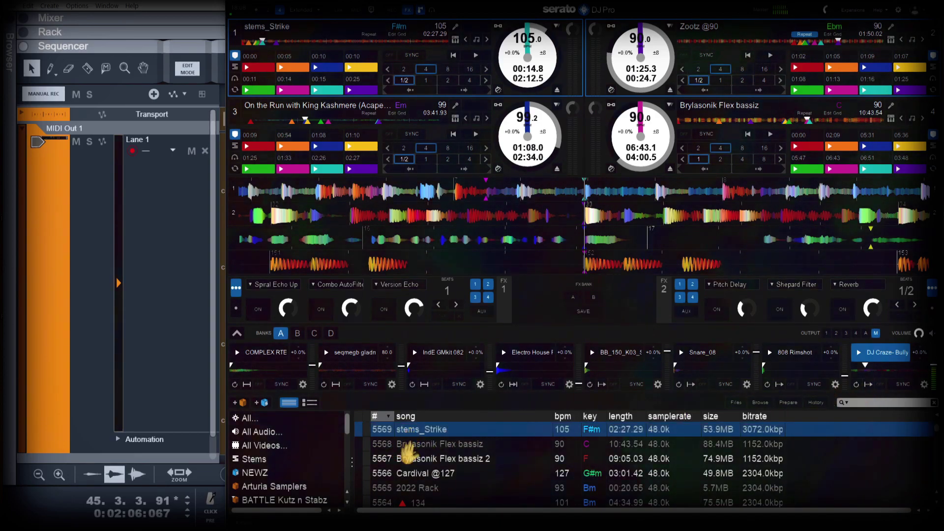
click(408, 444)
drag(885, 363, 880, 364)
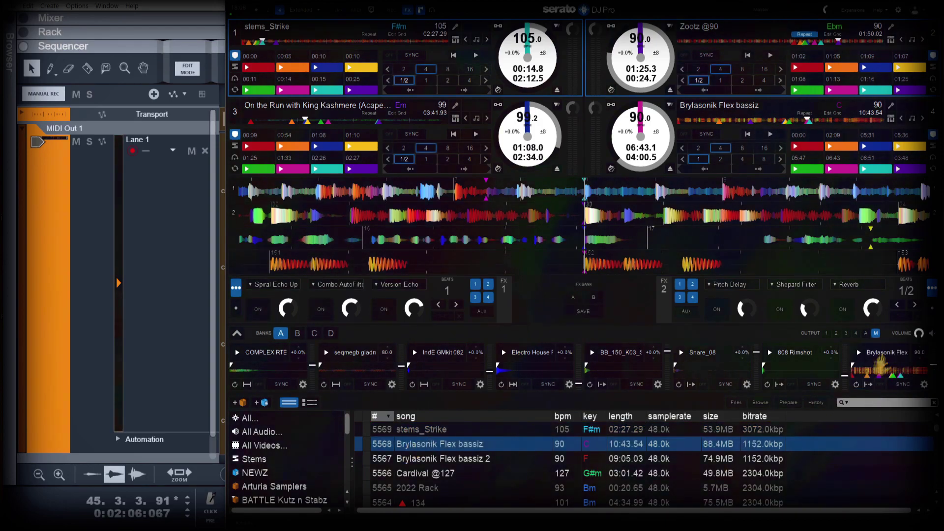